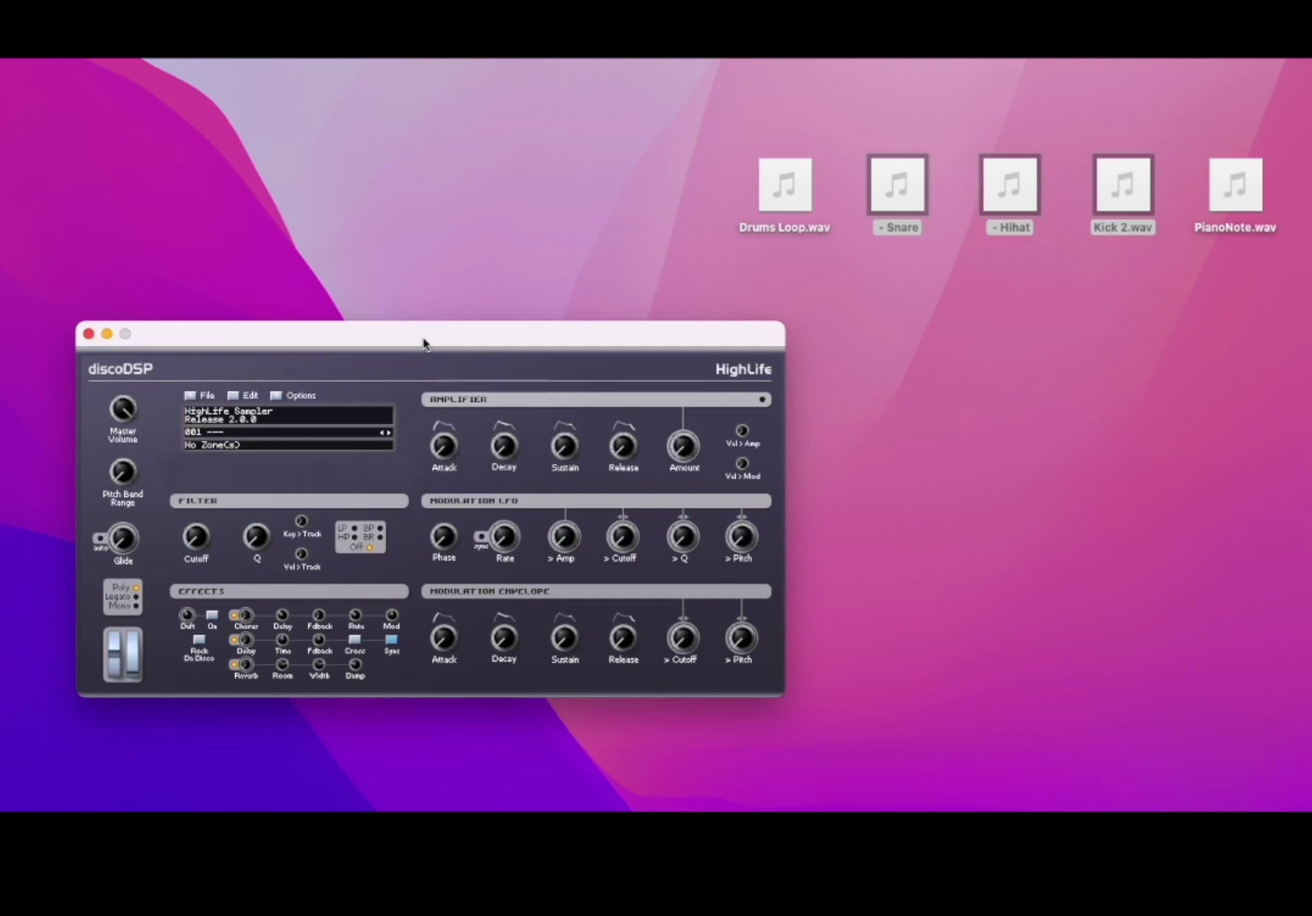
# Step: Look through the program list, the add-zone option and the sampler options without changing anything
pyautogui.click(222, 433)
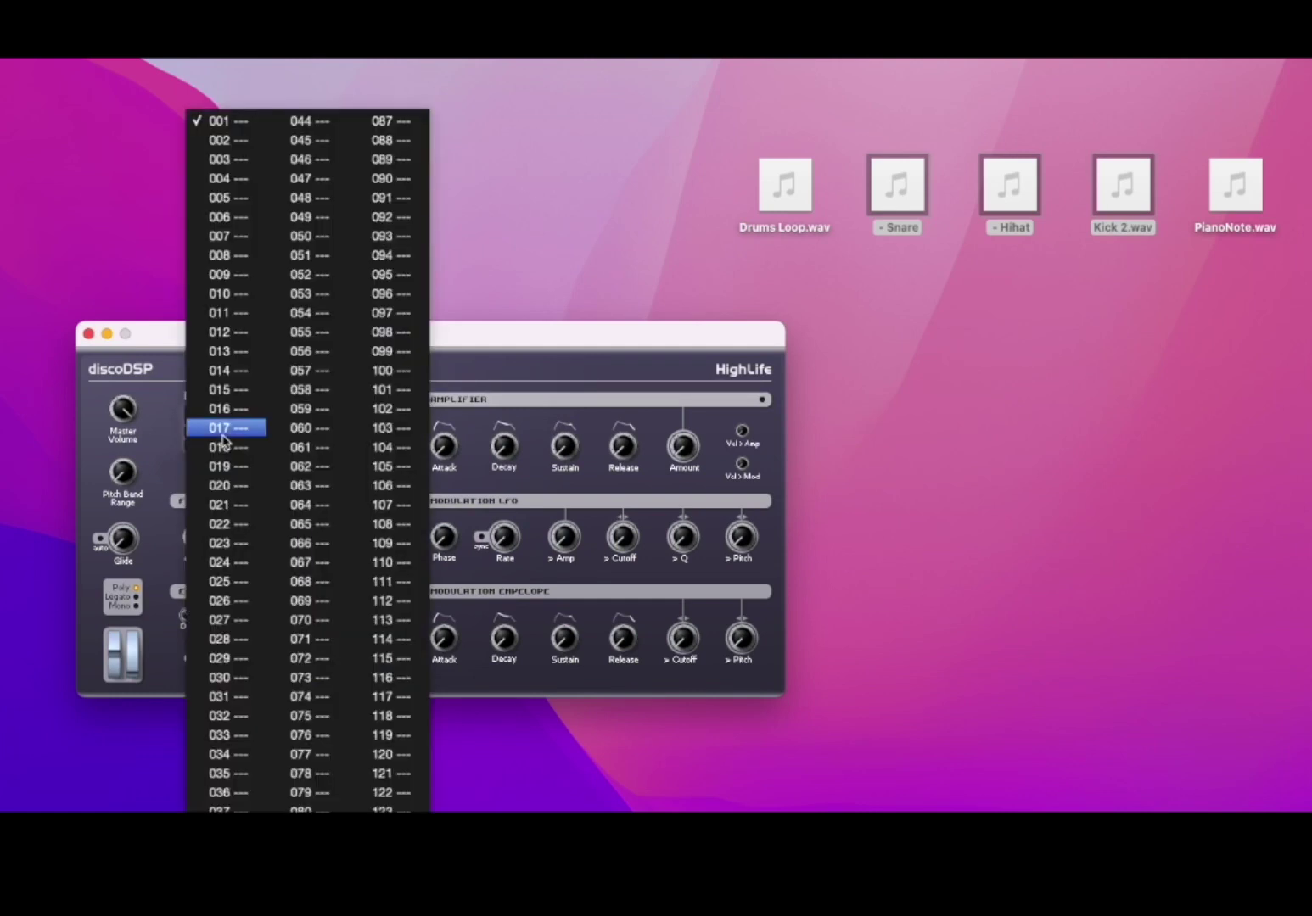
pyautogui.click(167, 460)
pyautogui.click(227, 446)
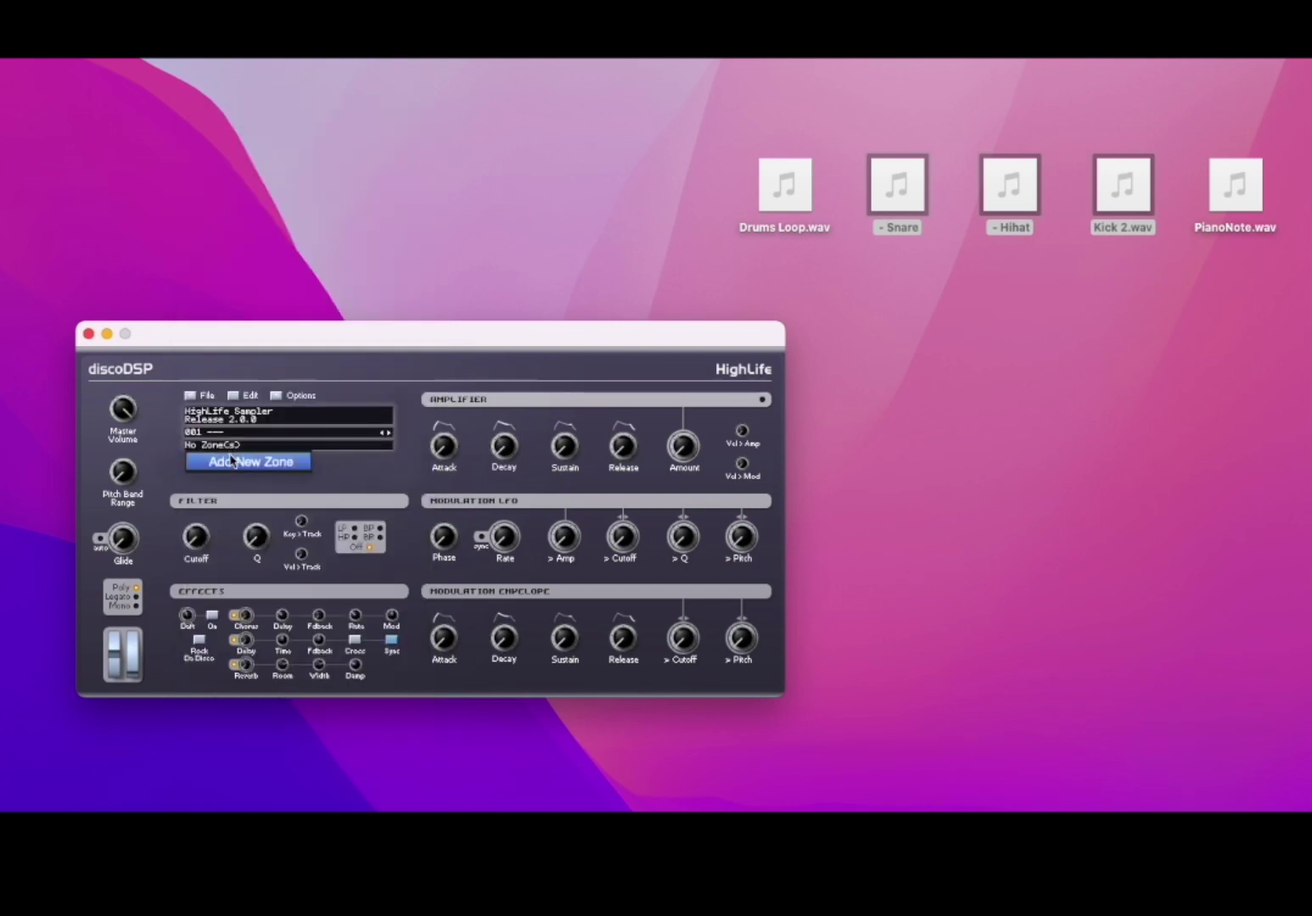
pyautogui.click(170, 464)
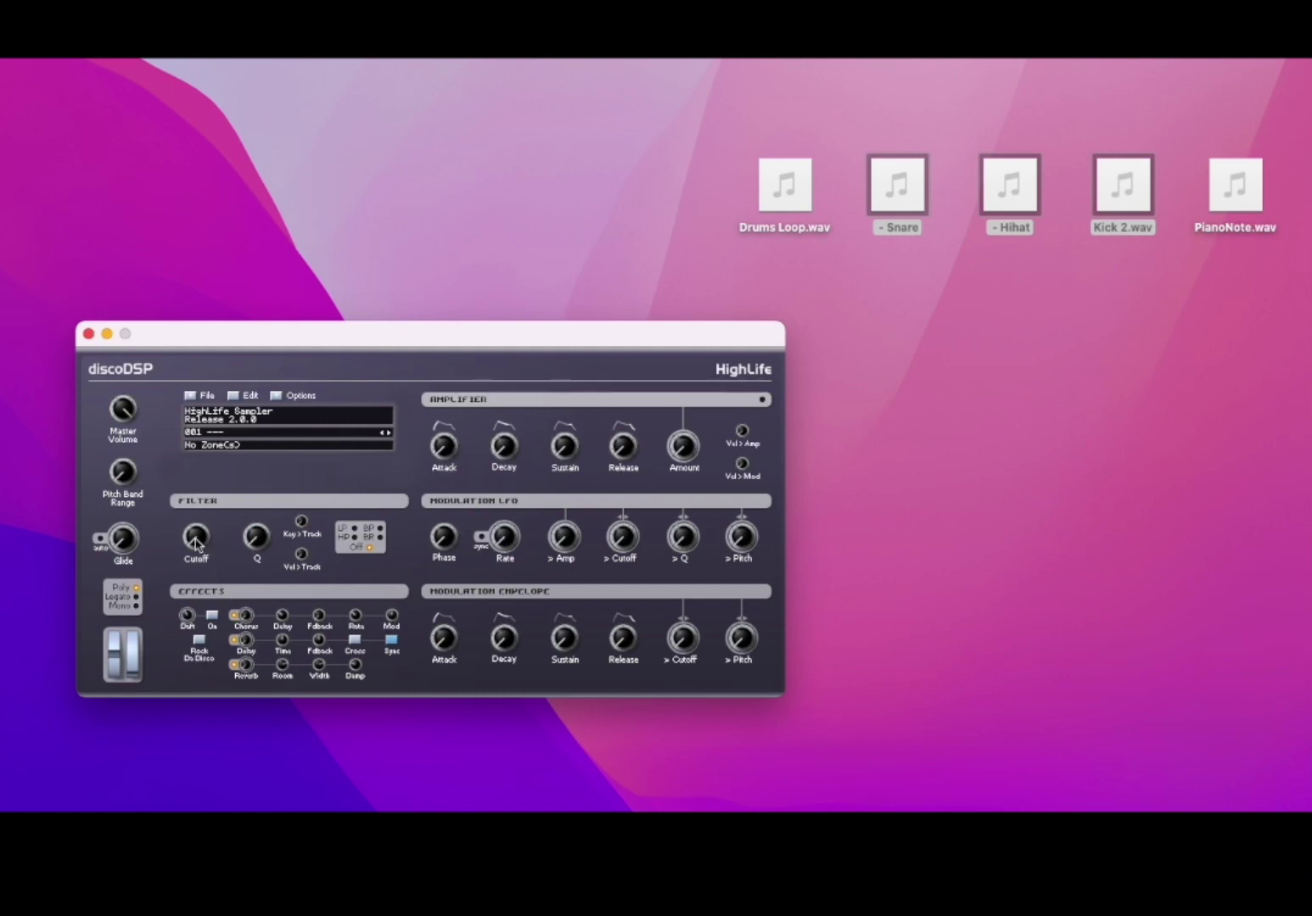
pyautogui.click(279, 399)
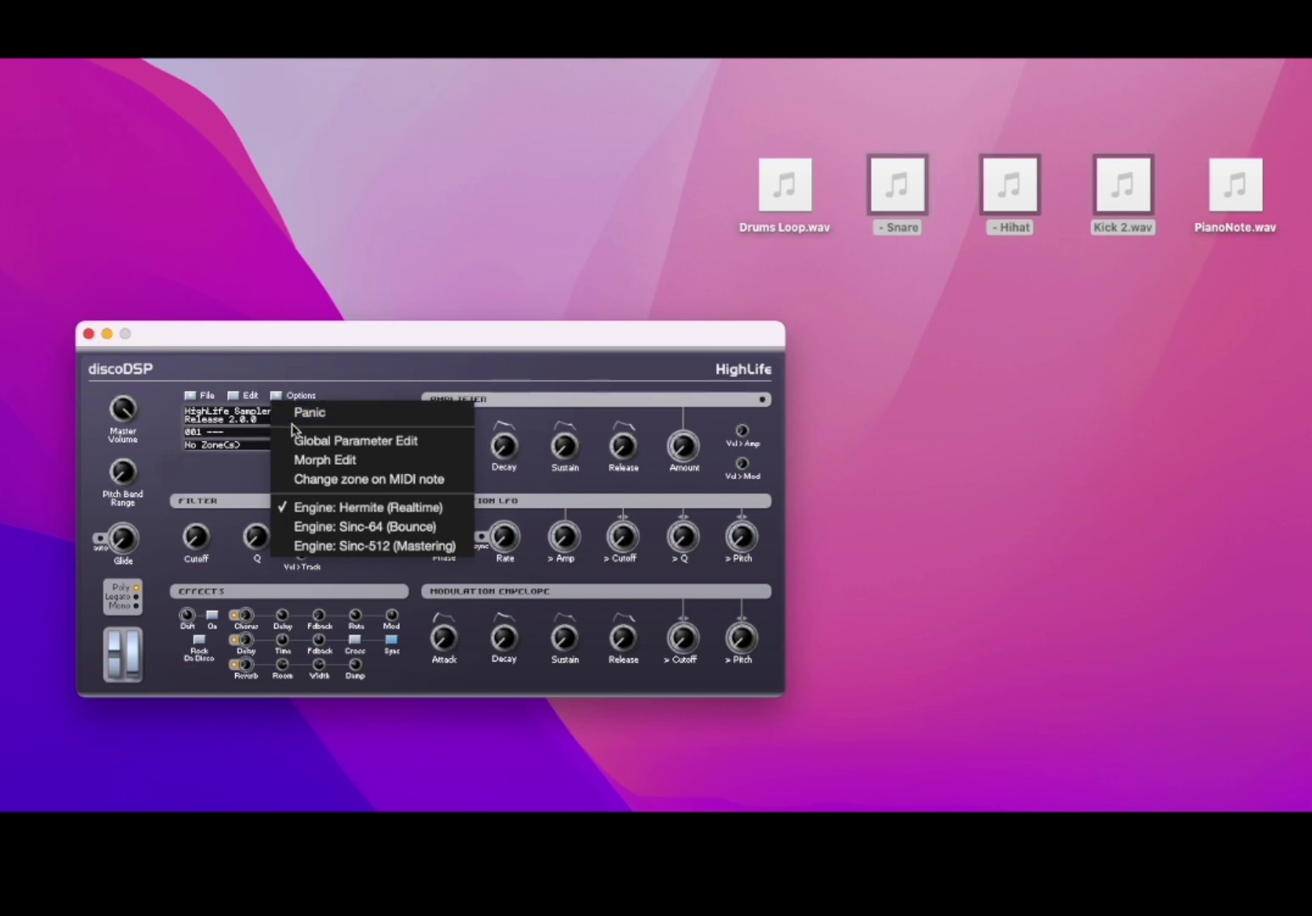
pyautogui.click(298, 462)
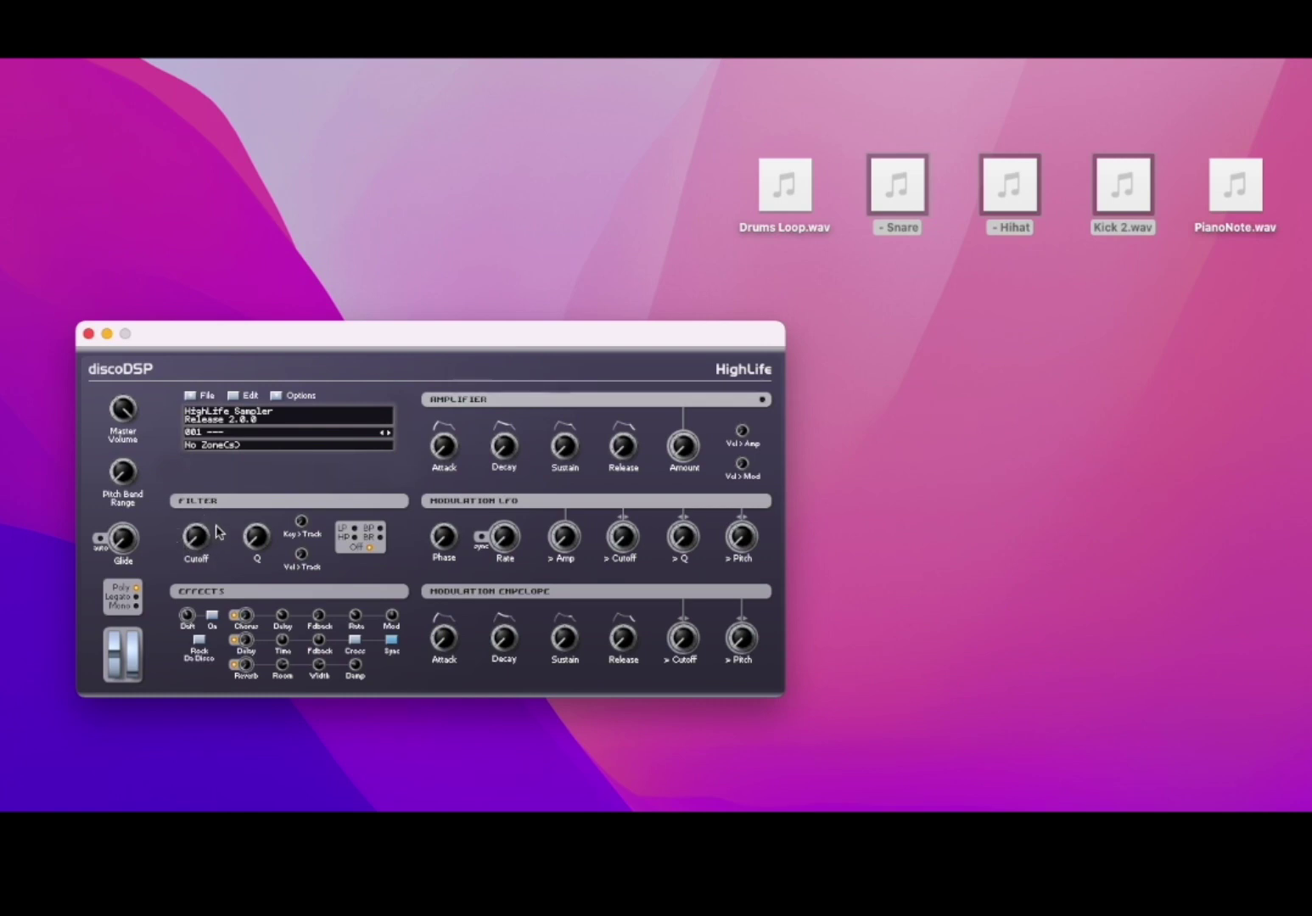
# Step: Toggle morph editing on and back off, then reopen and close the sampler options
pyautogui.click(278, 397)
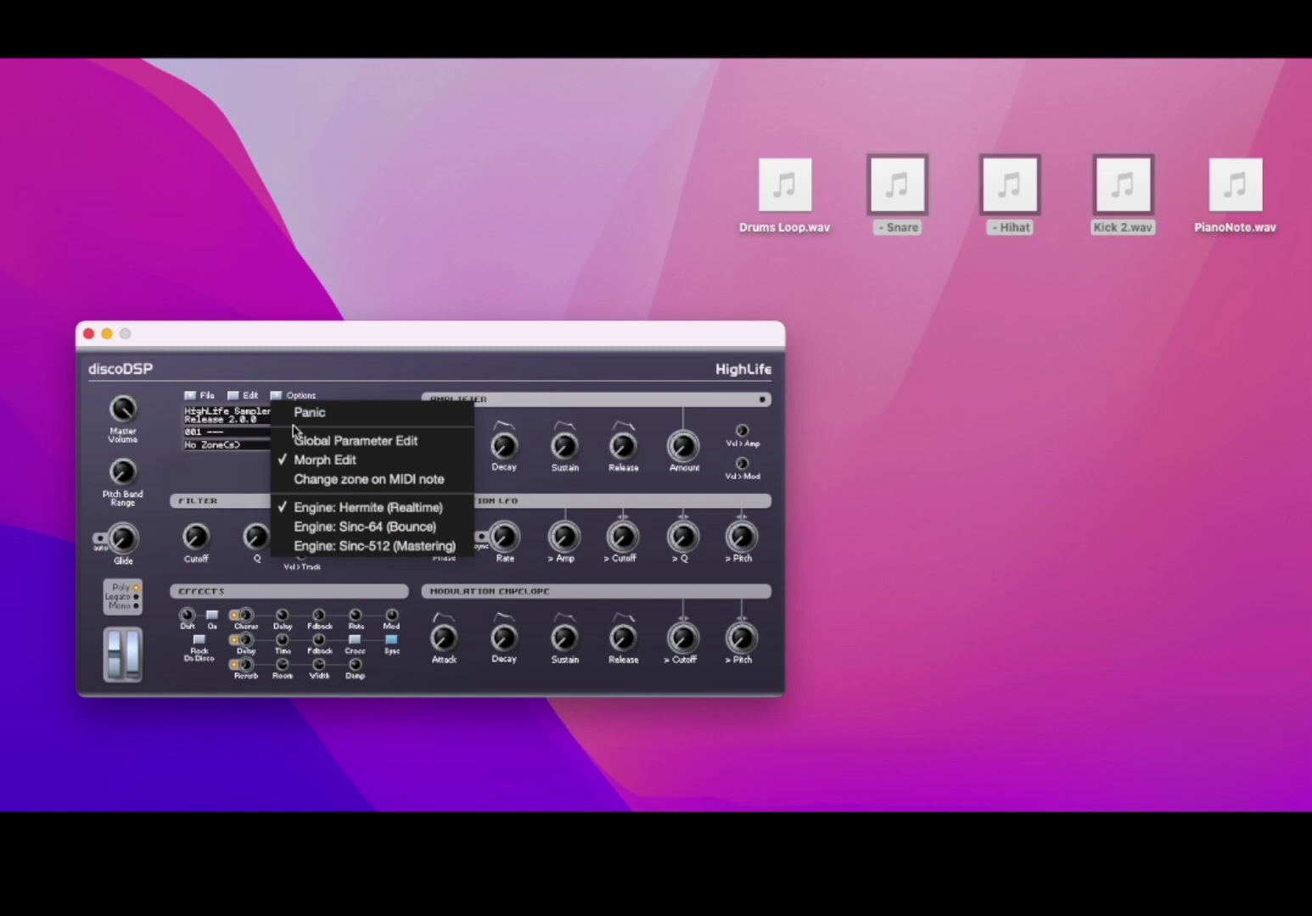
pyautogui.click(293, 458)
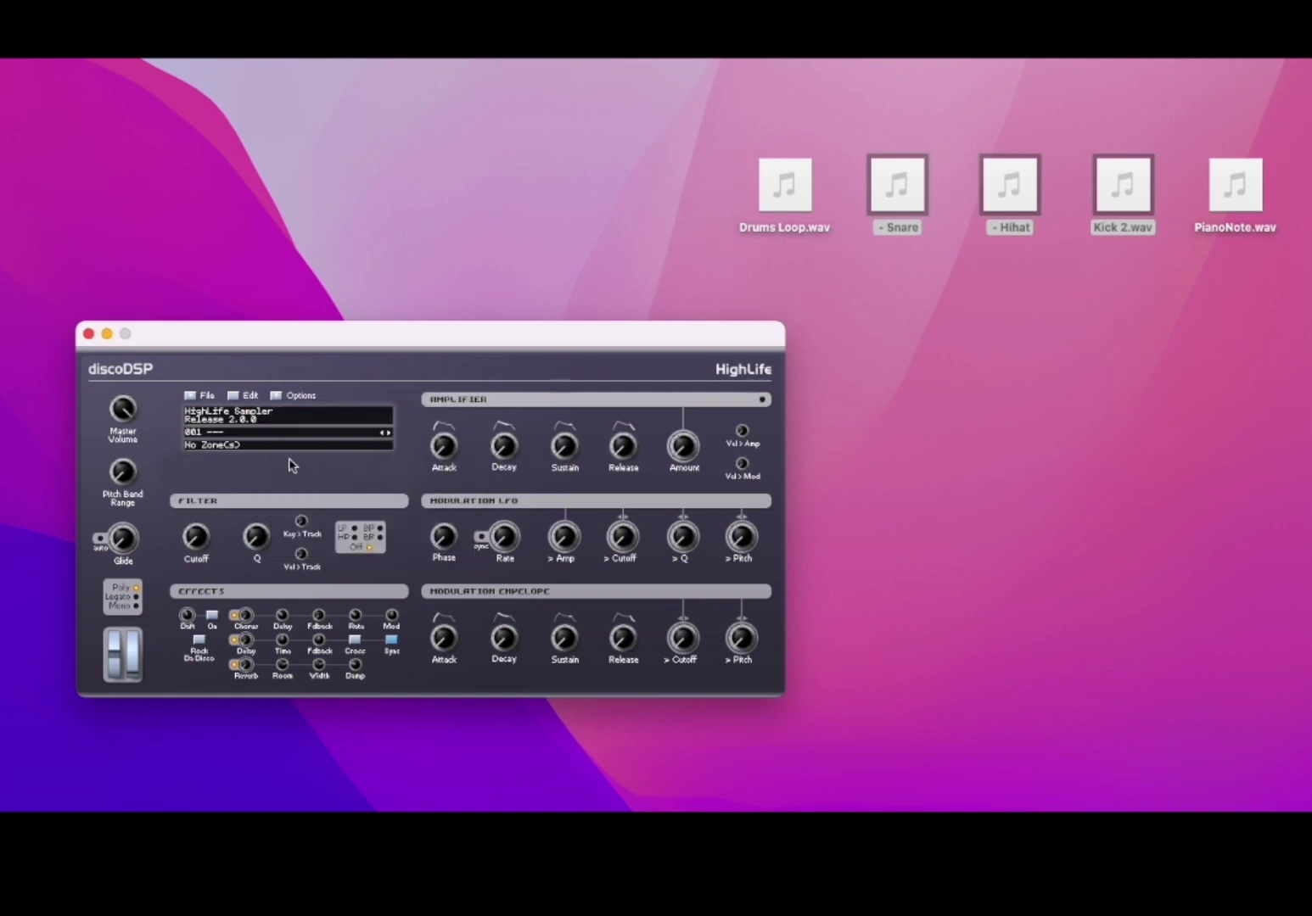
pyautogui.click(278, 397)
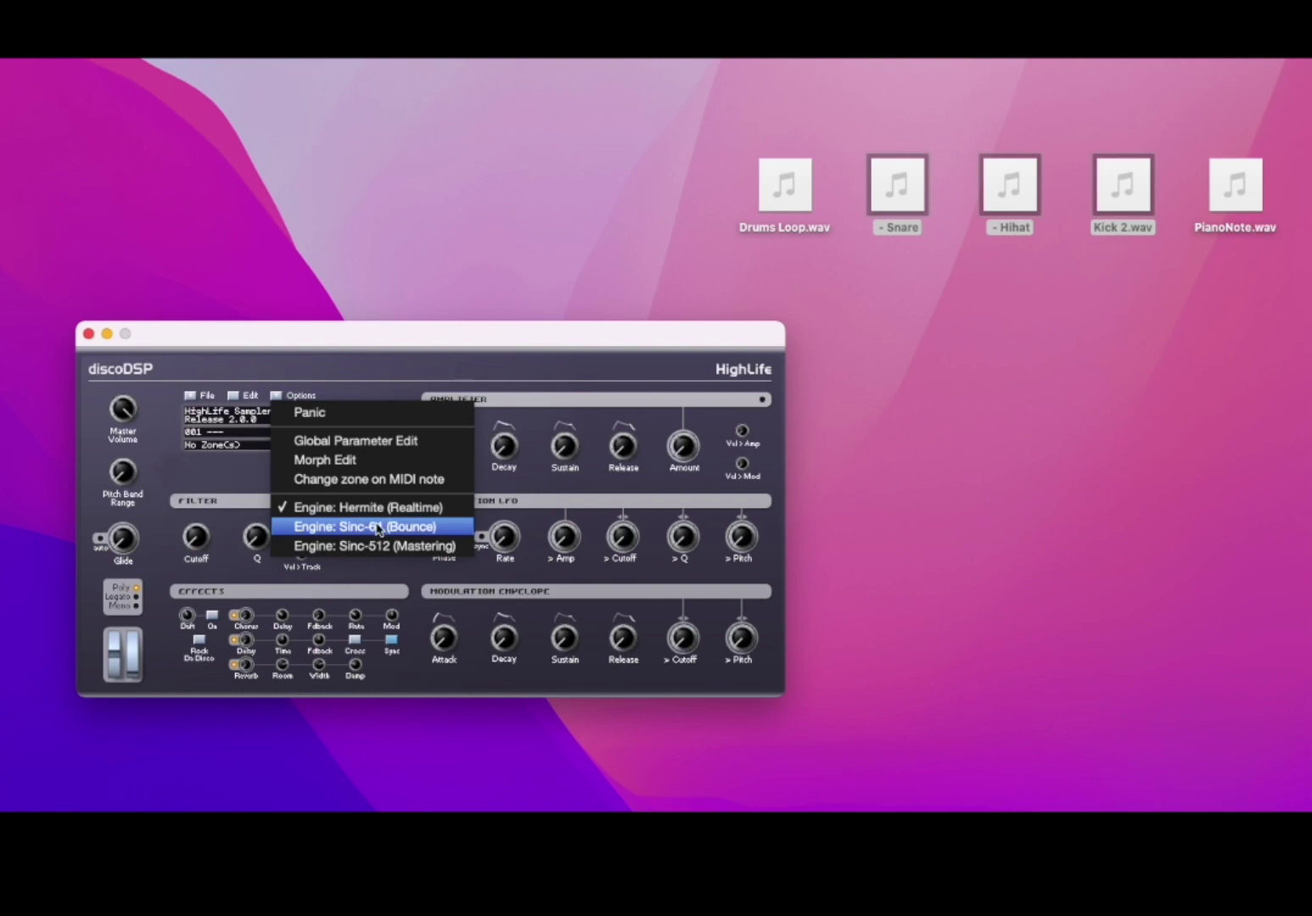
pyautogui.click(223, 478)
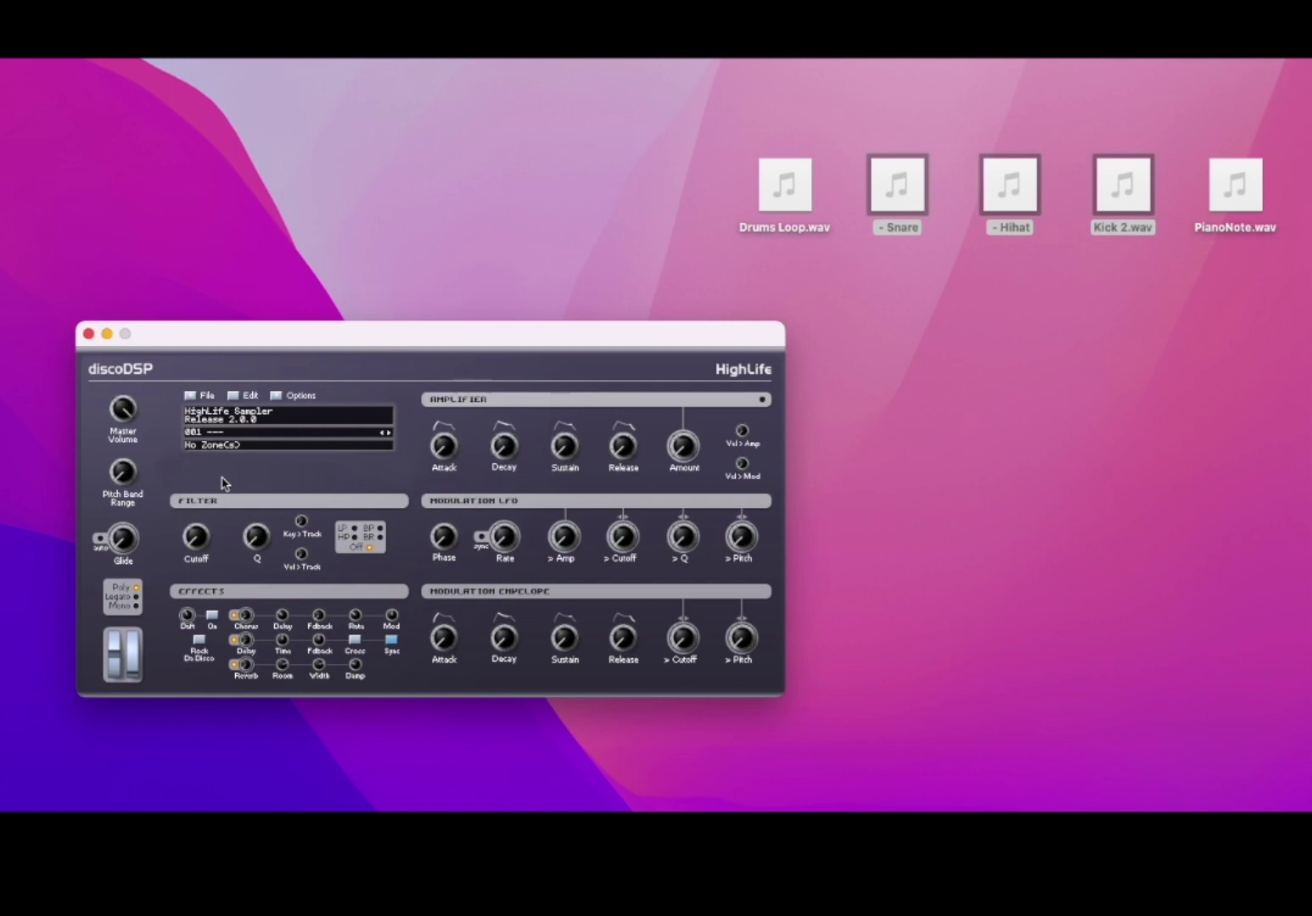
# Step: Browse the file commands, then reposition and close the audio and MIDI settings window
pyautogui.click(194, 397)
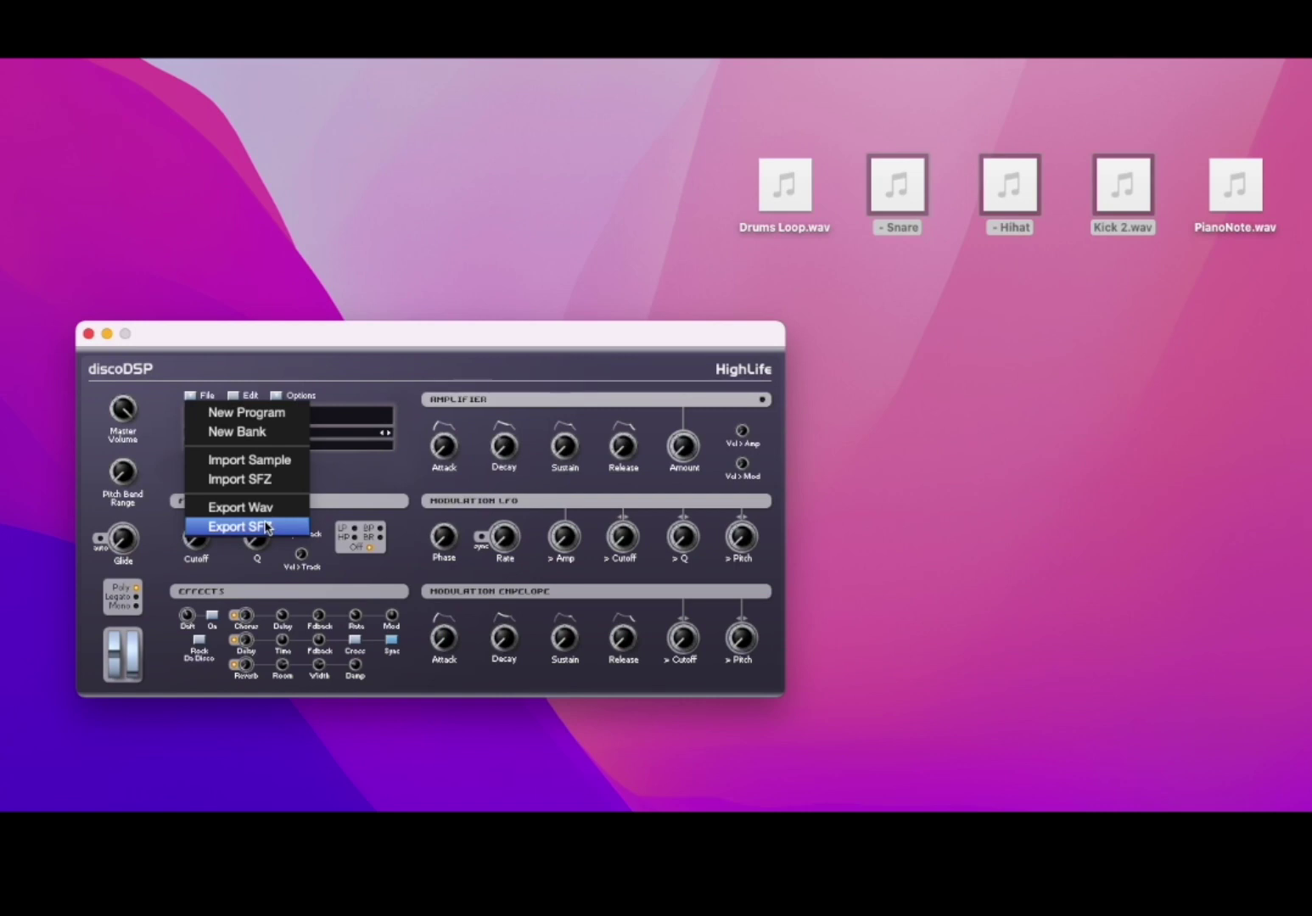
pyautogui.click(365, 477)
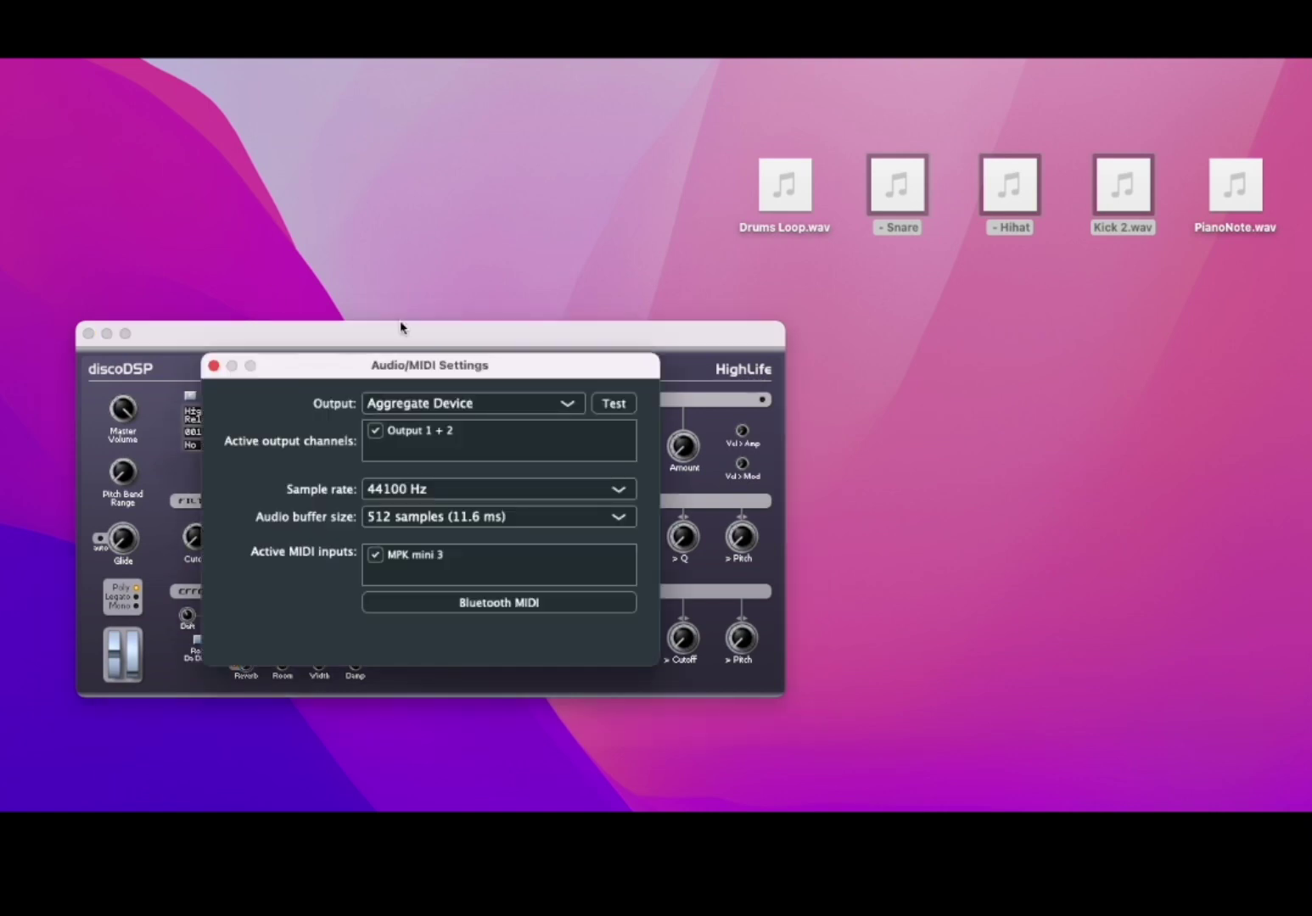
pyautogui.moveTo(438, 371)
pyautogui.mouseDown()
pyautogui.moveTo(368, 382)
pyautogui.moveTo(462, 282)
pyautogui.moveTo(417, 384)
pyautogui.mouseUp()
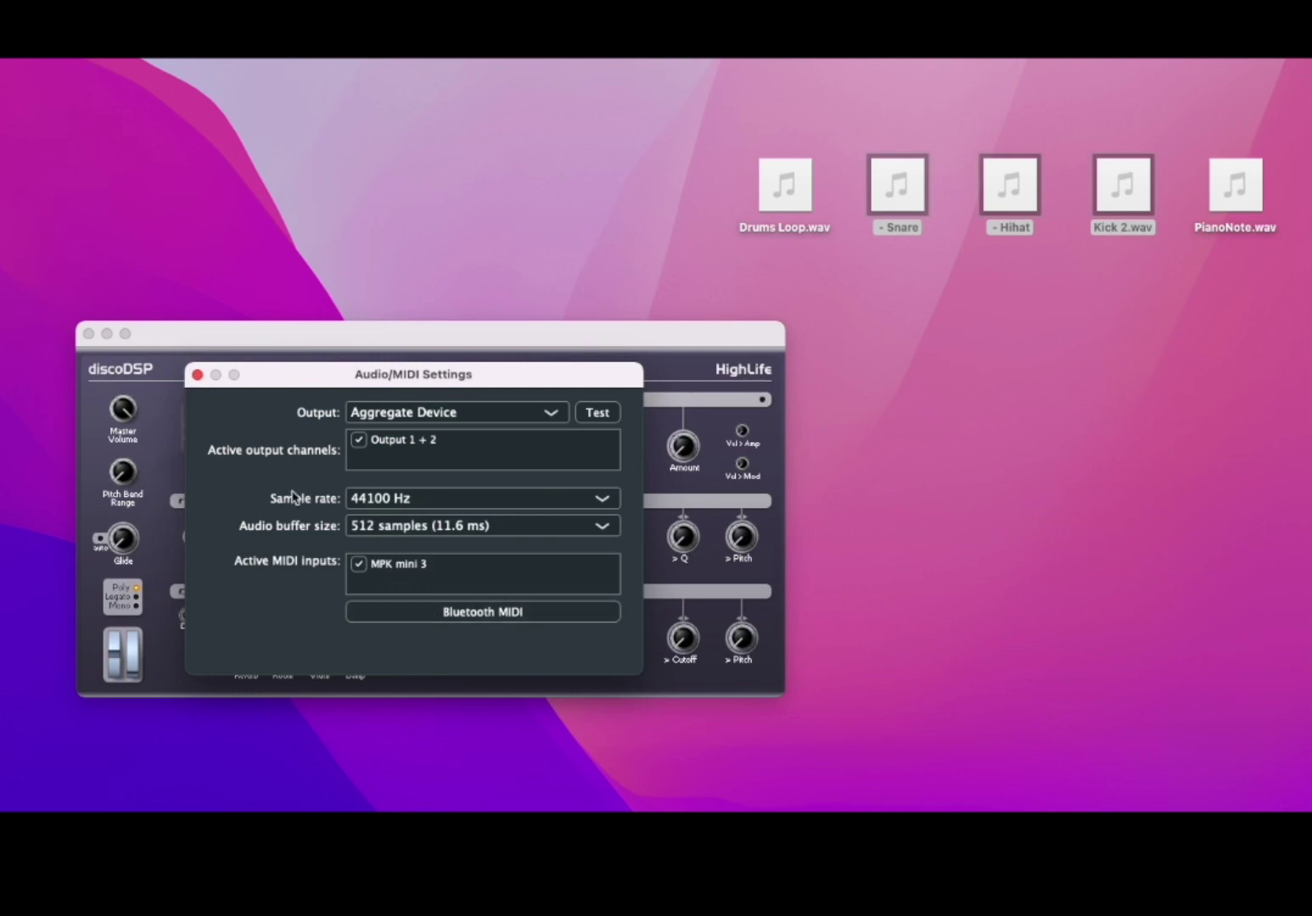
pyautogui.click(197, 375)
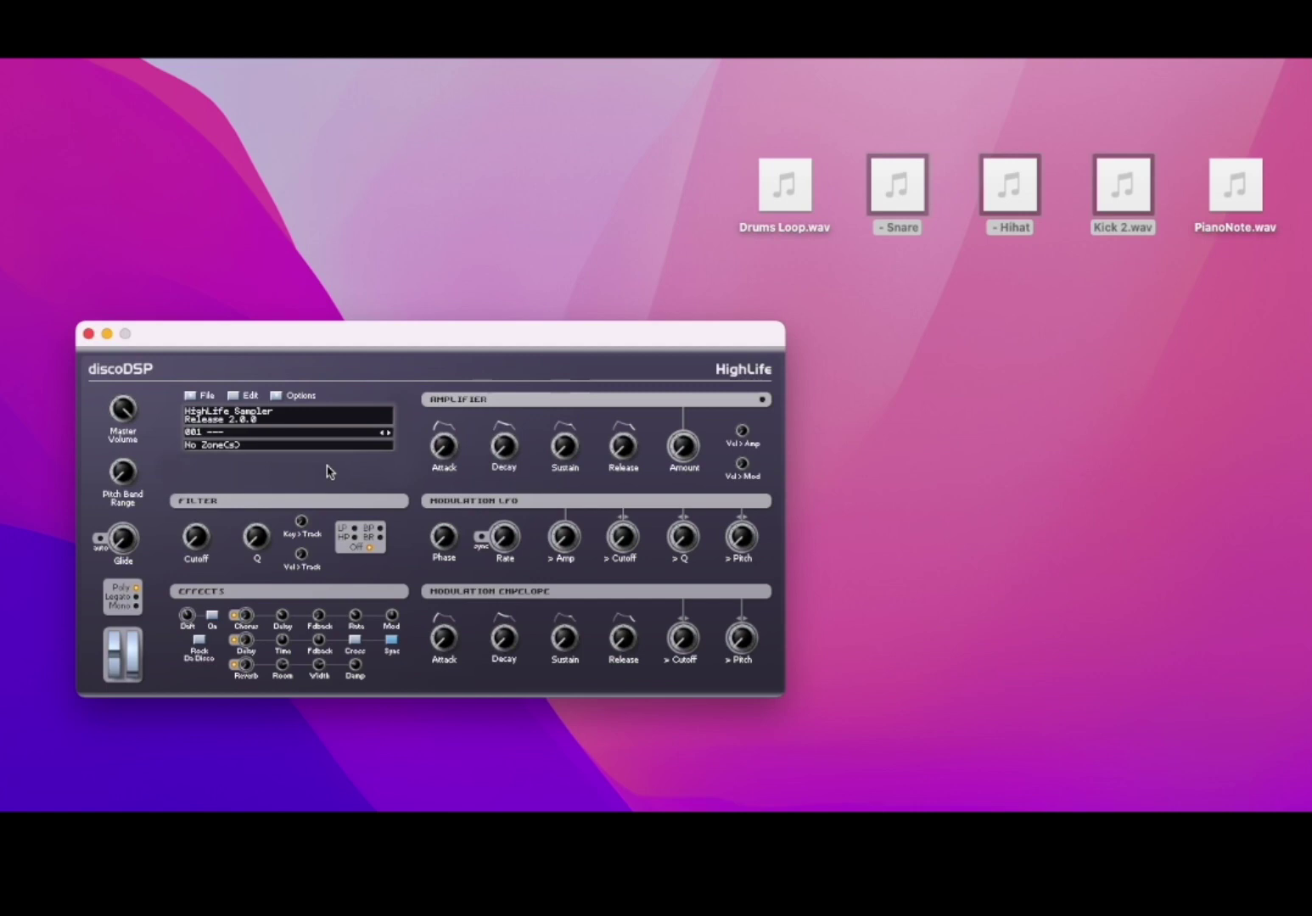
# Step: Create a new program from File > New Program and confirm with Yes
pyautogui.click(192, 395)
pyautogui.click(207, 413)
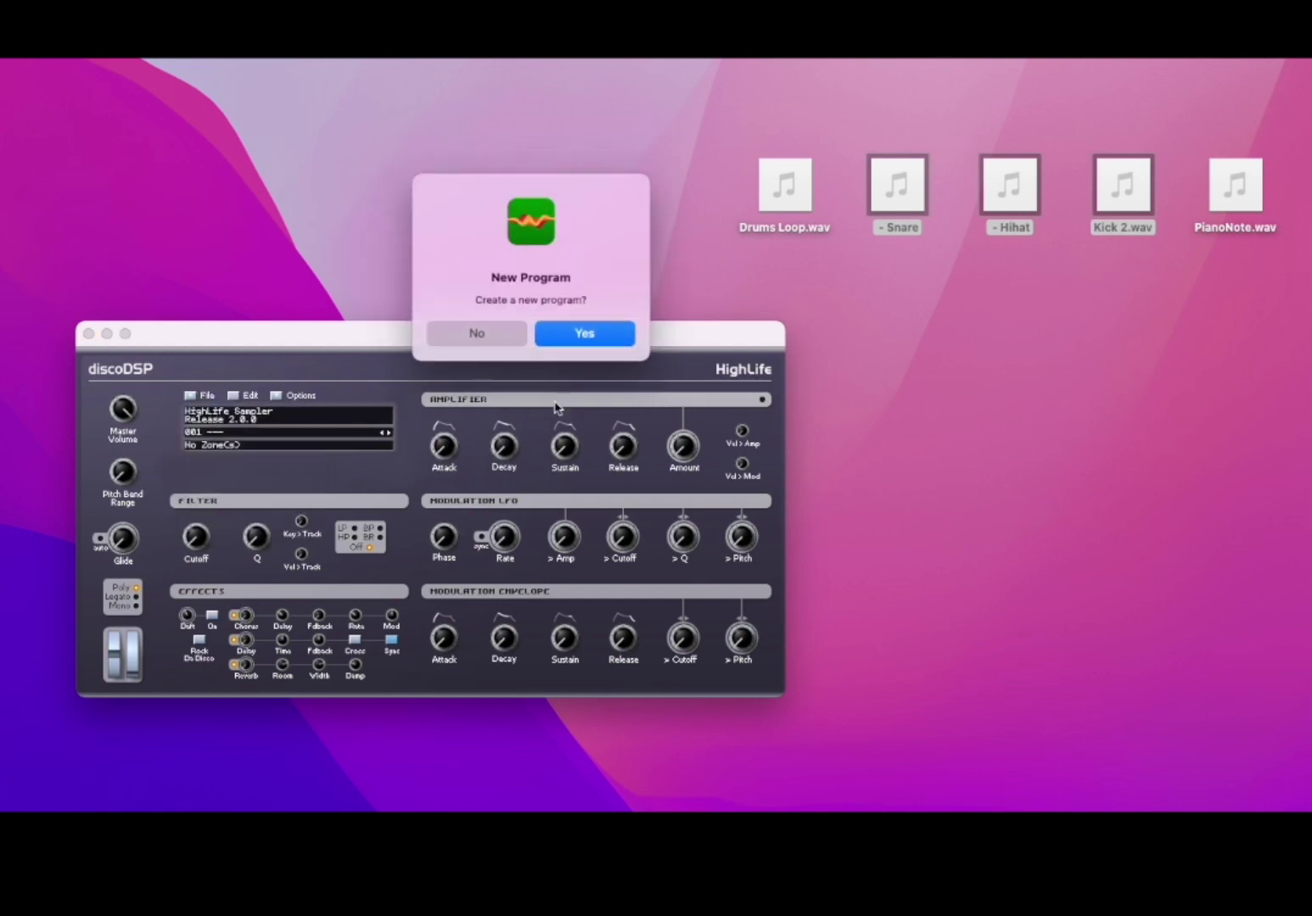
pyautogui.click(615, 337)
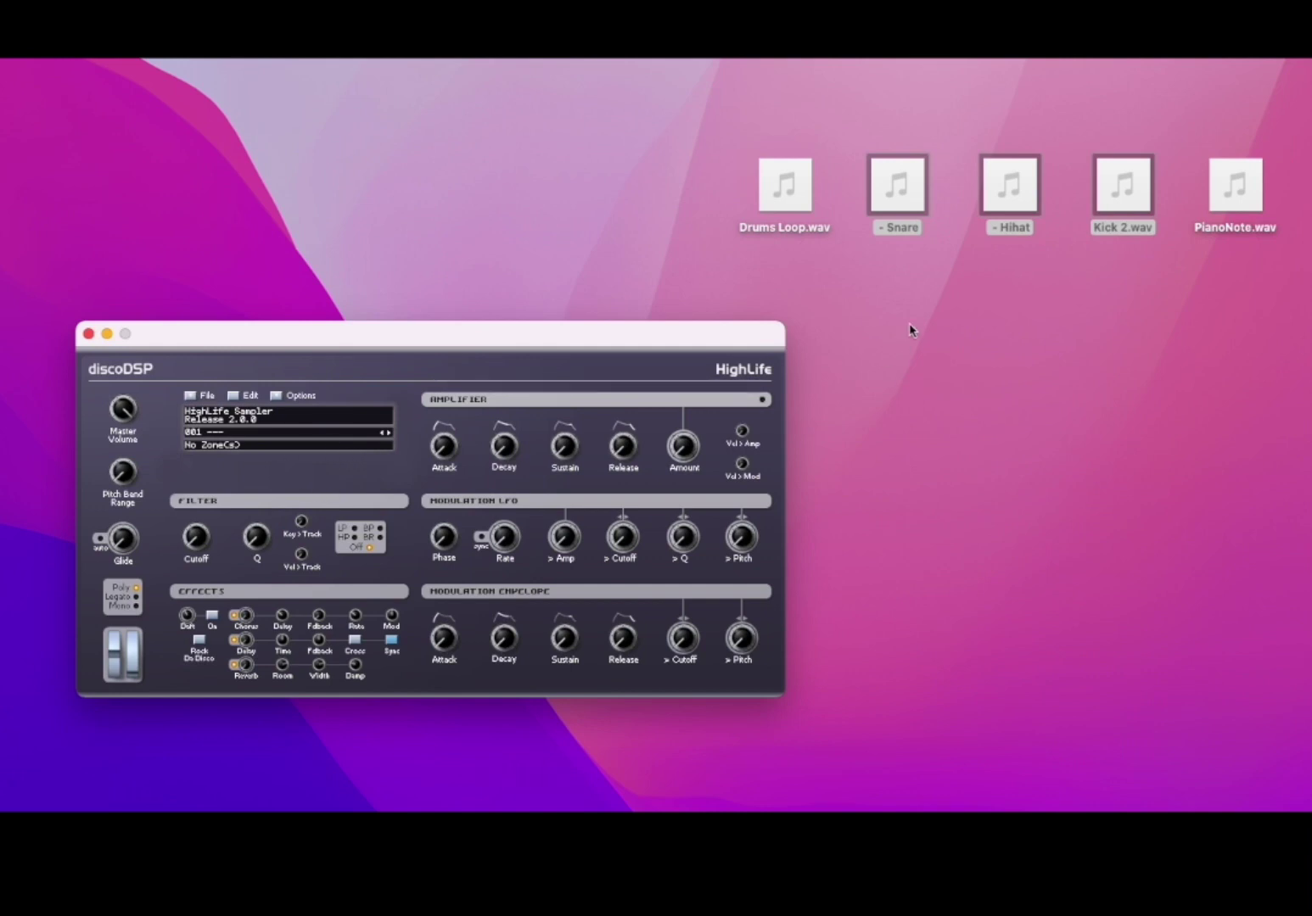
# Step: Drag PianoNote.wav from the desktop into HighLife and nudge the filter cutoff
pyautogui.click(1247, 204)
pyautogui.moveTo(1249, 206); pyautogui.dragTo(323, 502)
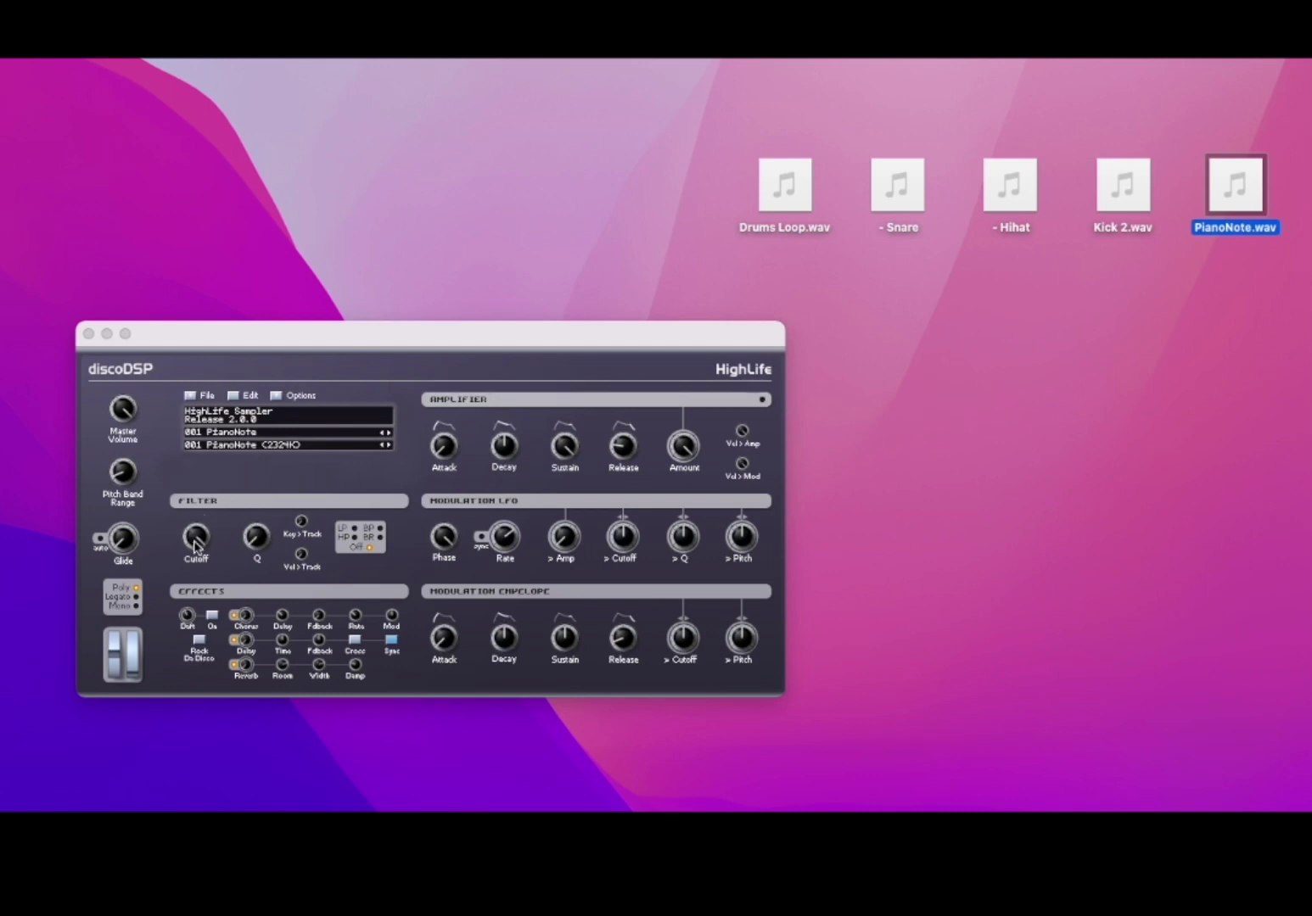
pyautogui.moveTo(196, 537)
pyautogui.mouseDown()
pyautogui.moveTo(189, 557)
pyautogui.moveTo(194, 541)
pyautogui.mouseUp()
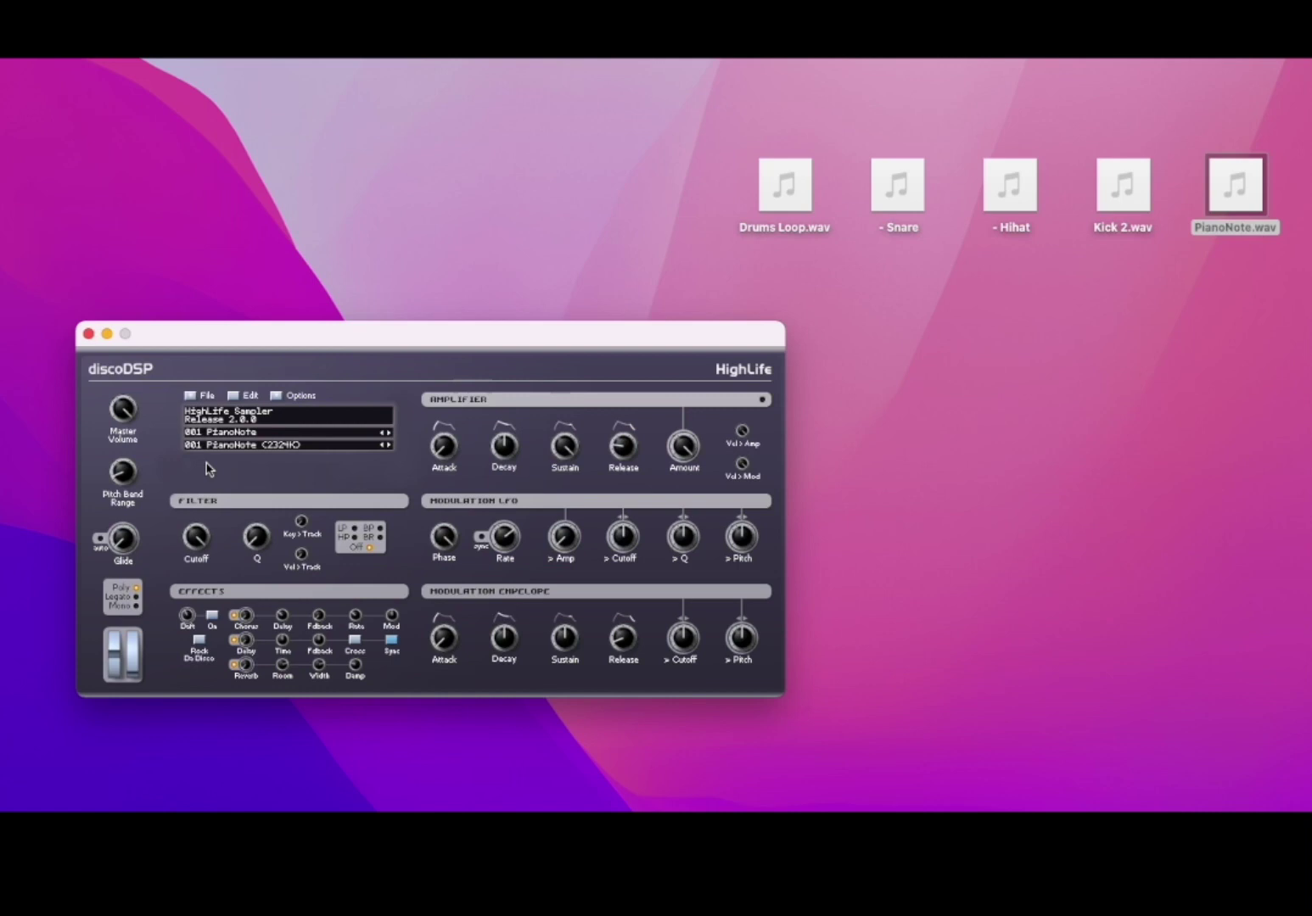
# Step: Normalize the PianoNote sample in the waveform editor, then return to the synth controls
pyautogui.click(236, 398)
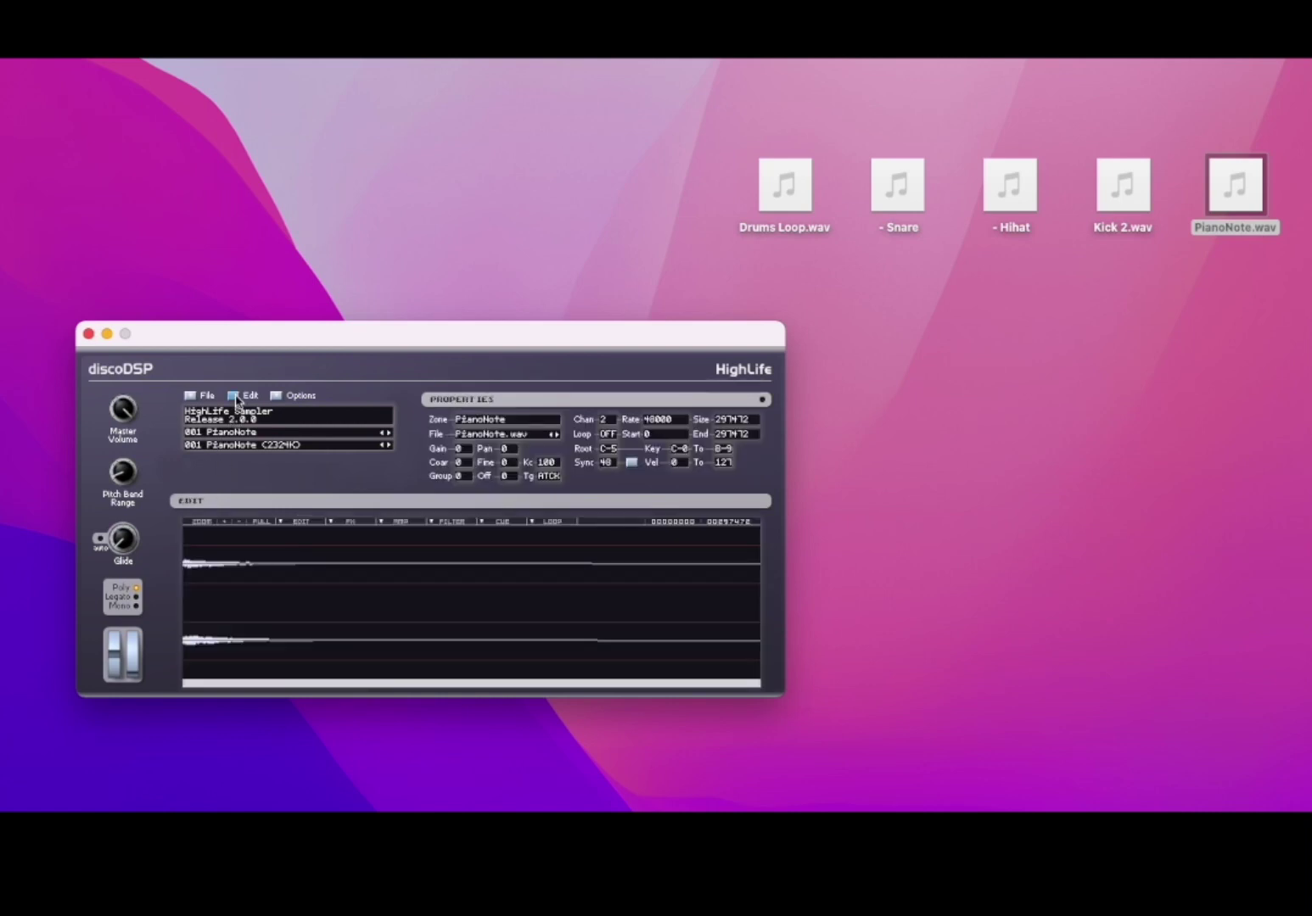
pyautogui.click(400, 521)
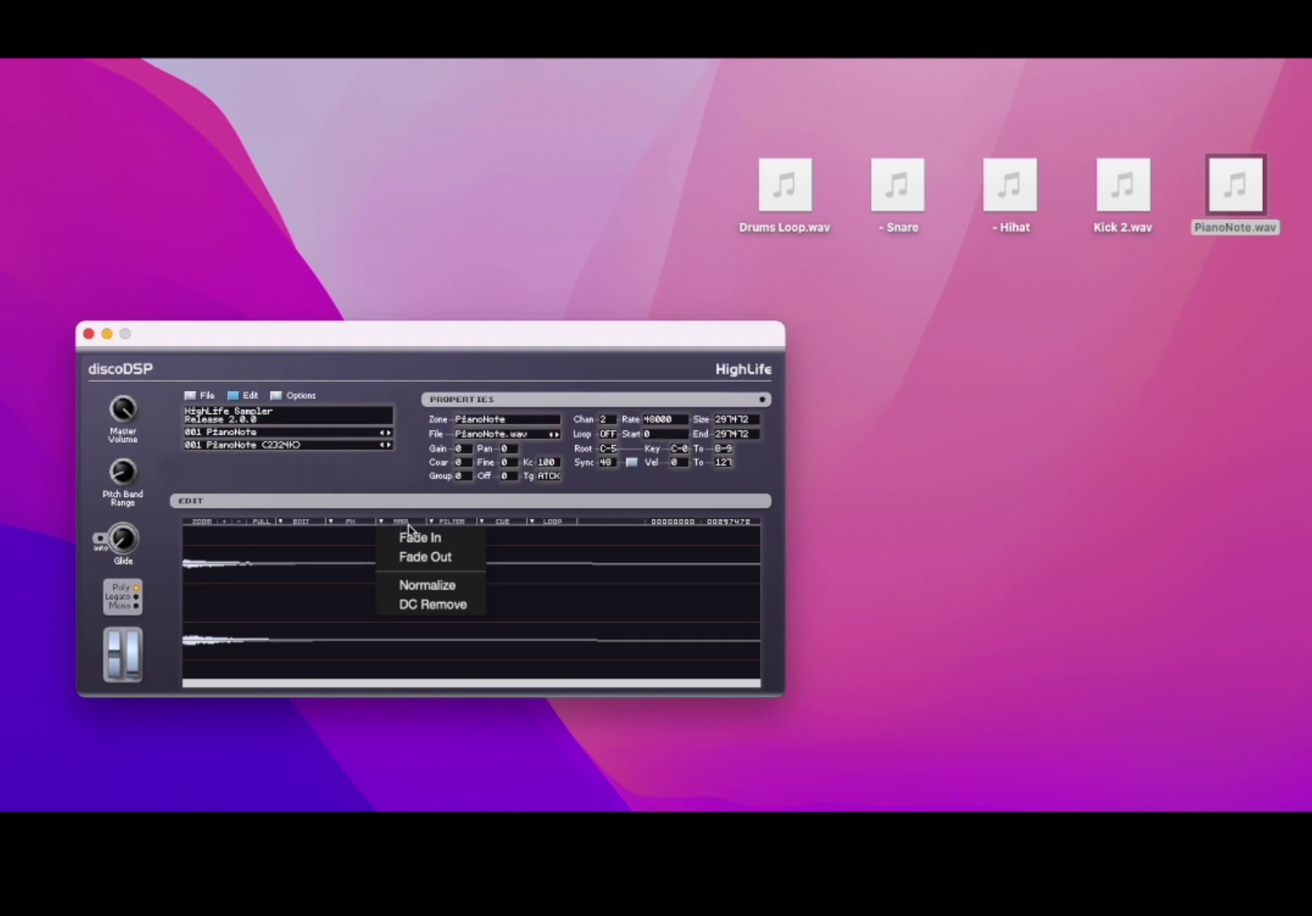
pyautogui.click(427, 585)
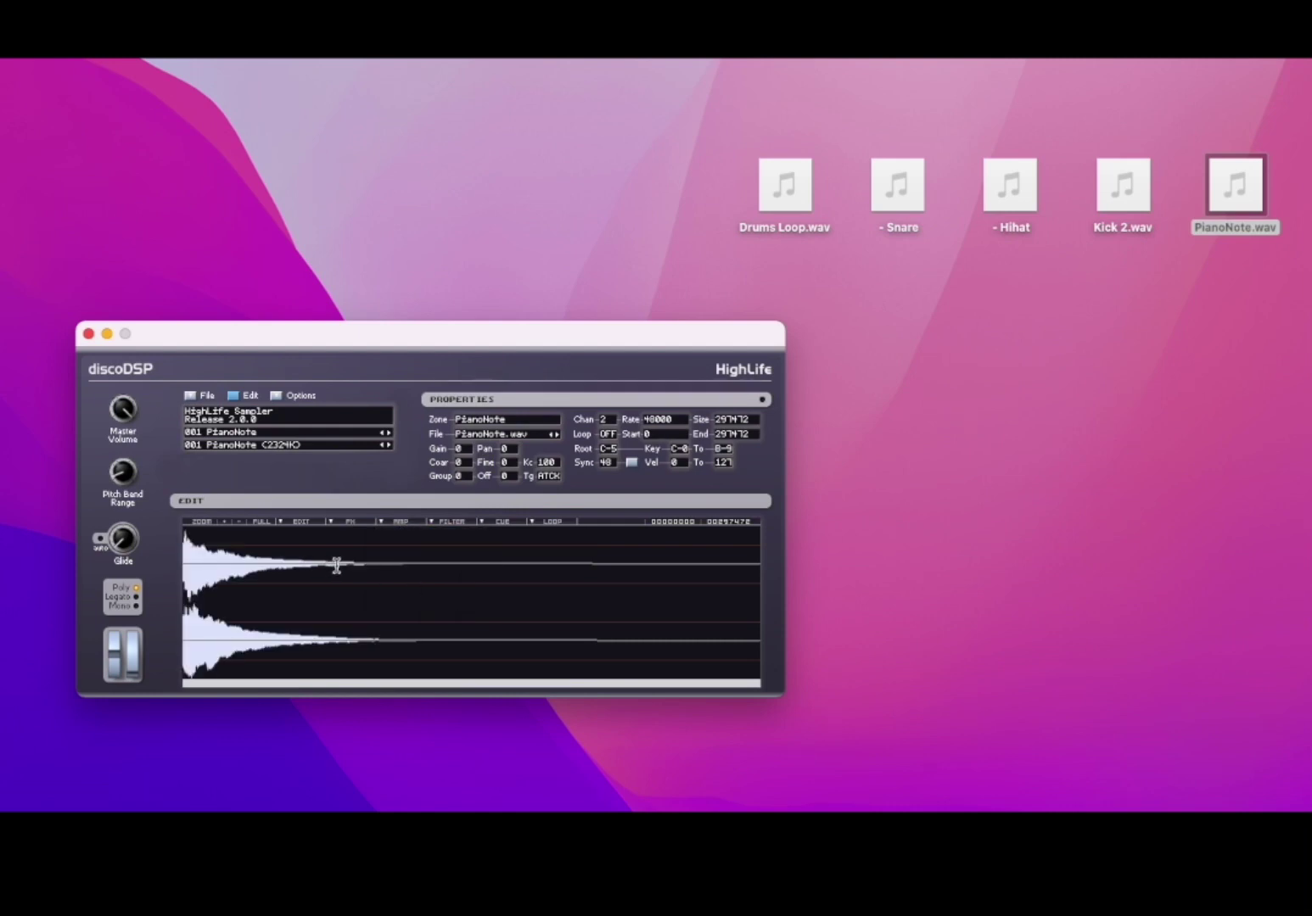
pyautogui.click(231, 409)
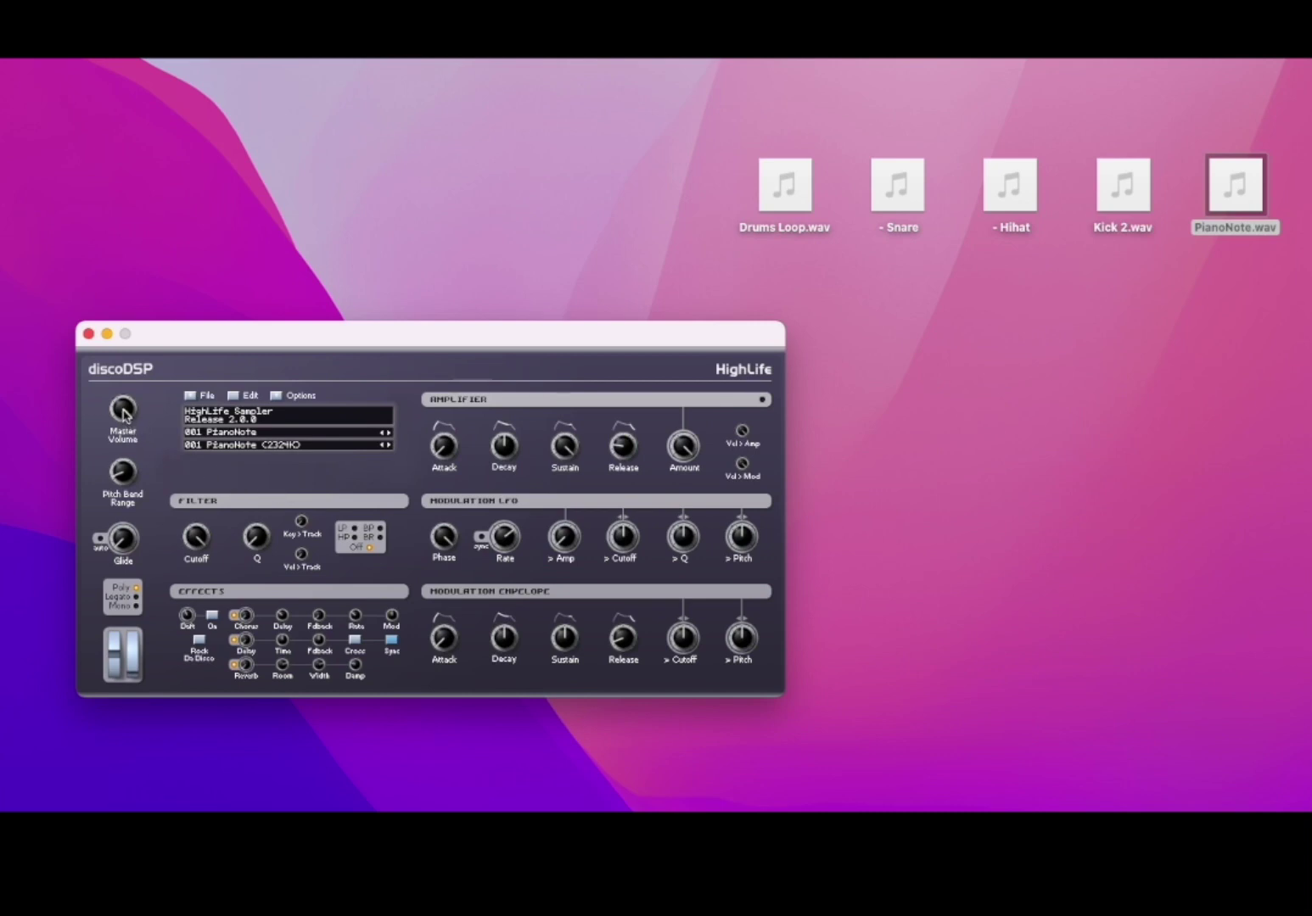
# Step: Set master volume to -15.1 dB and toggle automatic glide on and back off
pyautogui.moveTo(125, 413)
pyautogui.mouseDown()
pyautogui.moveTo(123, 567)
pyautogui.moveTo(140, 422)
pyautogui.mouseUp()
pyautogui.click(132, 540)
pyautogui.click(101, 538)
pyautogui.click(99, 540)
# Step: Switch the PianoNote filter type to LP (low-pass)
pyautogui.click(353, 528)
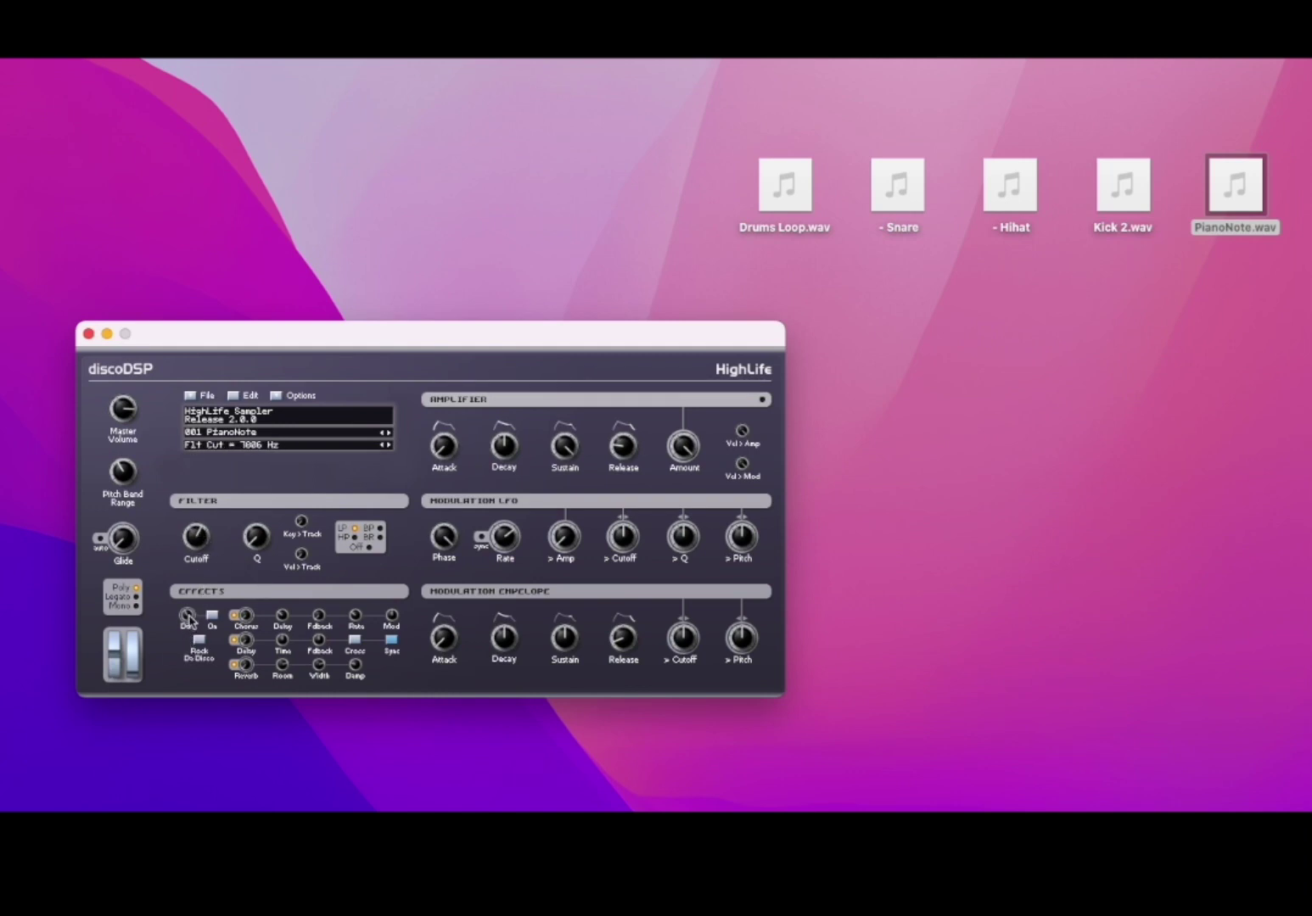
pyautogui.moveTo(259, 546)
# Step: Set the amplifier decay to 1306.19 ms
pyautogui.click(446, 447)
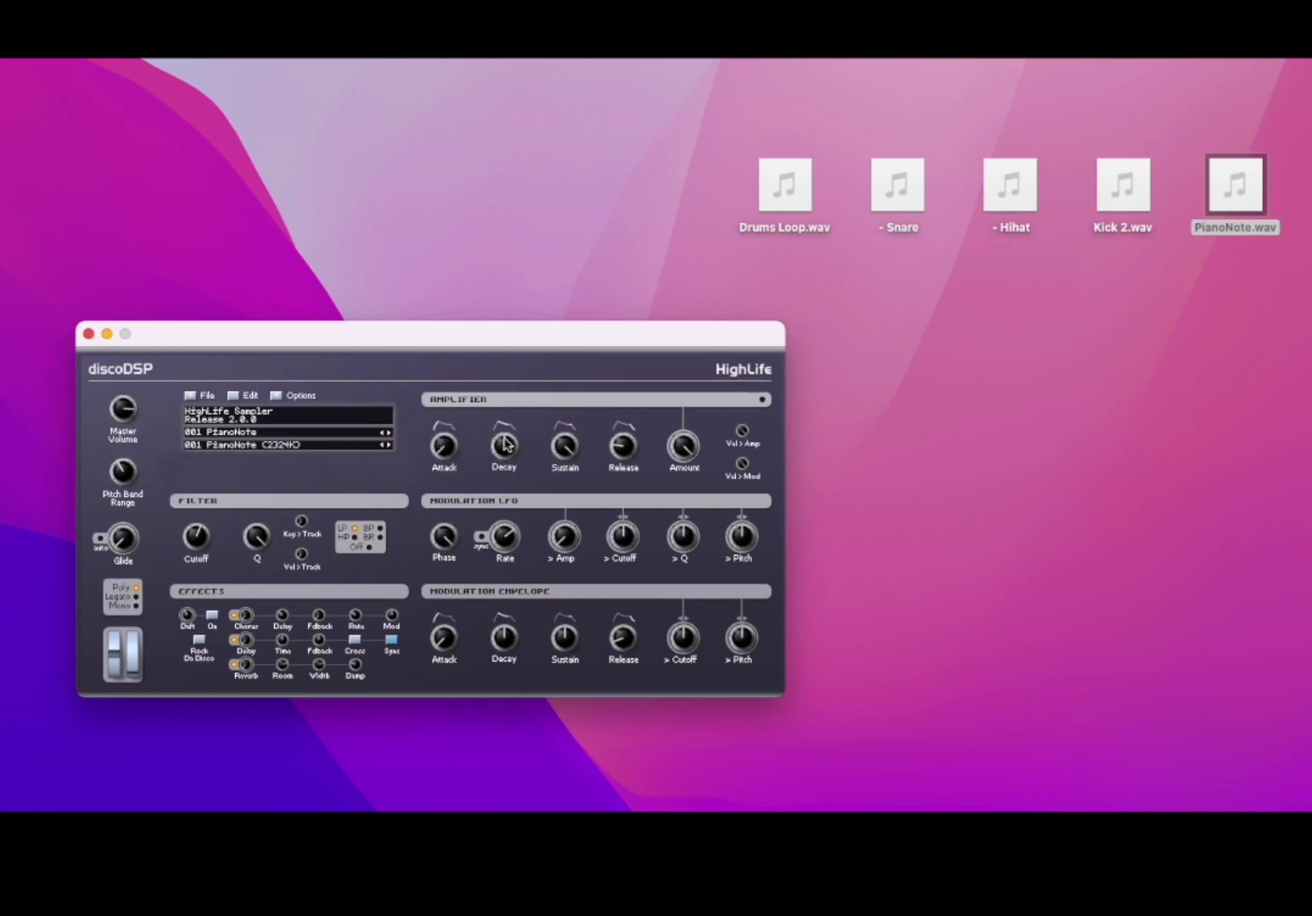
pyautogui.moveTo(505, 447); pyautogui.dragTo(507, 413)
pyautogui.moveTo(506, 448); pyautogui.dragTo(511, 424)
pyautogui.moveTo(508, 442); pyautogui.dragTo(504, 532)
pyautogui.moveTo(509, 462); pyautogui.dragTo(525, 348)
# Step: Set the LFO rate to 1.23 Hz and LFO-to-cutoff amount to 2.0%
pyautogui.moveTo(622, 536); pyautogui.dragTo(626, 505)
pyautogui.moveTo(505, 536); pyautogui.dragTo(506, 604)
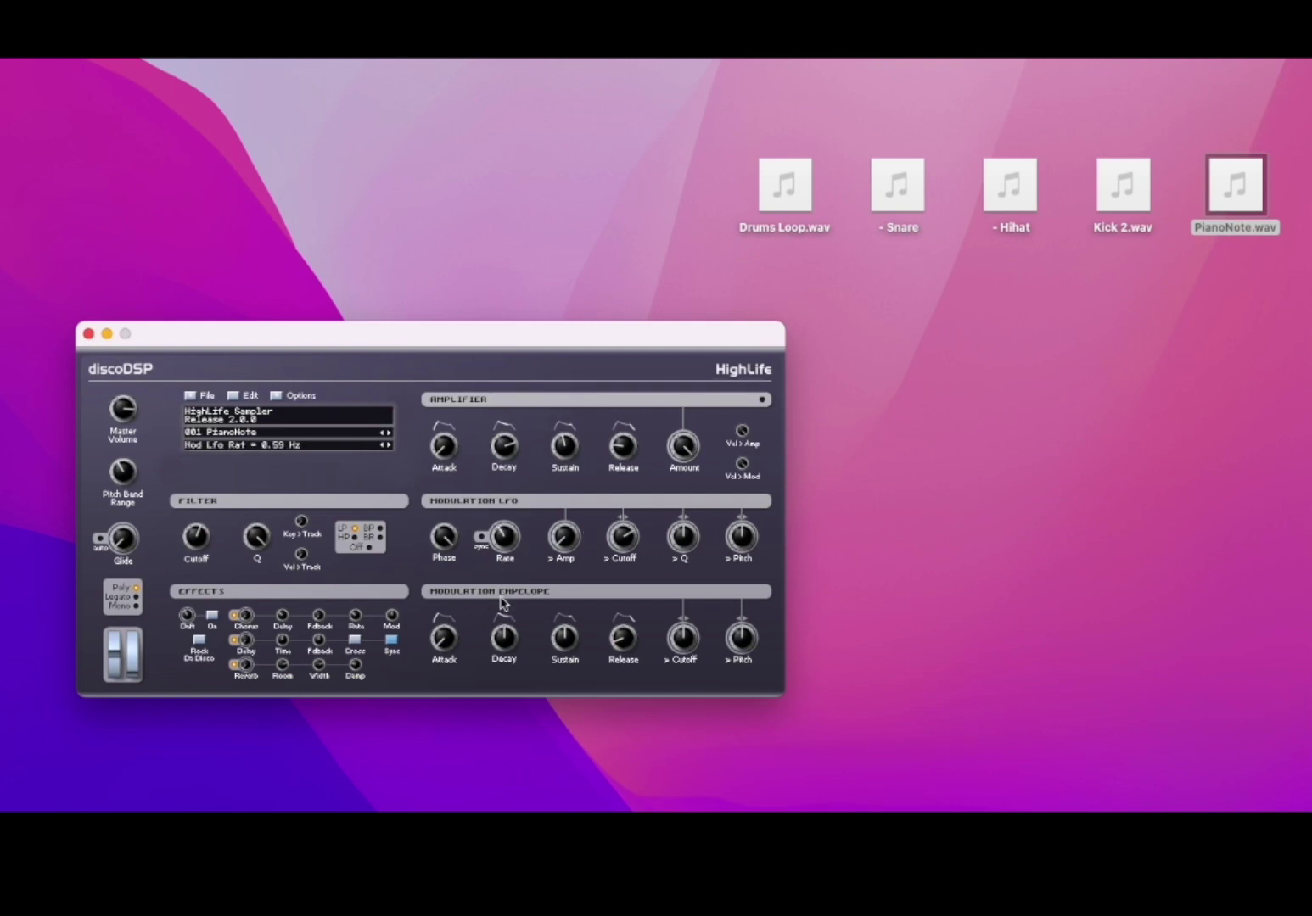
pyautogui.click(626, 540)
pyautogui.moveTo(626, 540); pyautogui.dragTo(622, 577)
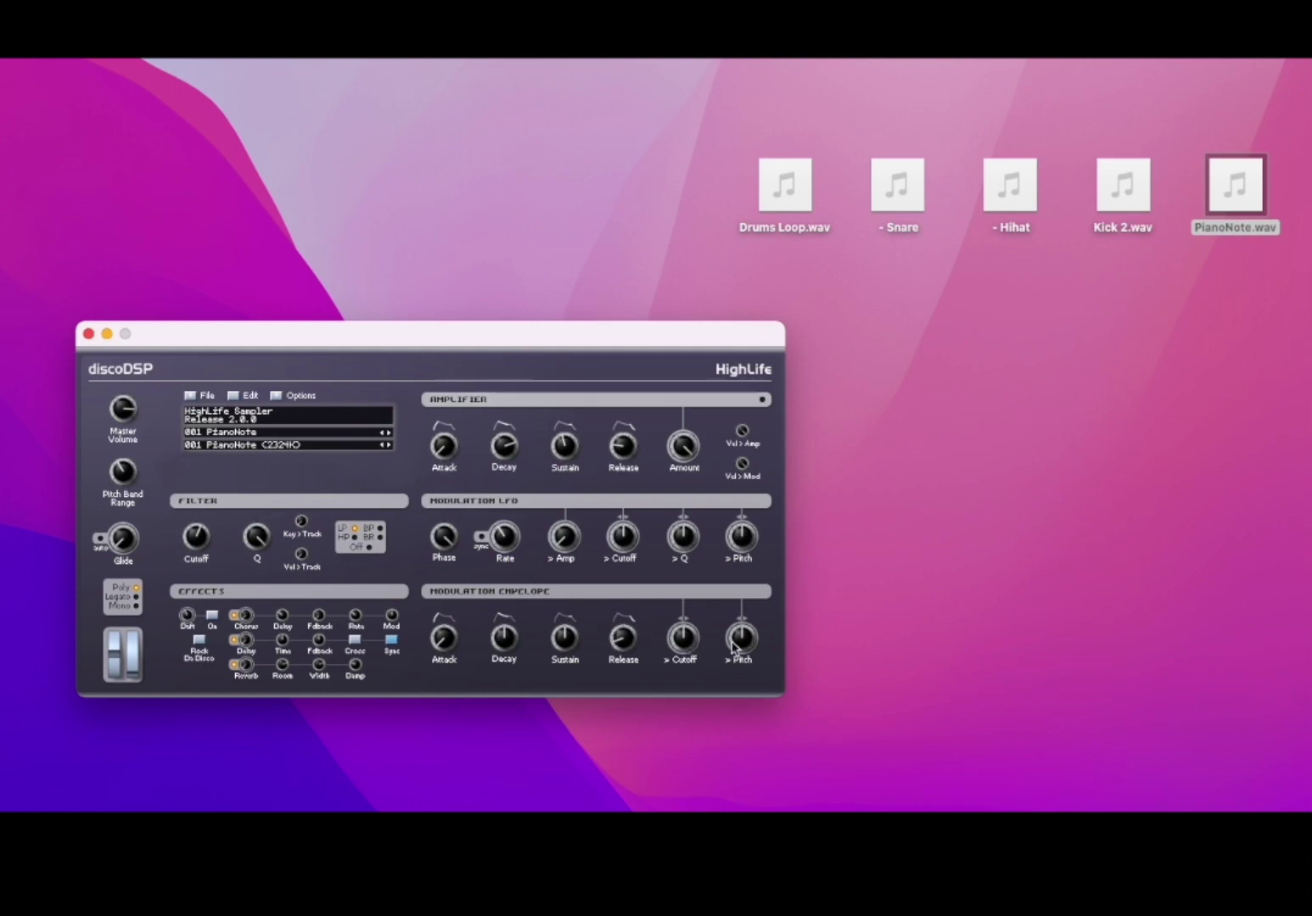
# Step: Set the modulation envelope attack to 18.27 ms and its pitch amount to 4.0%
pyautogui.moveTo(736, 648); pyautogui.dragTo(752, 595)
pyautogui.moveTo(444, 640); pyautogui.dragTo(454, 602)
pyautogui.click(741, 641)
pyautogui.moveTo(741, 682); pyautogui.dragTo(738, 693)
# Step: Inspect the chorus and delay settings, then switch the delay effect off
pyautogui.click(247, 612)
pyautogui.click(285, 618)
pyautogui.click(320, 616)
pyautogui.click(355, 616)
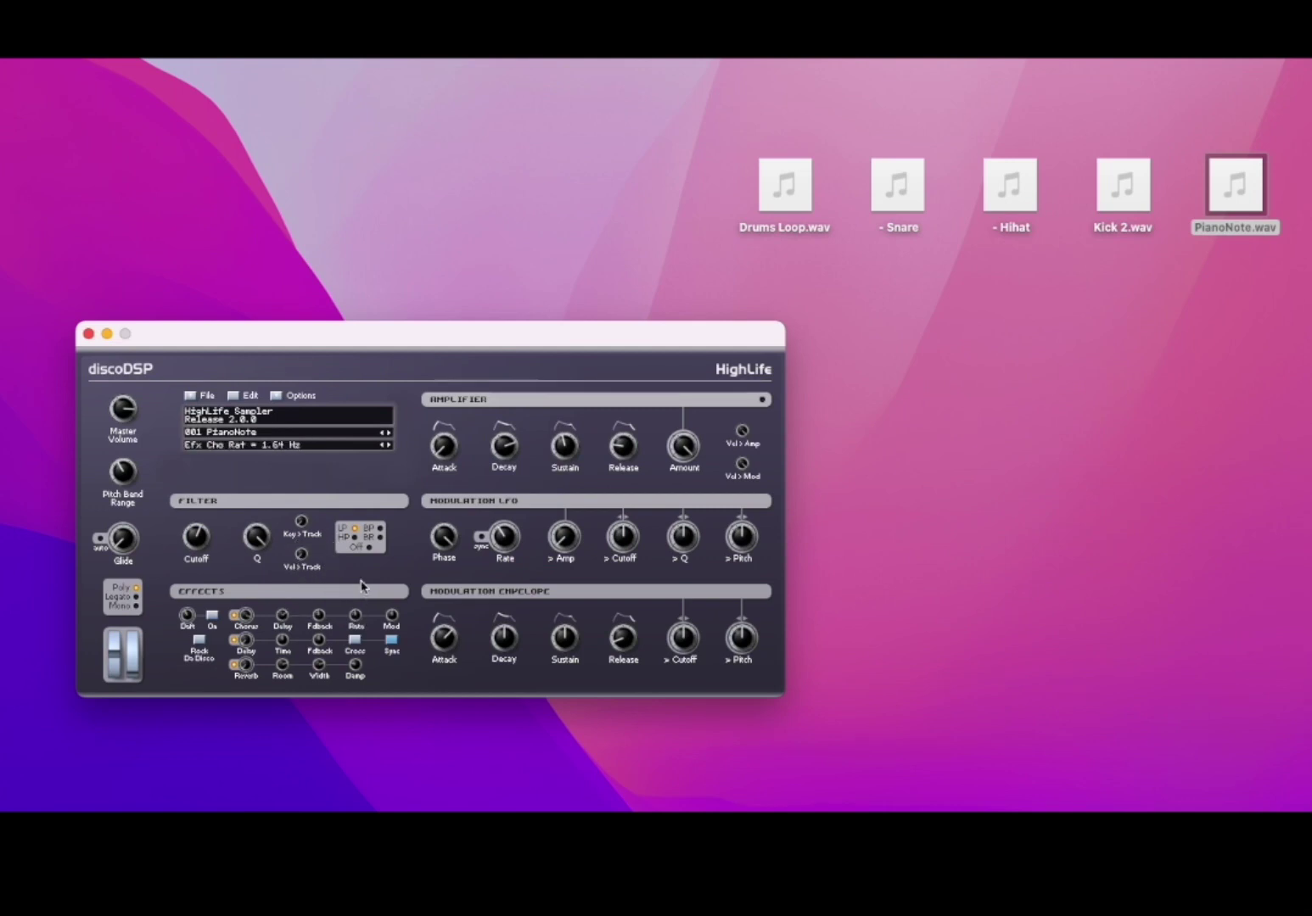
pyautogui.click(391, 616)
pyautogui.click(246, 640)
pyautogui.click(234, 642)
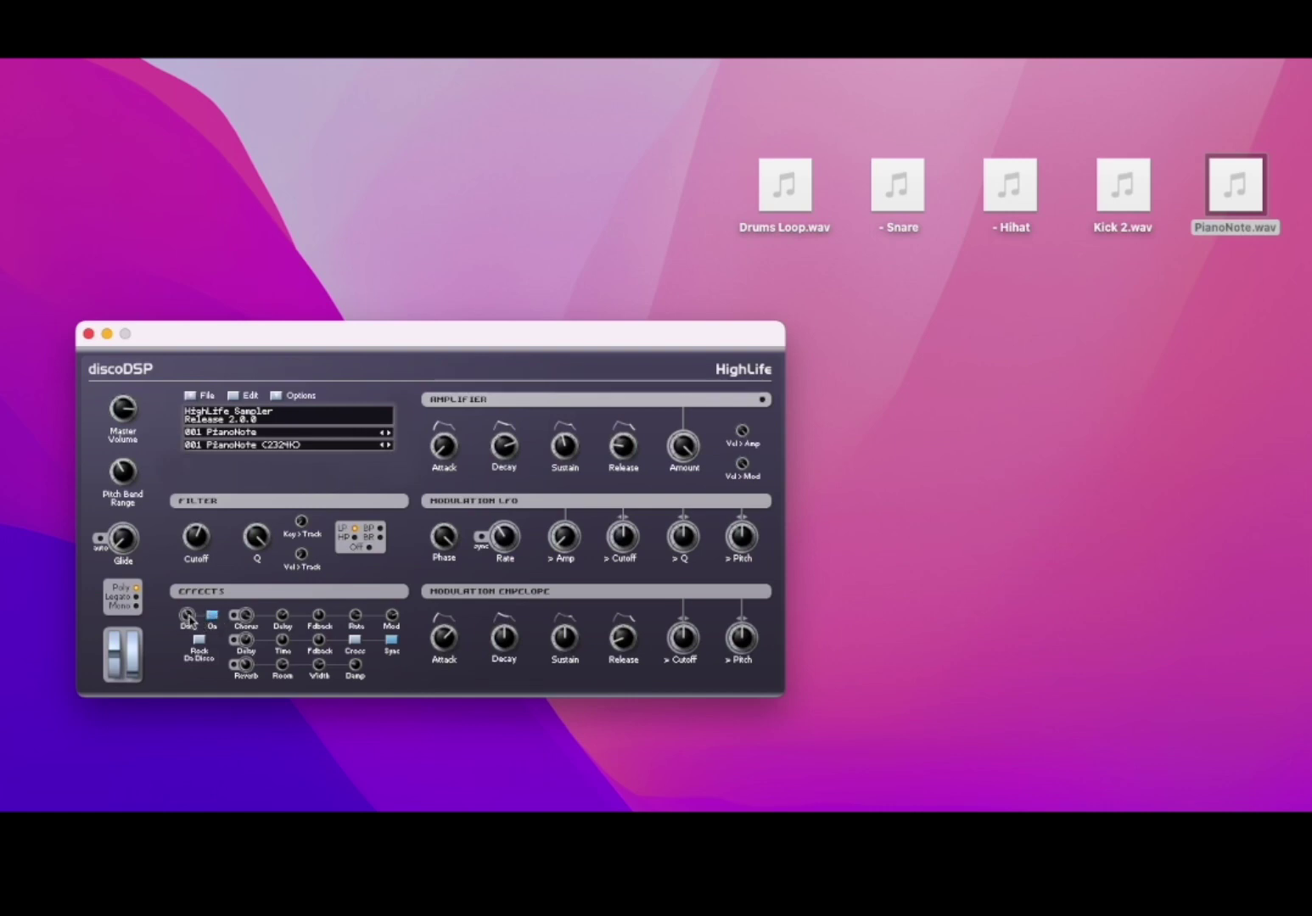
# Step: Raise drift rate to 2.54 Hz, toggle Rock Da Disco on and off, and turn effects off
pyautogui.moveTo(188, 616); pyautogui.dragTo(194, 606)
pyautogui.click(200, 641)
pyautogui.click(200, 640)
pyautogui.click(212, 616)
# Step: In the PianoNote zone properties, cancel a rename and pick a new sample file, allowing Desktop access
pyautogui.click(239, 396)
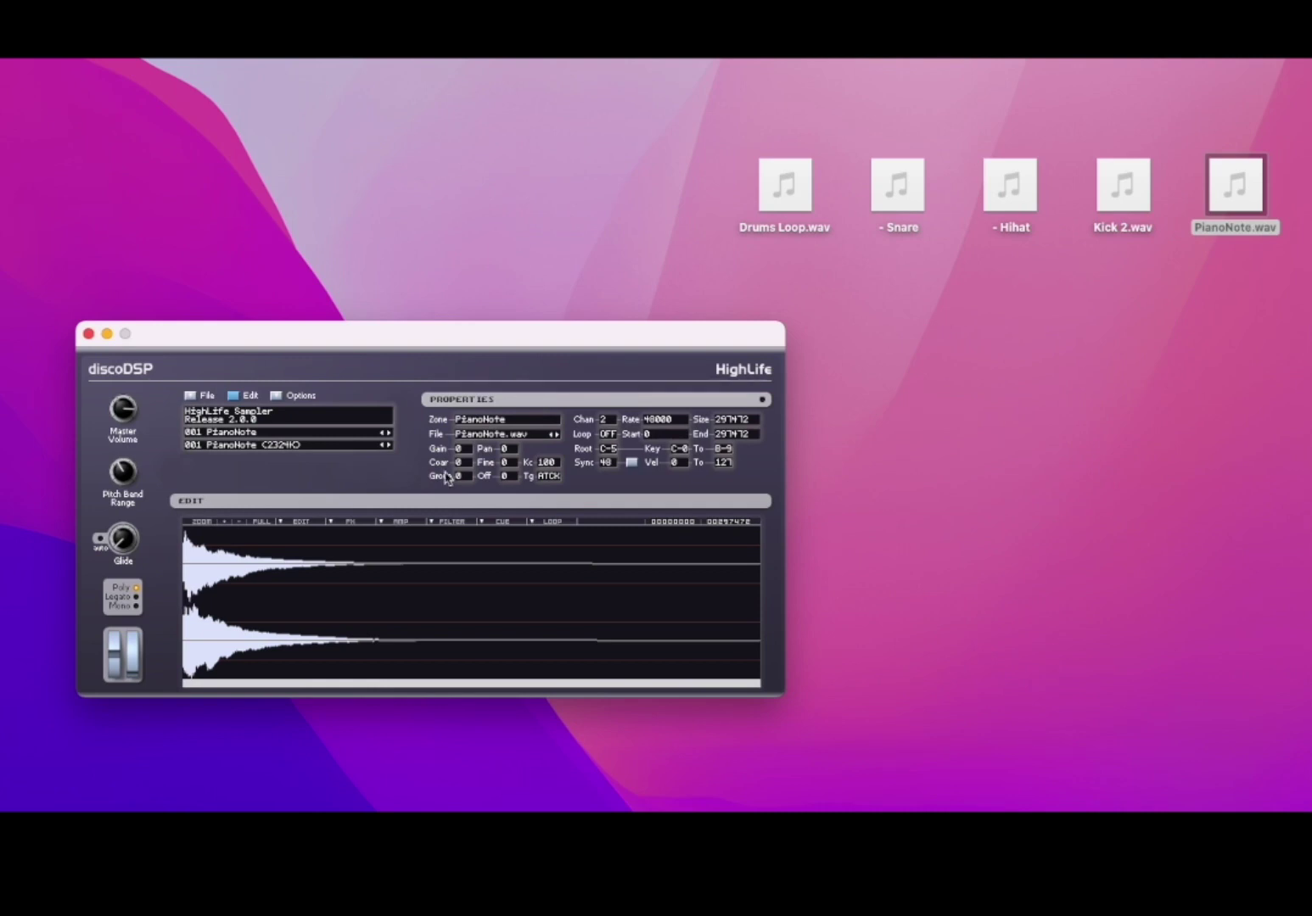
pyautogui.click(511, 419)
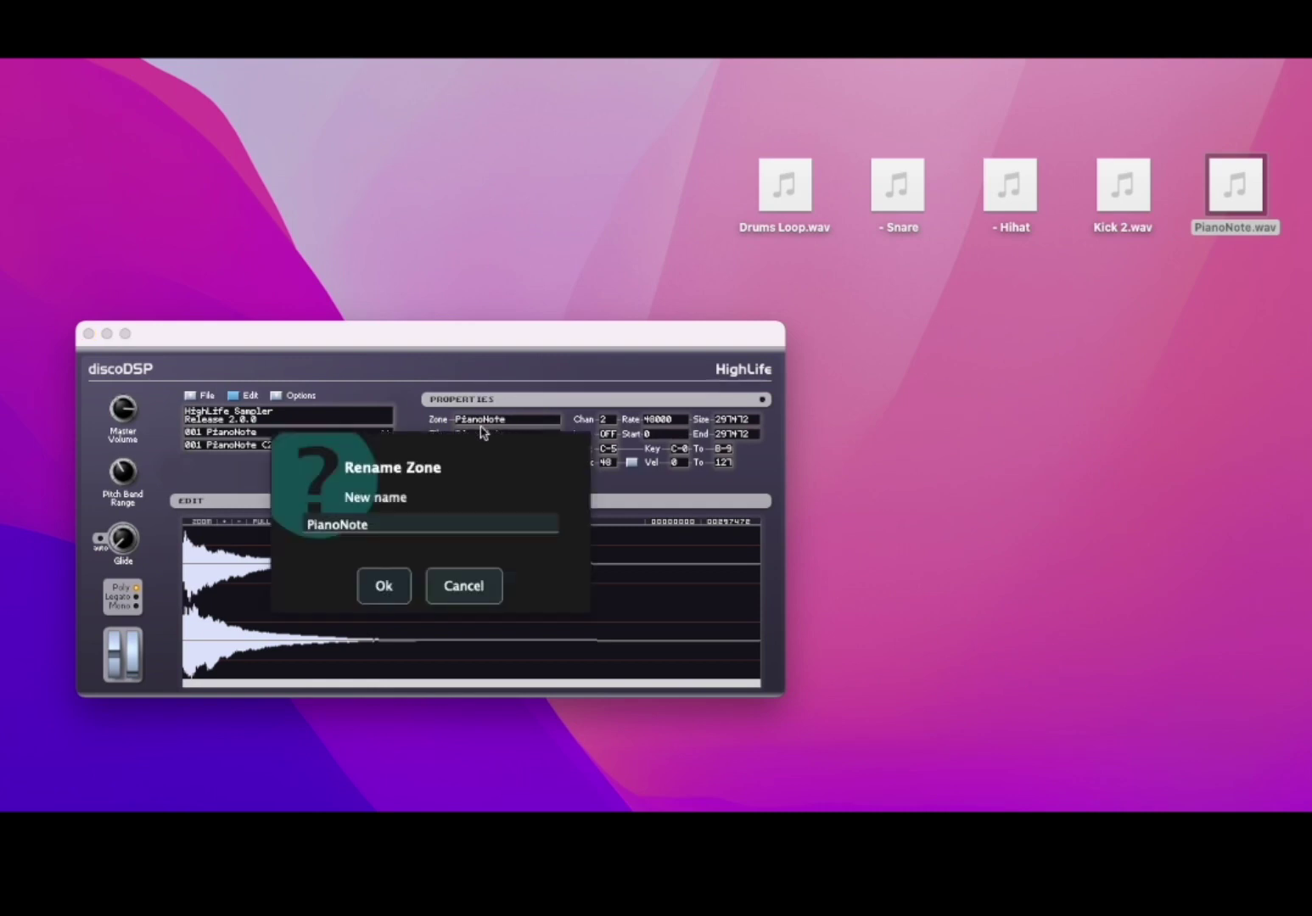
pyautogui.click(462, 587)
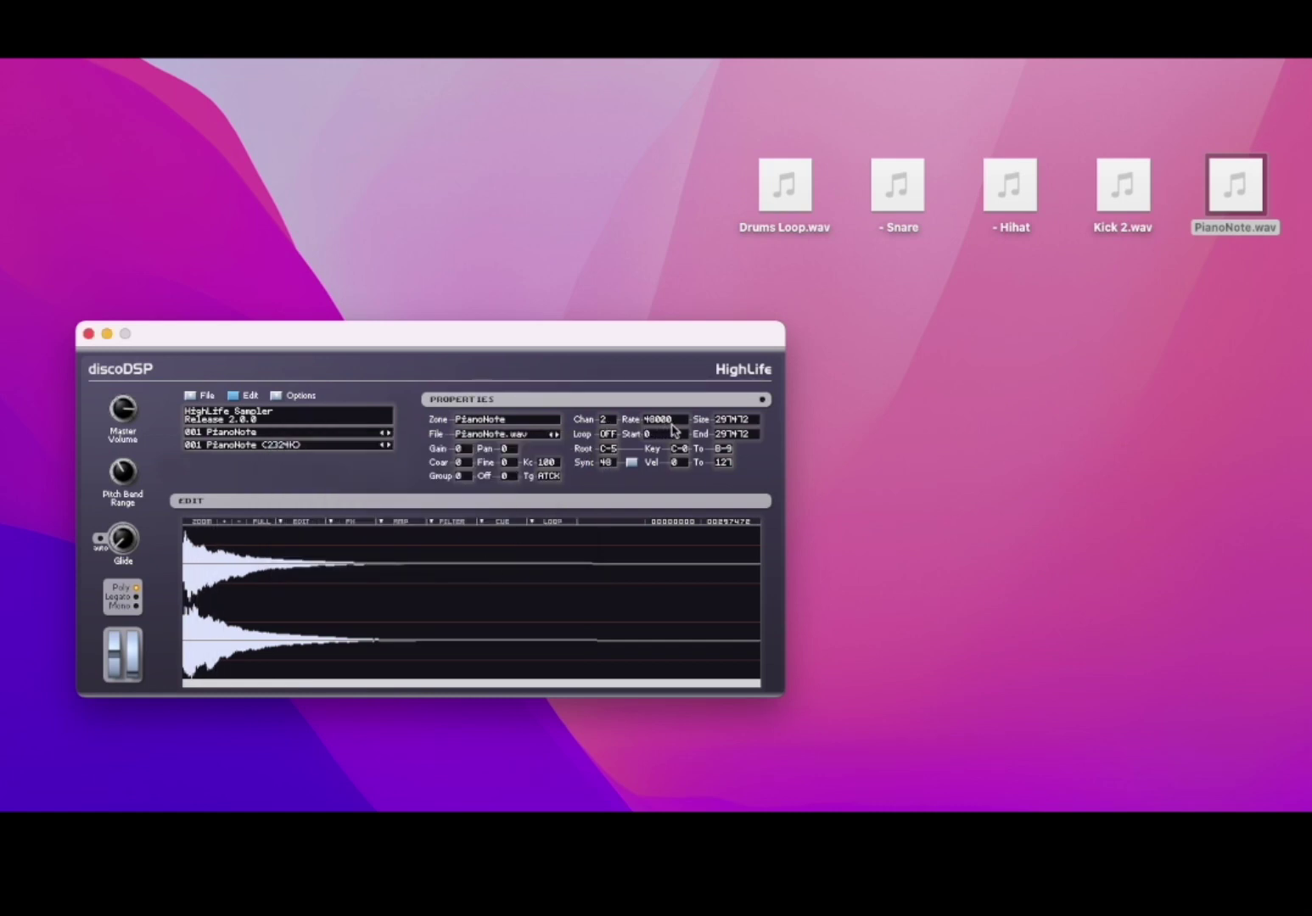
pyautogui.click(554, 435)
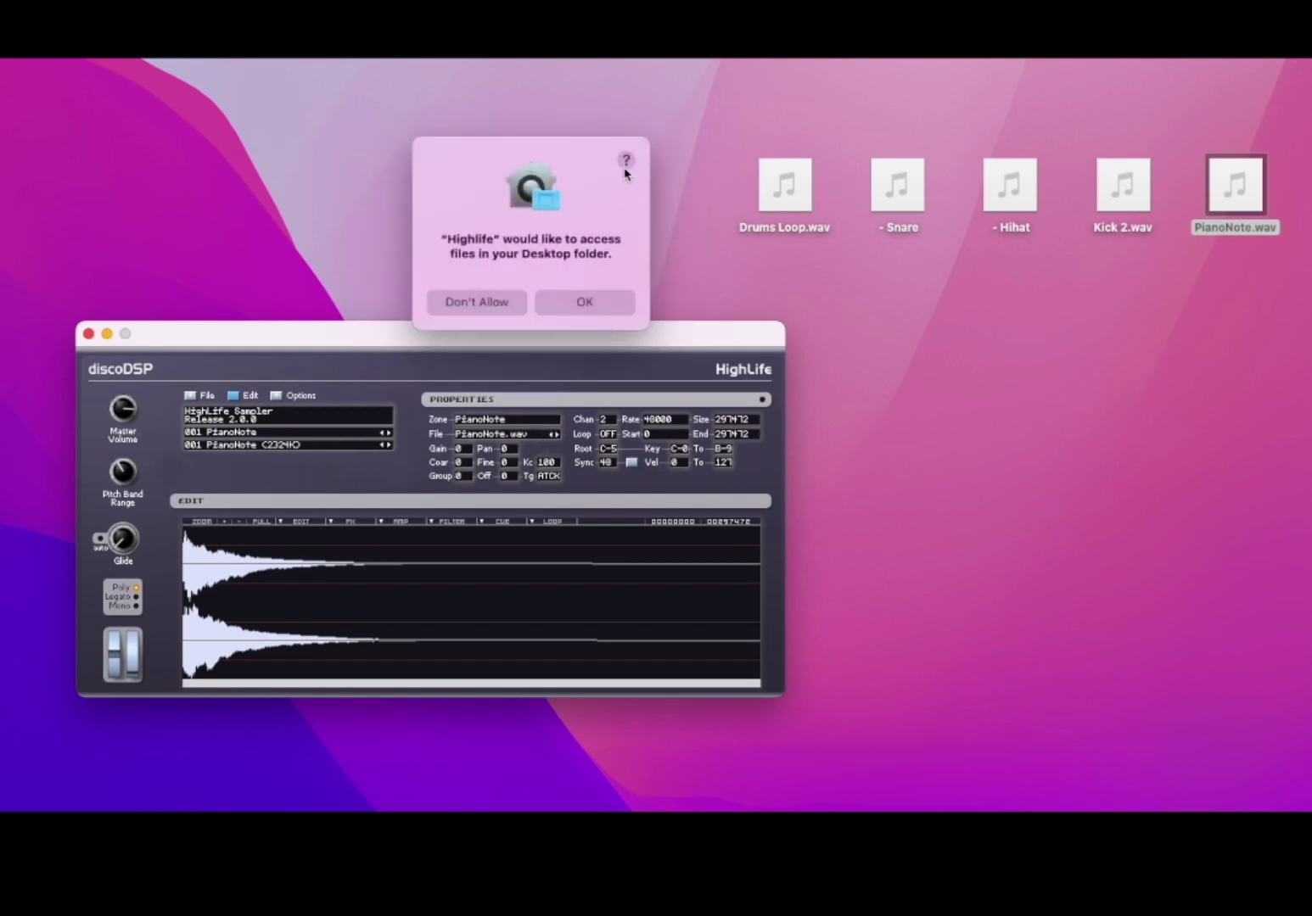
pyautogui.click(498, 312)
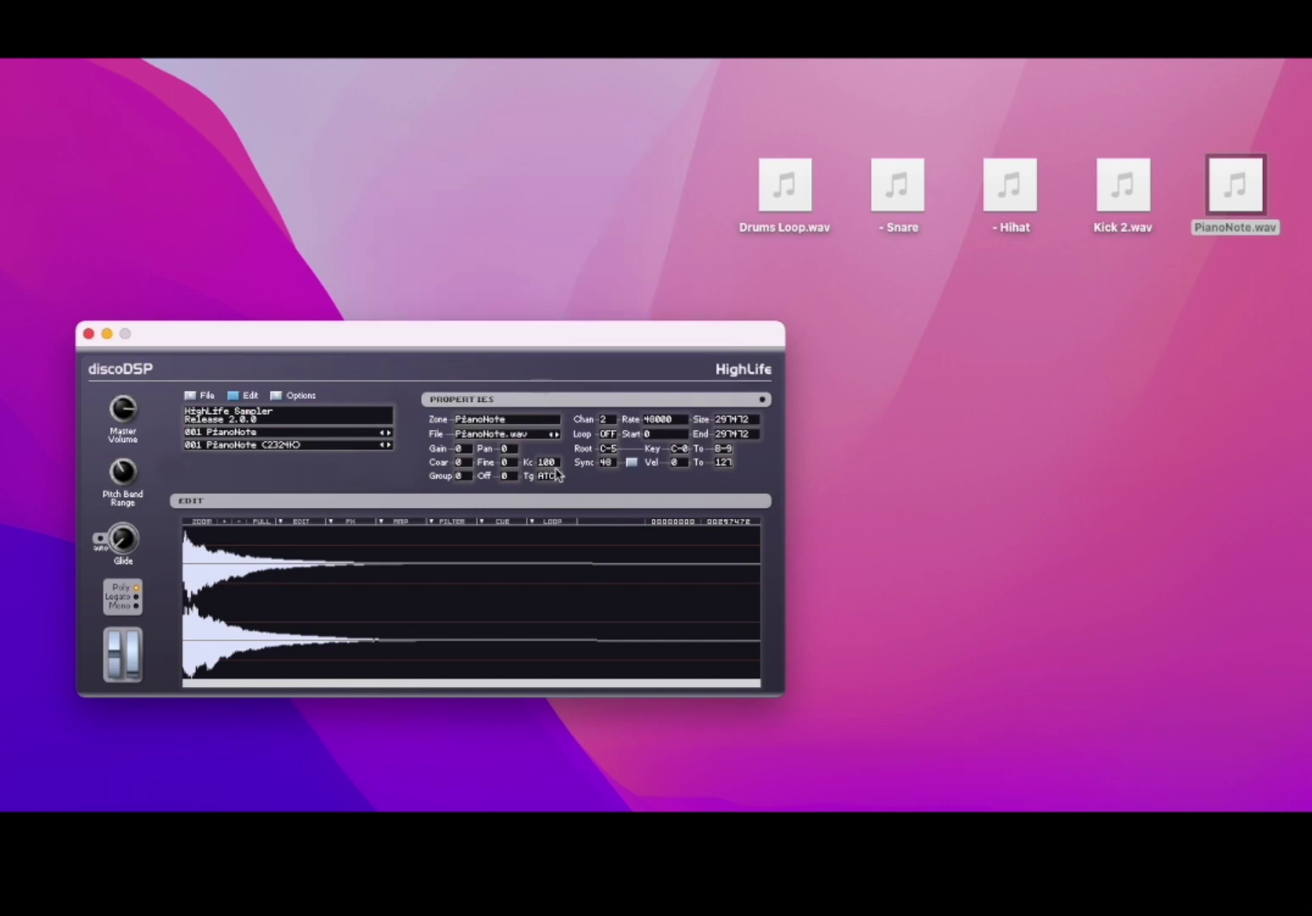
pyautogui.click(612, 435)
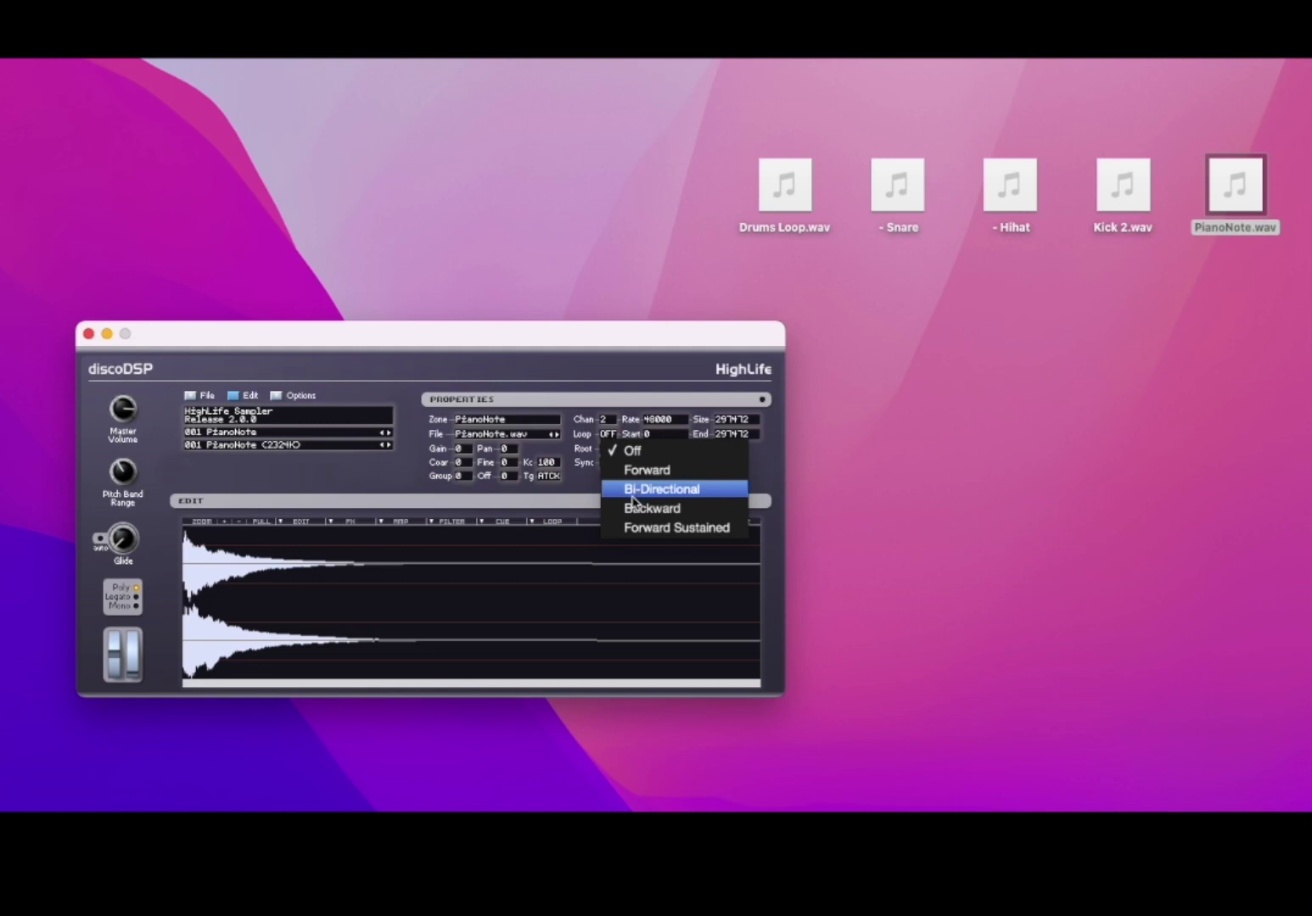
pyautogui.click(396, 489)
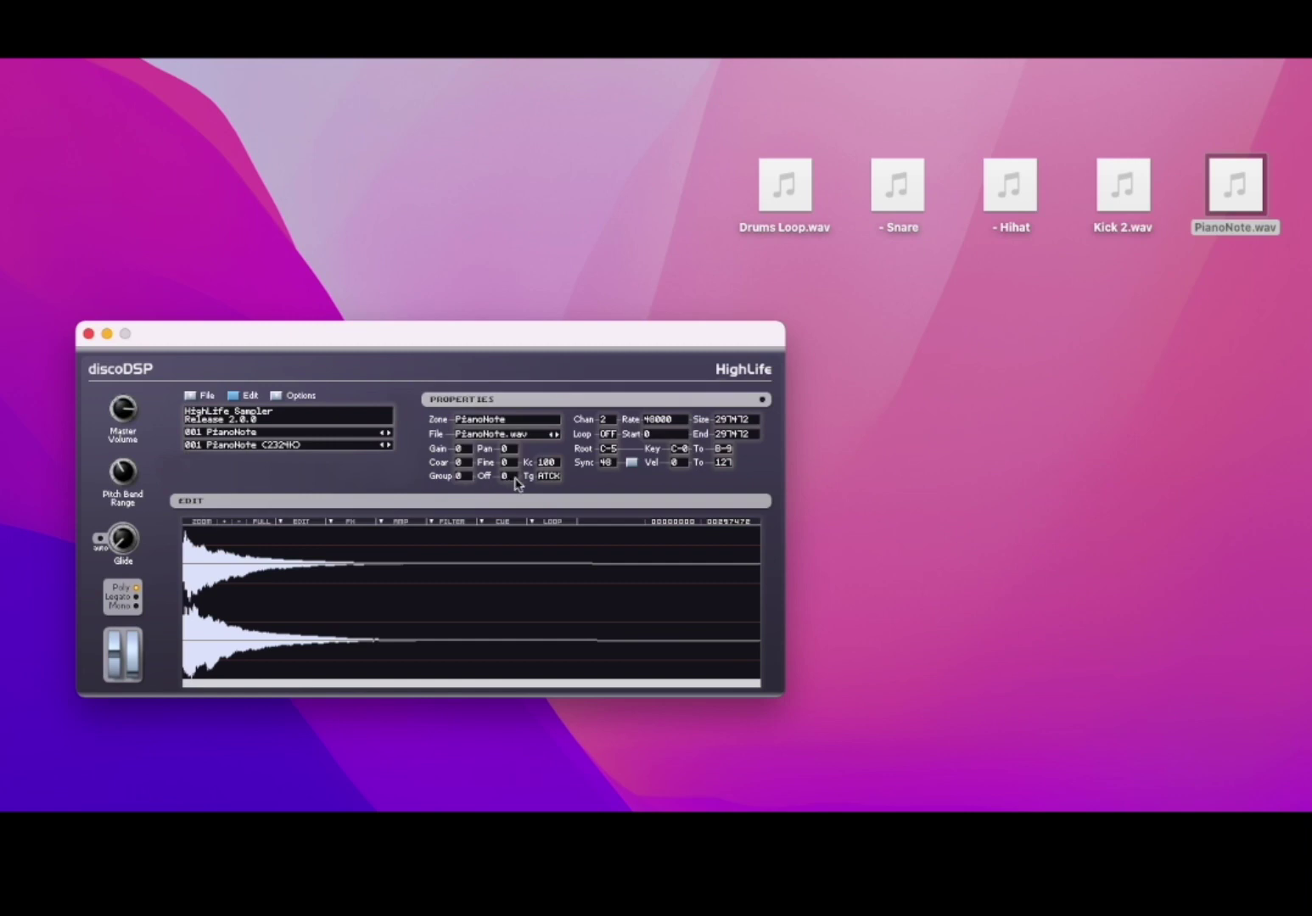
pyautogui.click(548, 477)
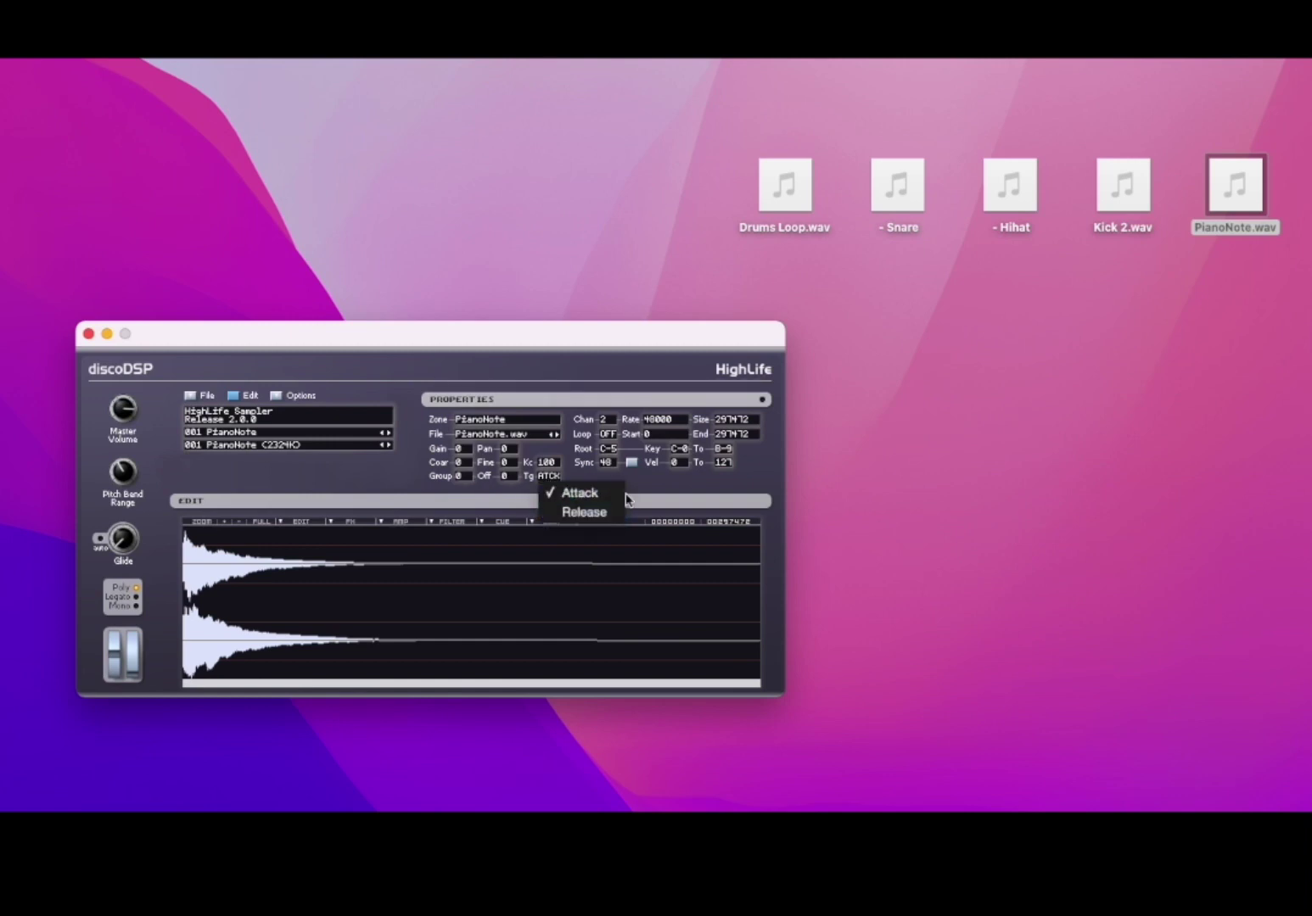
pyautogui.click(679, 485)
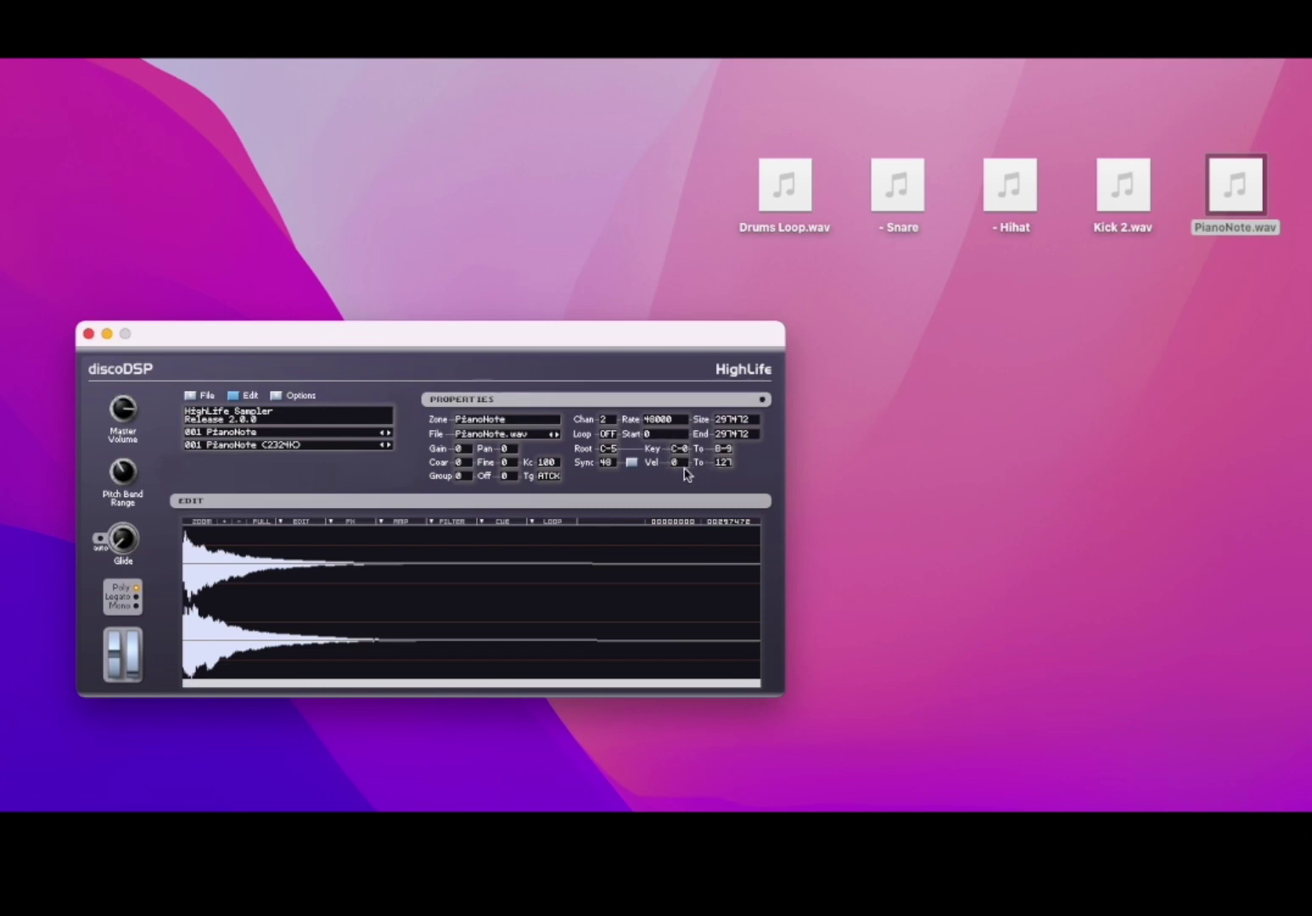
pyautogui.moveTo(676, 464); pyautogui.dragTo(689, 382)
pyautogui.moveTo(685, 492); pyautogui.dragTo(691, 545)
pyautogui.moveTo(682, 466); pyautogui.dragTo(677, 488)
# Step: Zoom the waveform in and out and try selecting all, then part, of the sample
pyautogui.click(229, 522)
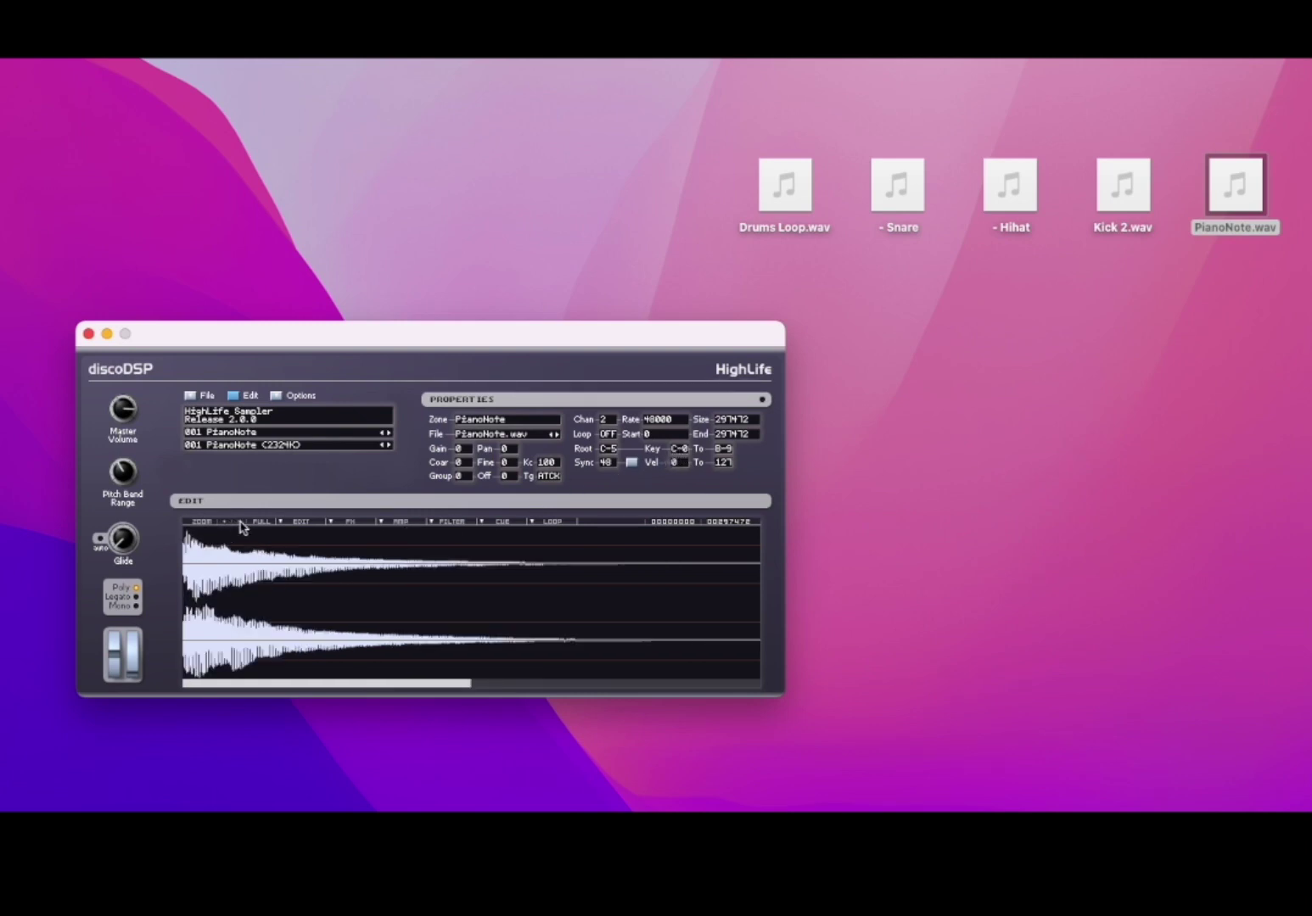
pyautogui.click(240, 523)
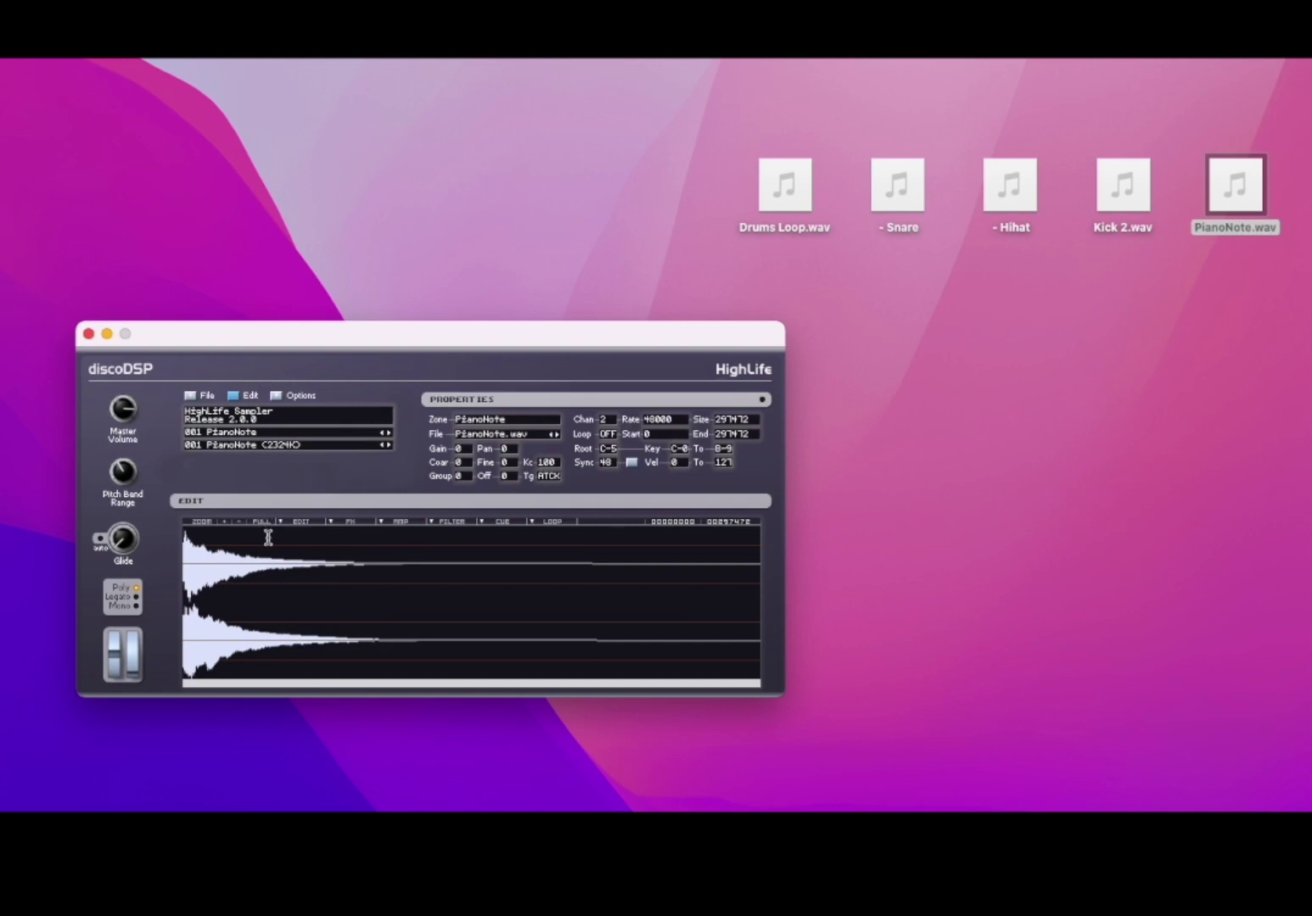
pyautogui.click(307, 522)
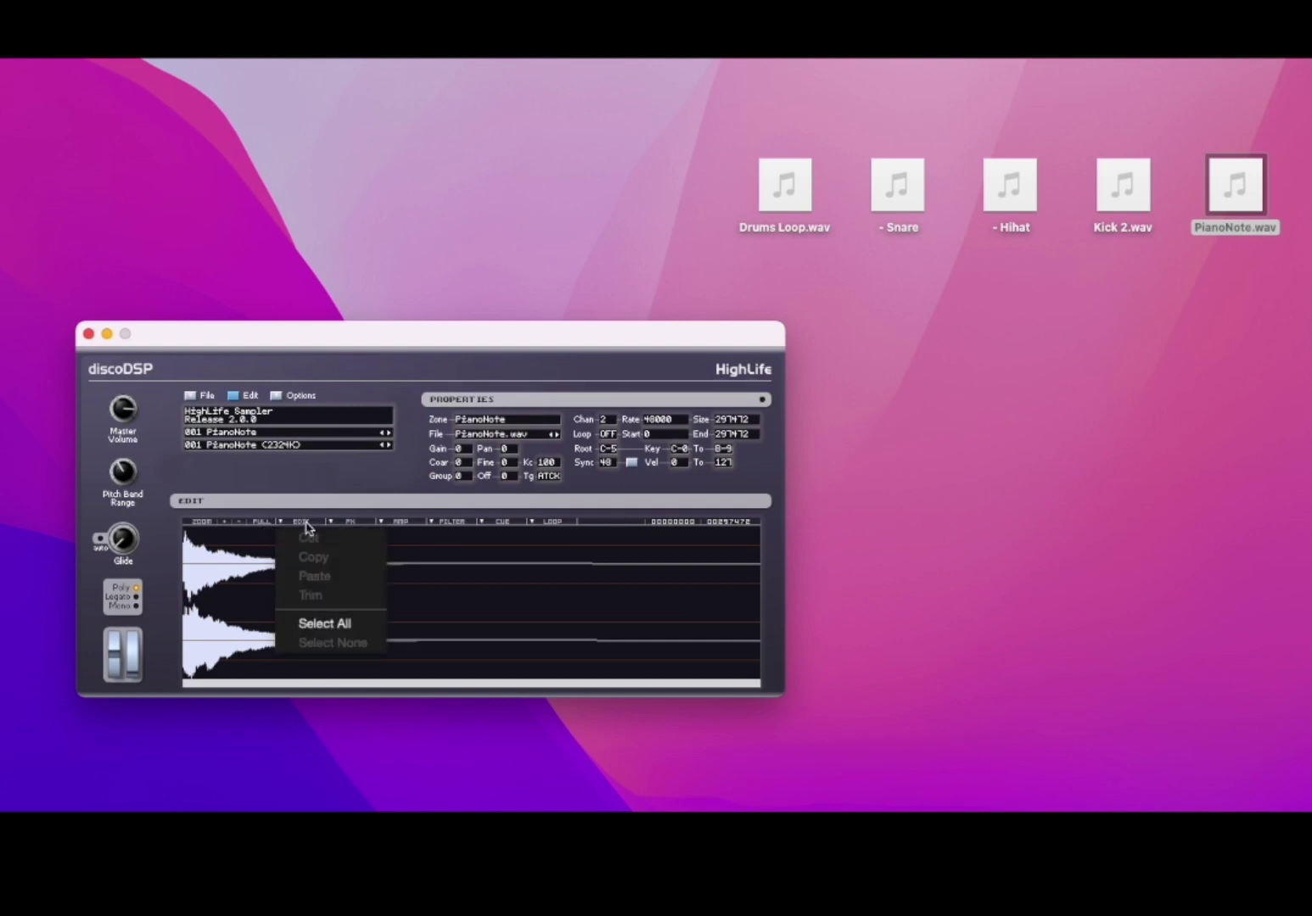
pyautogui.click(341, 622)
pyautogui.click(306, 523)
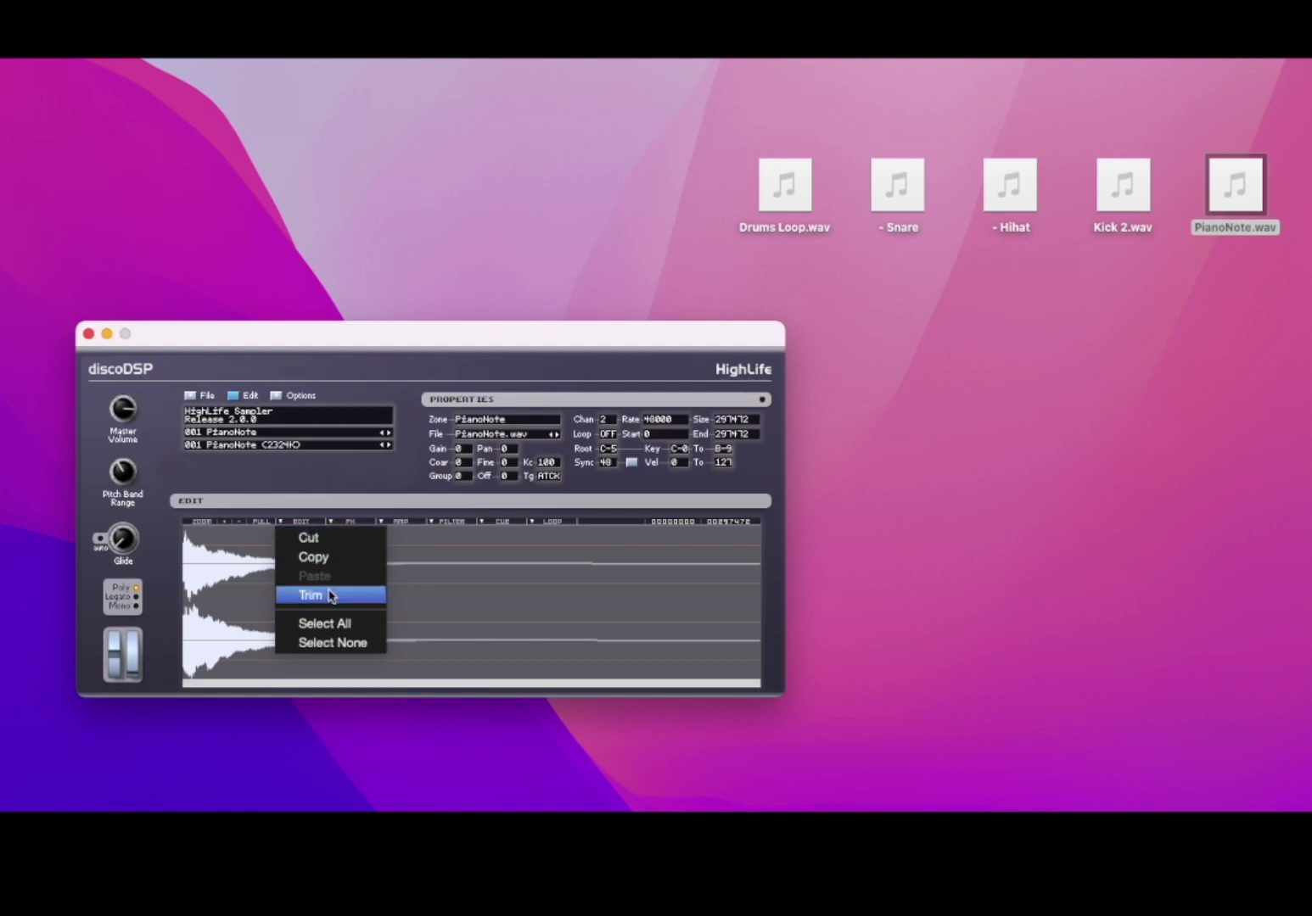
pyautogui.click(373, 645)
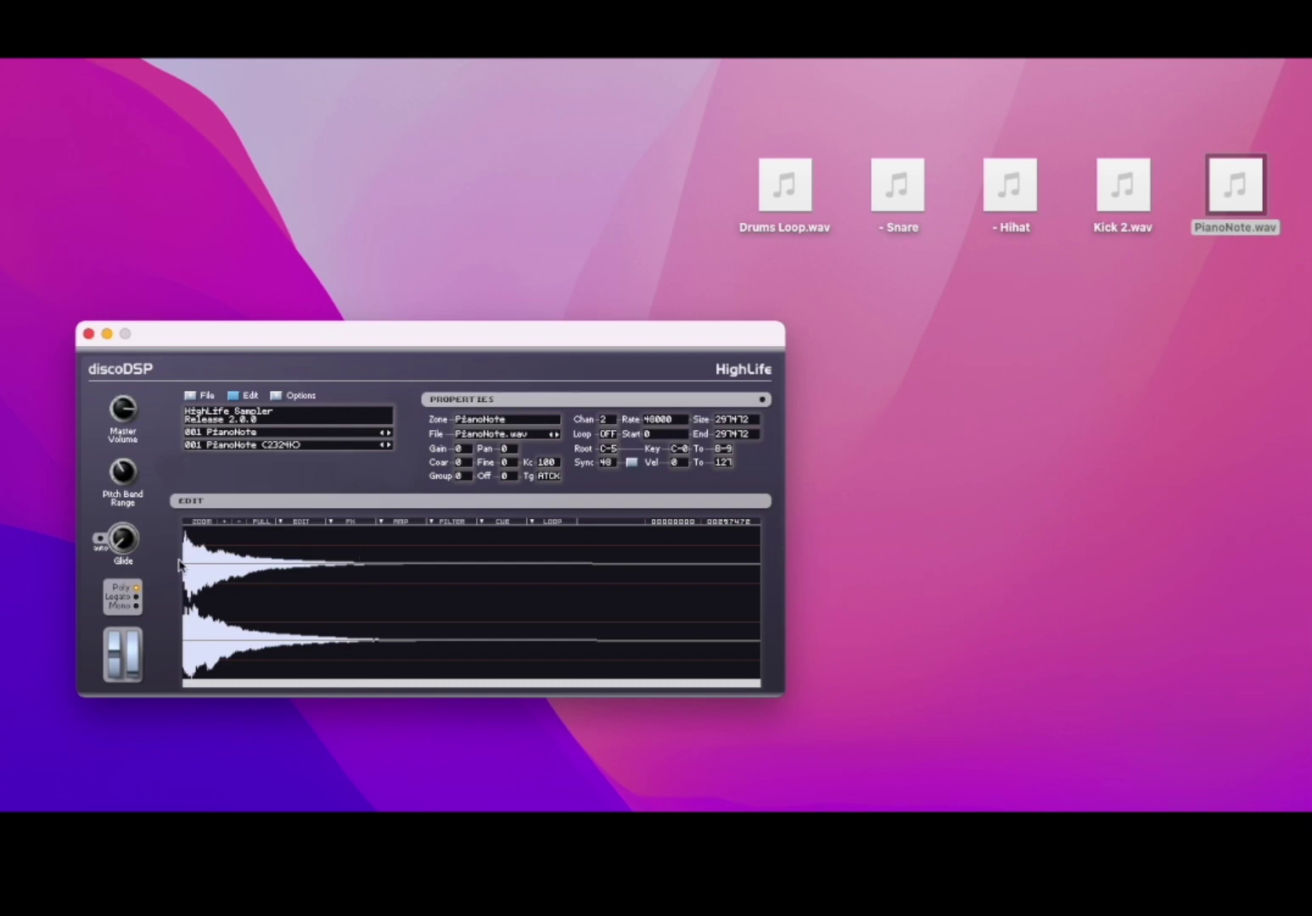
pyautogui.moveTo(185, 548); pyautogui.dragTo(380, 568)
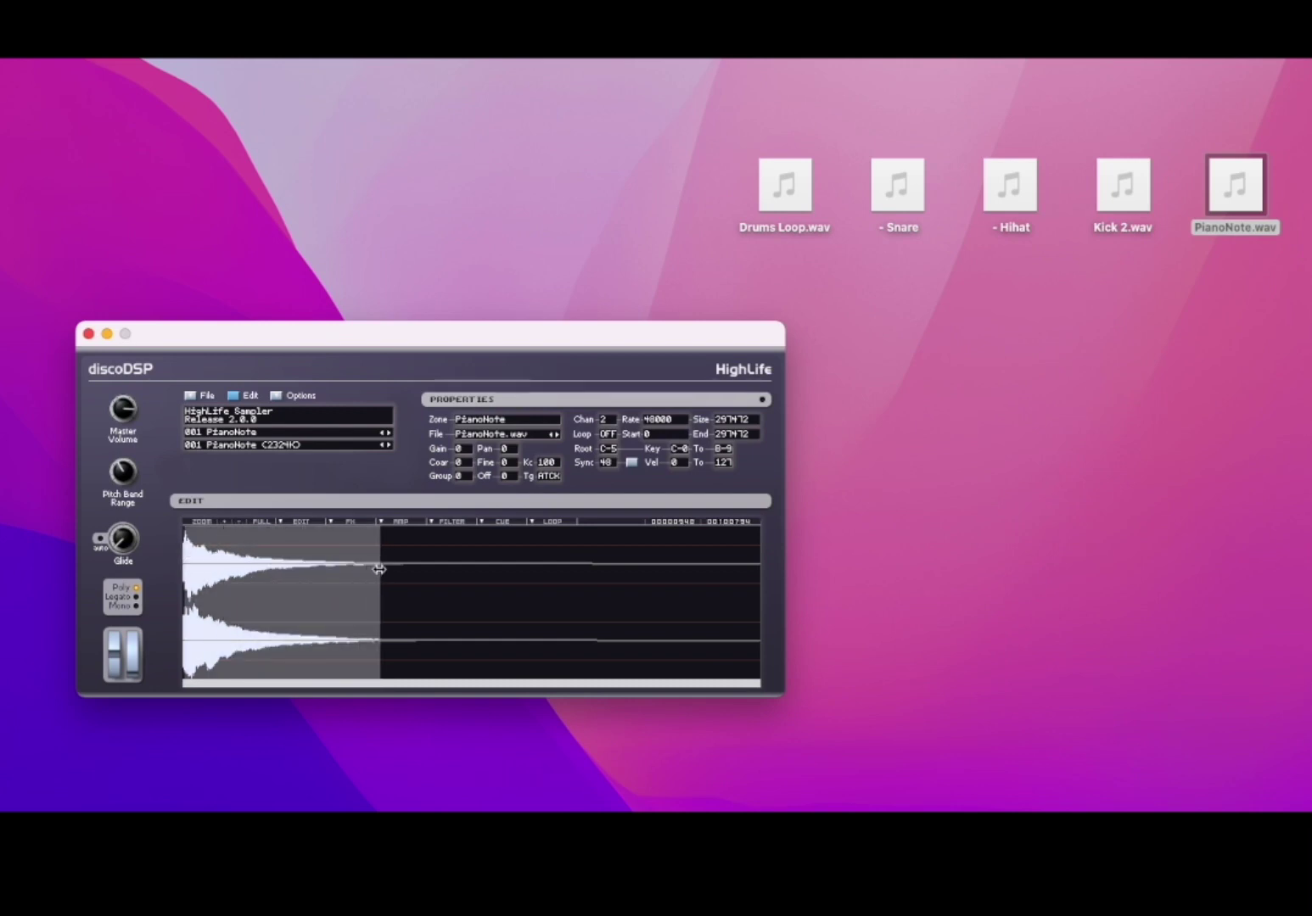
pyautogui.click(299, 527)
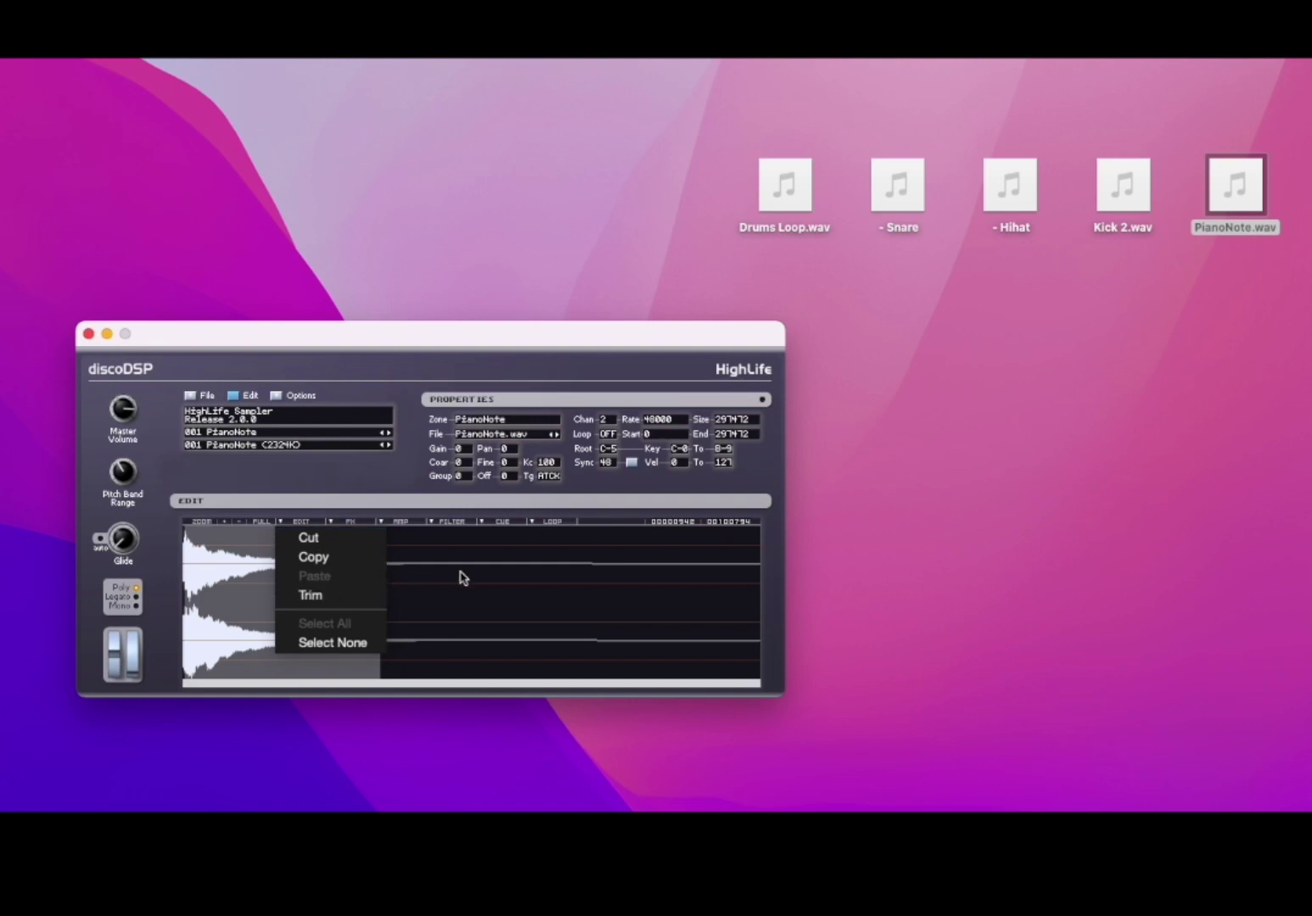
pyautogui.click(222, 585)
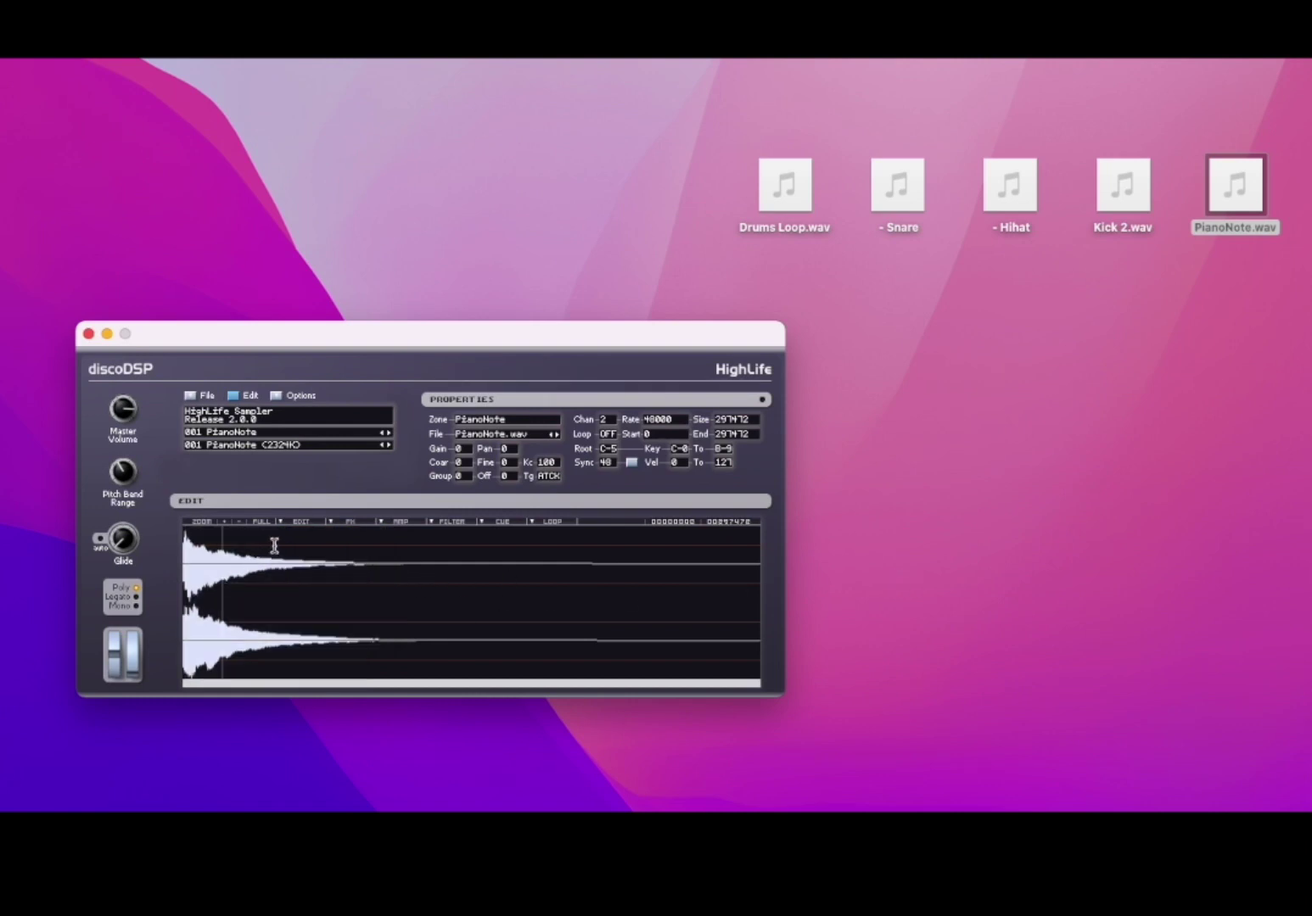
# Step: Reverse the piano sample, then reverse it back to normal direction
pyautogui.click(345, 524)
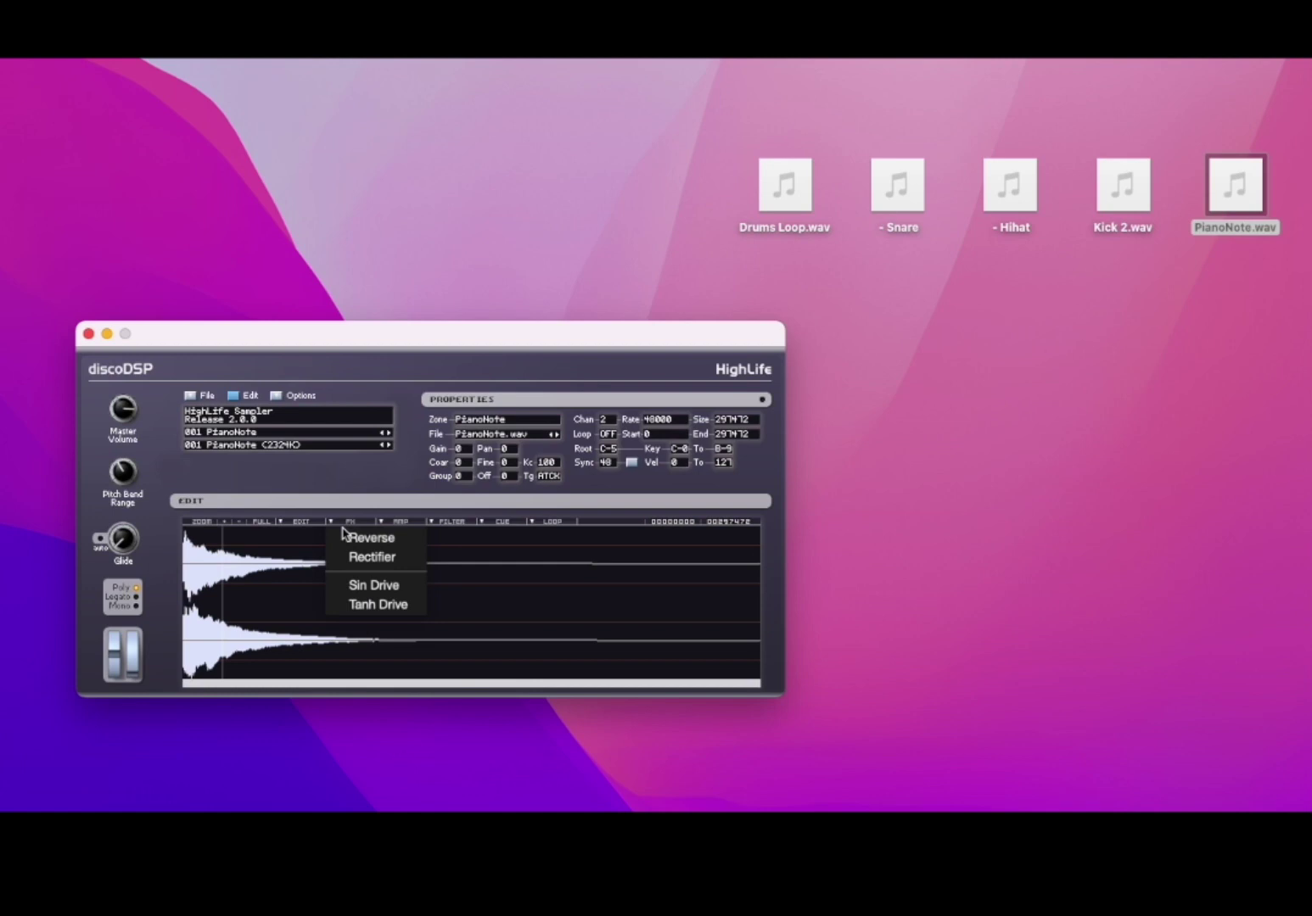
pyautogui.click(361, 538)
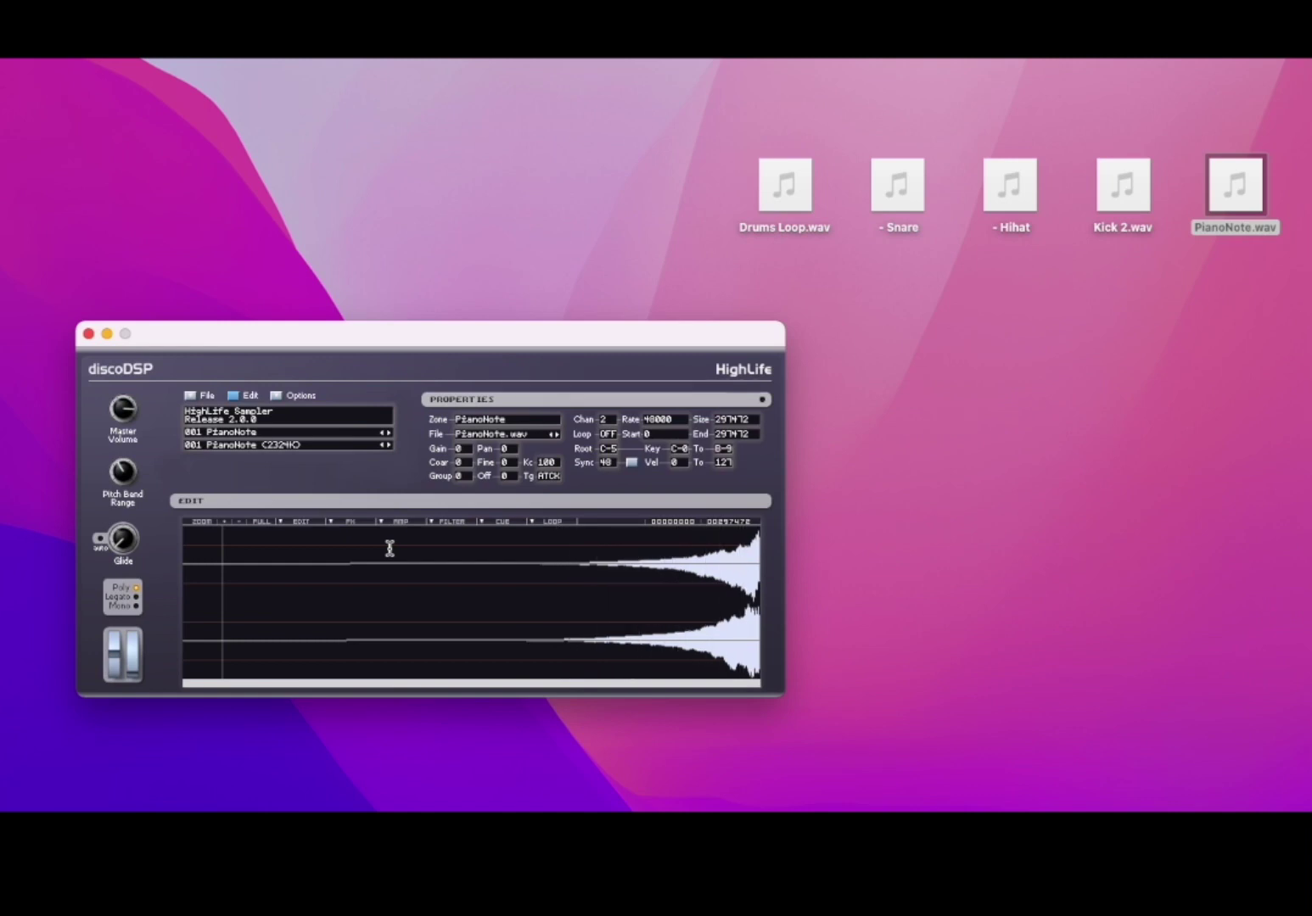
pyautogui.click(352, 521)
pyautogui.click(358, 534)
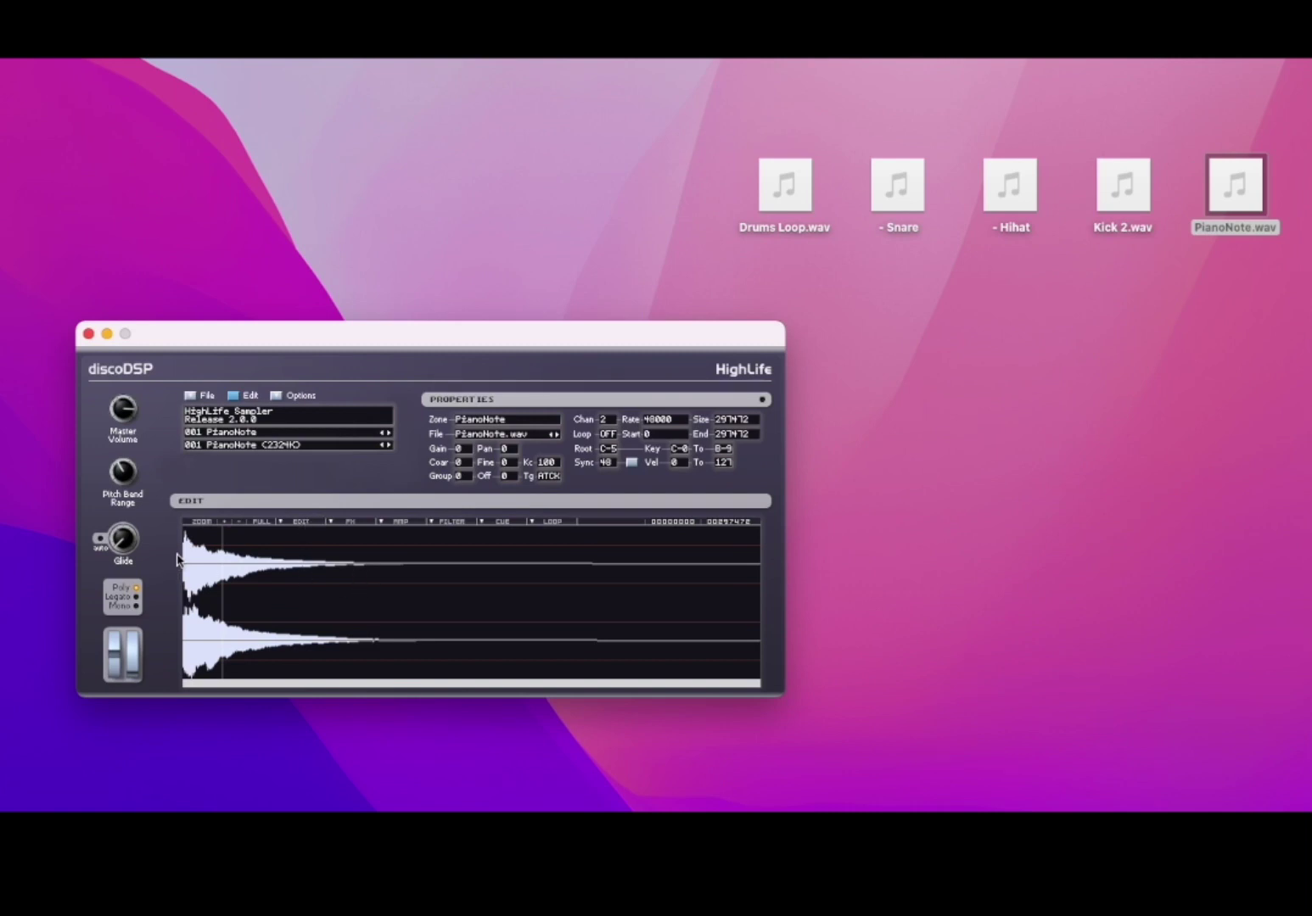
# Step: Select the sample from its start to the cut point and trim it to 209595 samples
pyautogui.moveTo(184, 553); pyautogui.dragTo(590, 577)
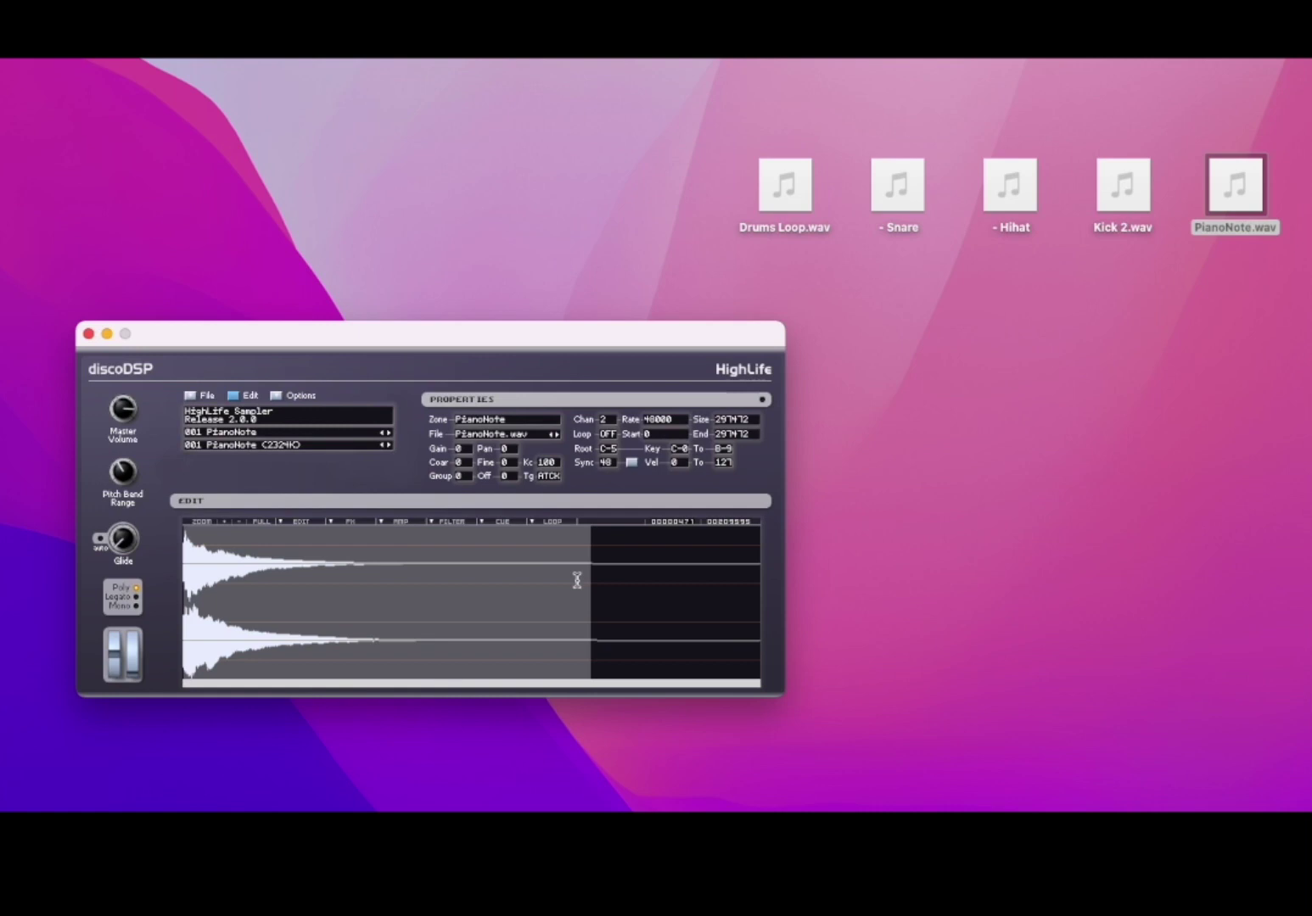
pyautogui.click(311, 527)
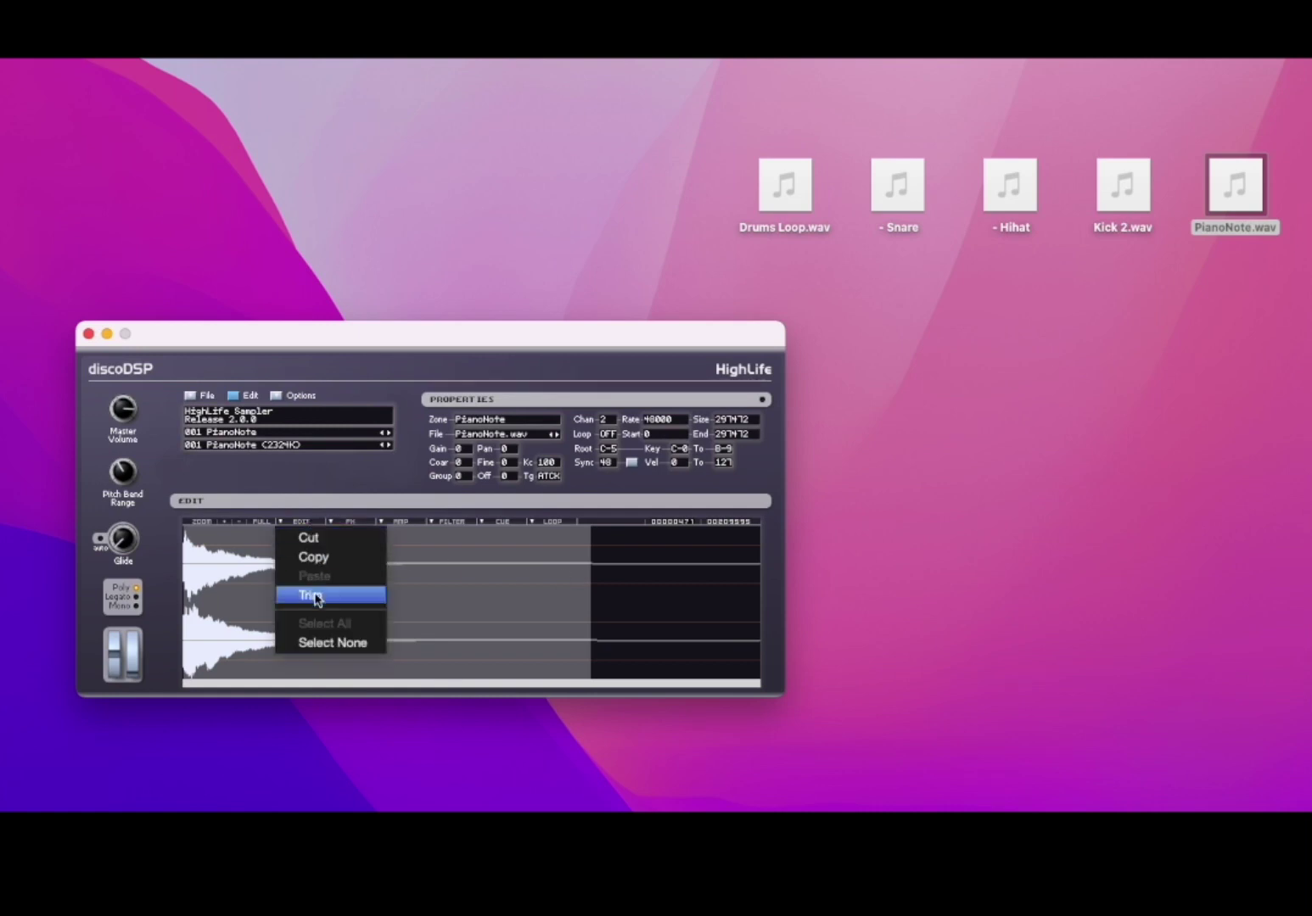
pyautogui.click(316, 596)
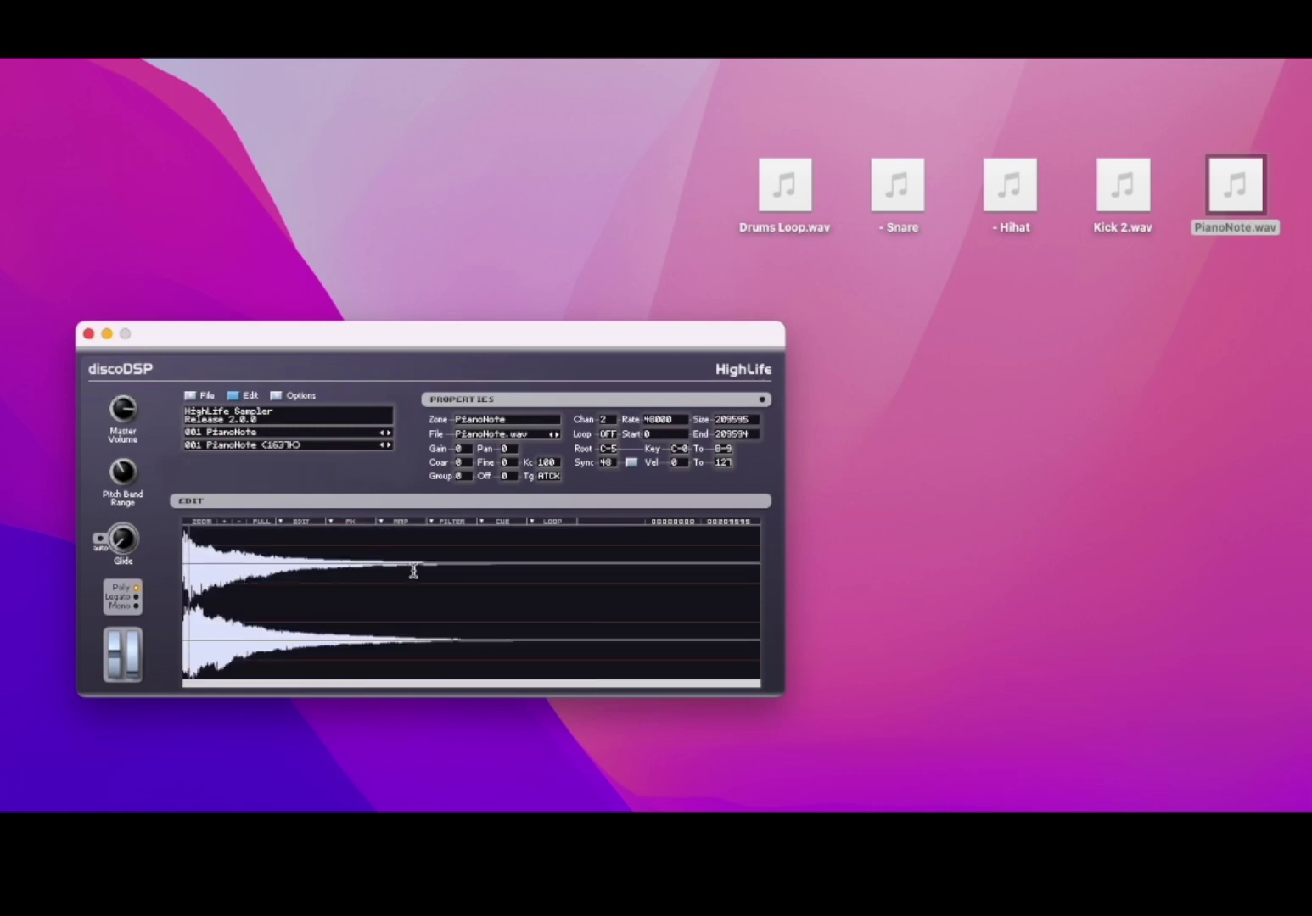
# Step: Reverse the trimmed sample and back, then apply rectification to it
pyautogui.click(395, 521)
pyautogui.click(363, 522)
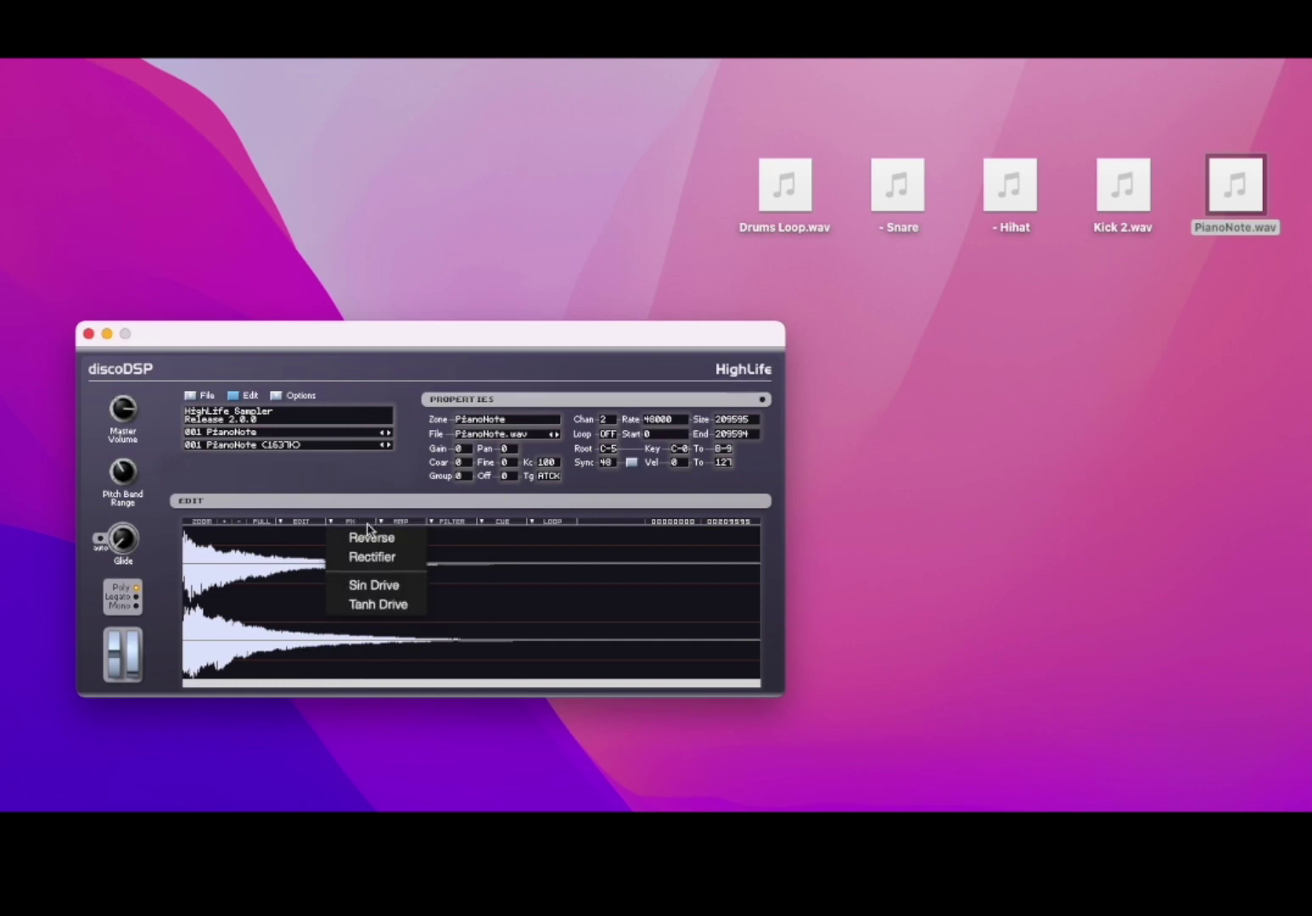
pyautogui.click(367, 537)
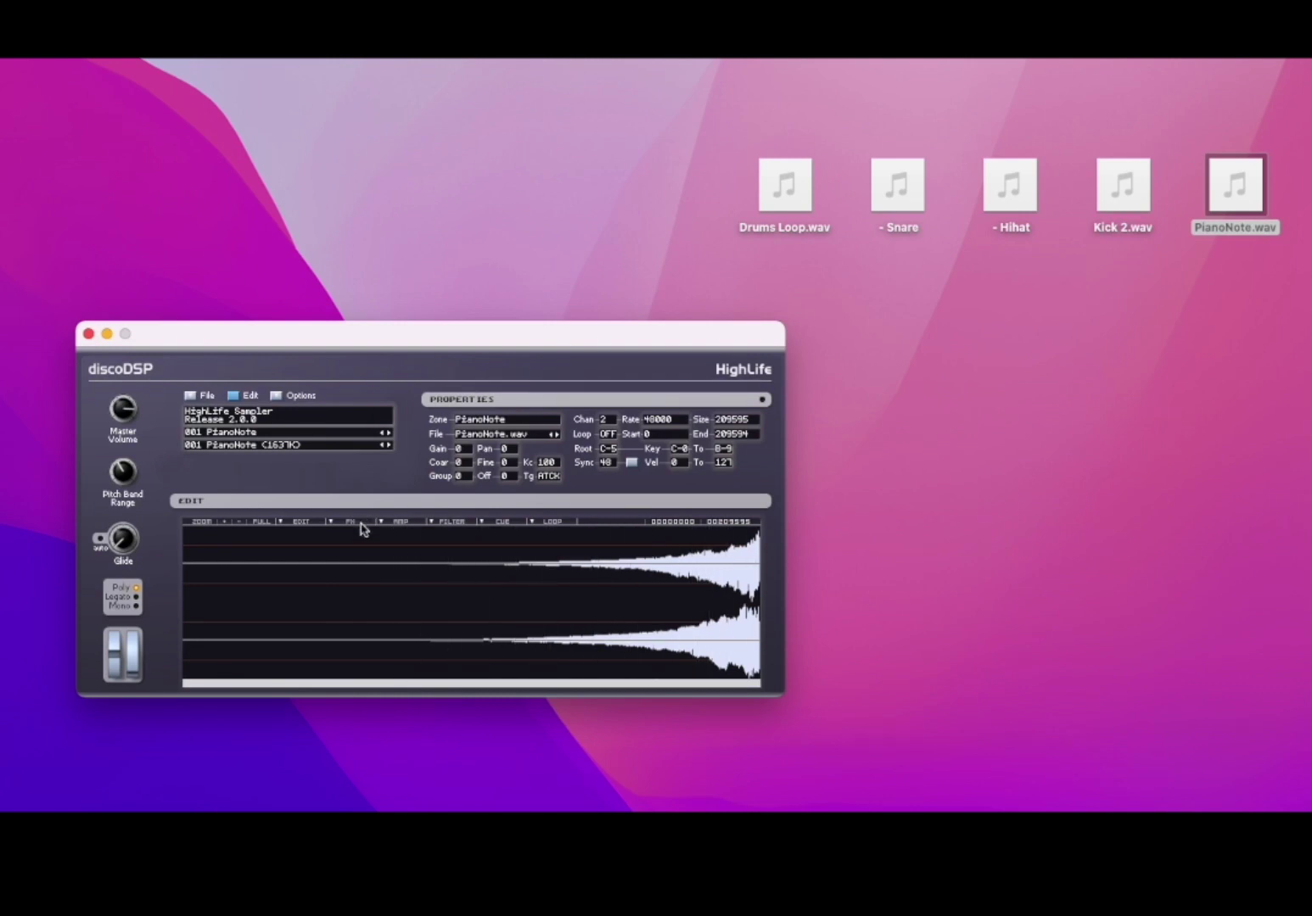
pyautogui.click(365, 522)
pyautogui.click(363, 538)
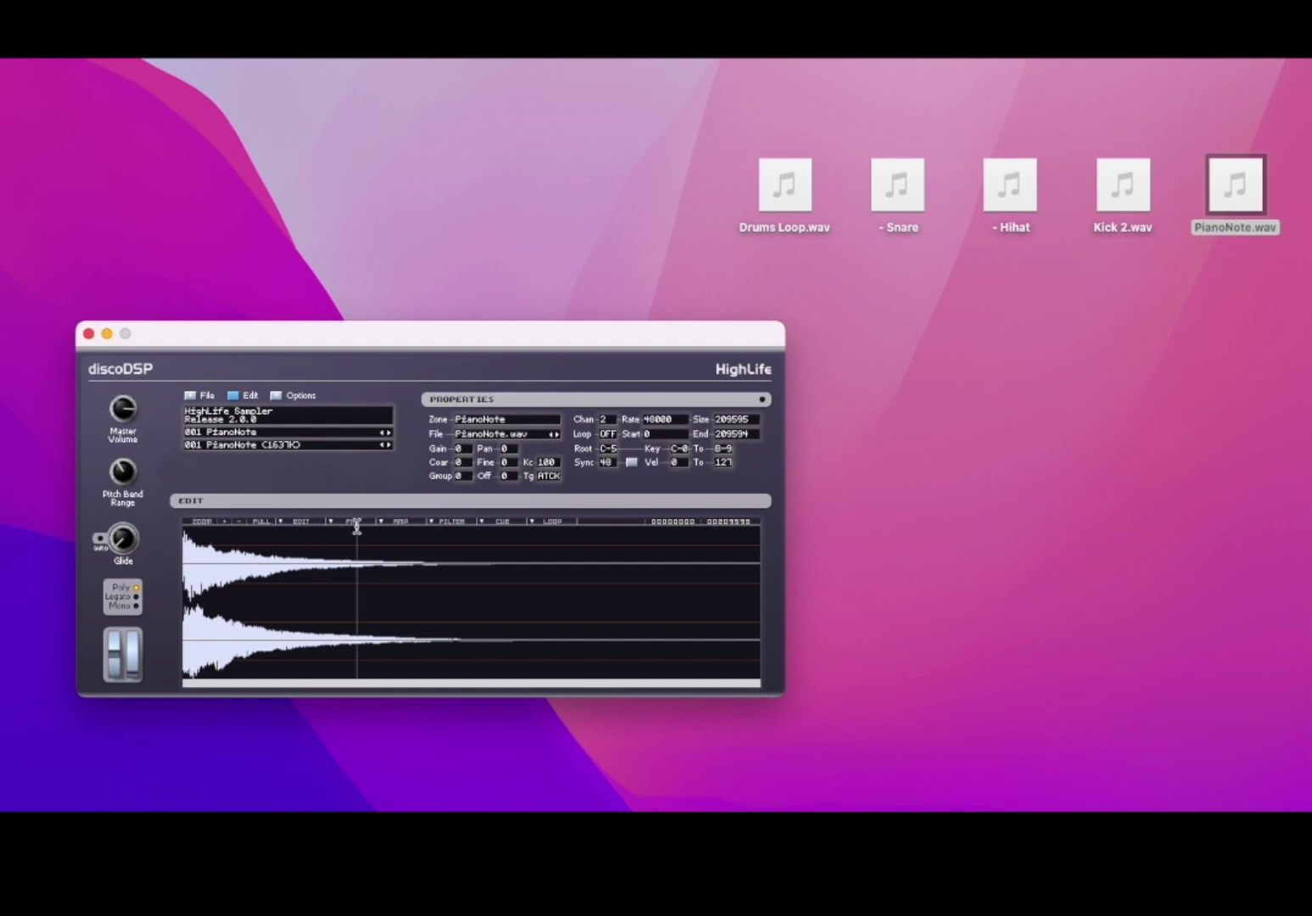
pyautogui.click(358, 522)
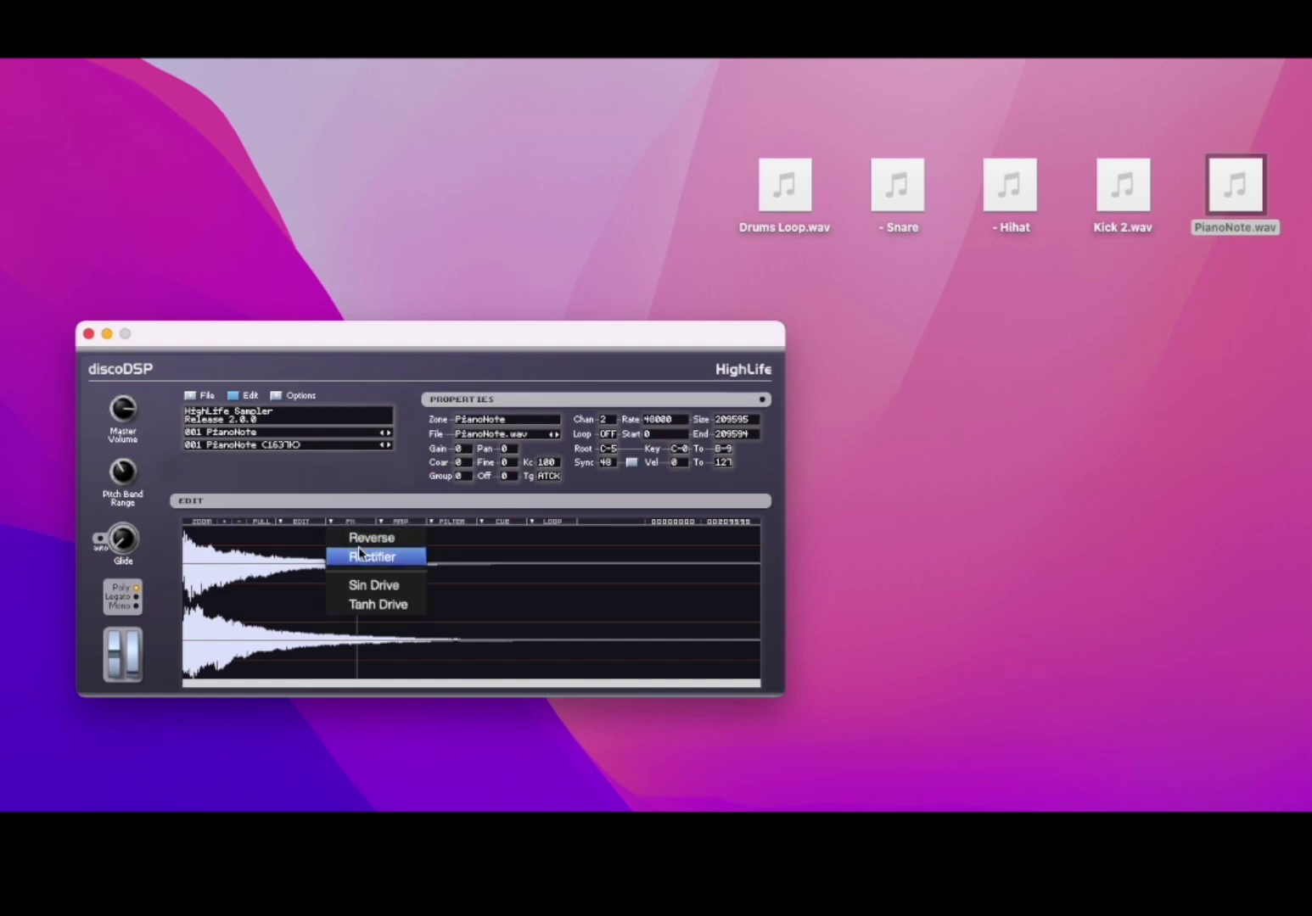
pyautogui.click(358, 548)
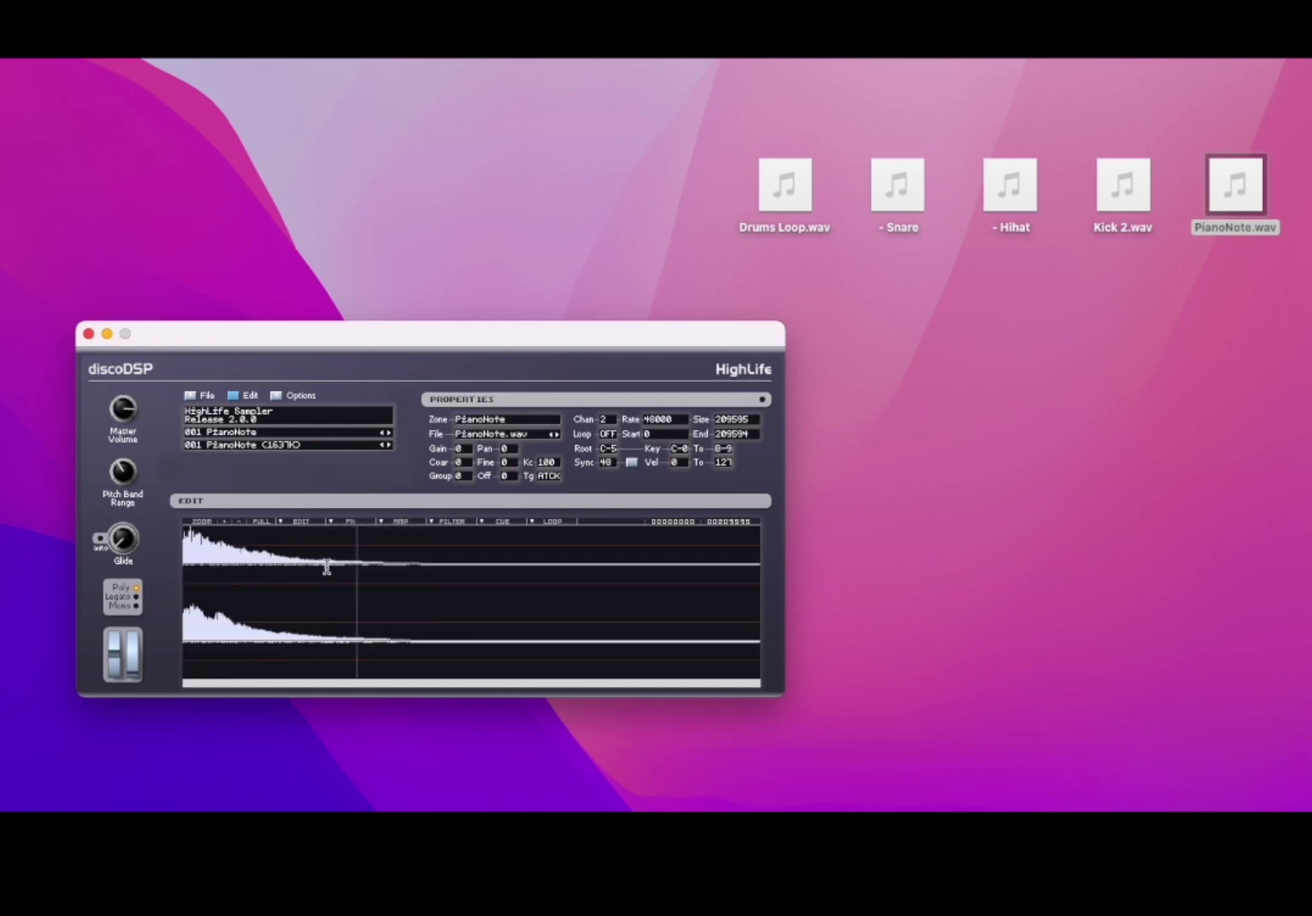
# Step: Normalize the sample, fade out its tail, fade it in, and return to the synth panels
pyautogui.click(348, 522)
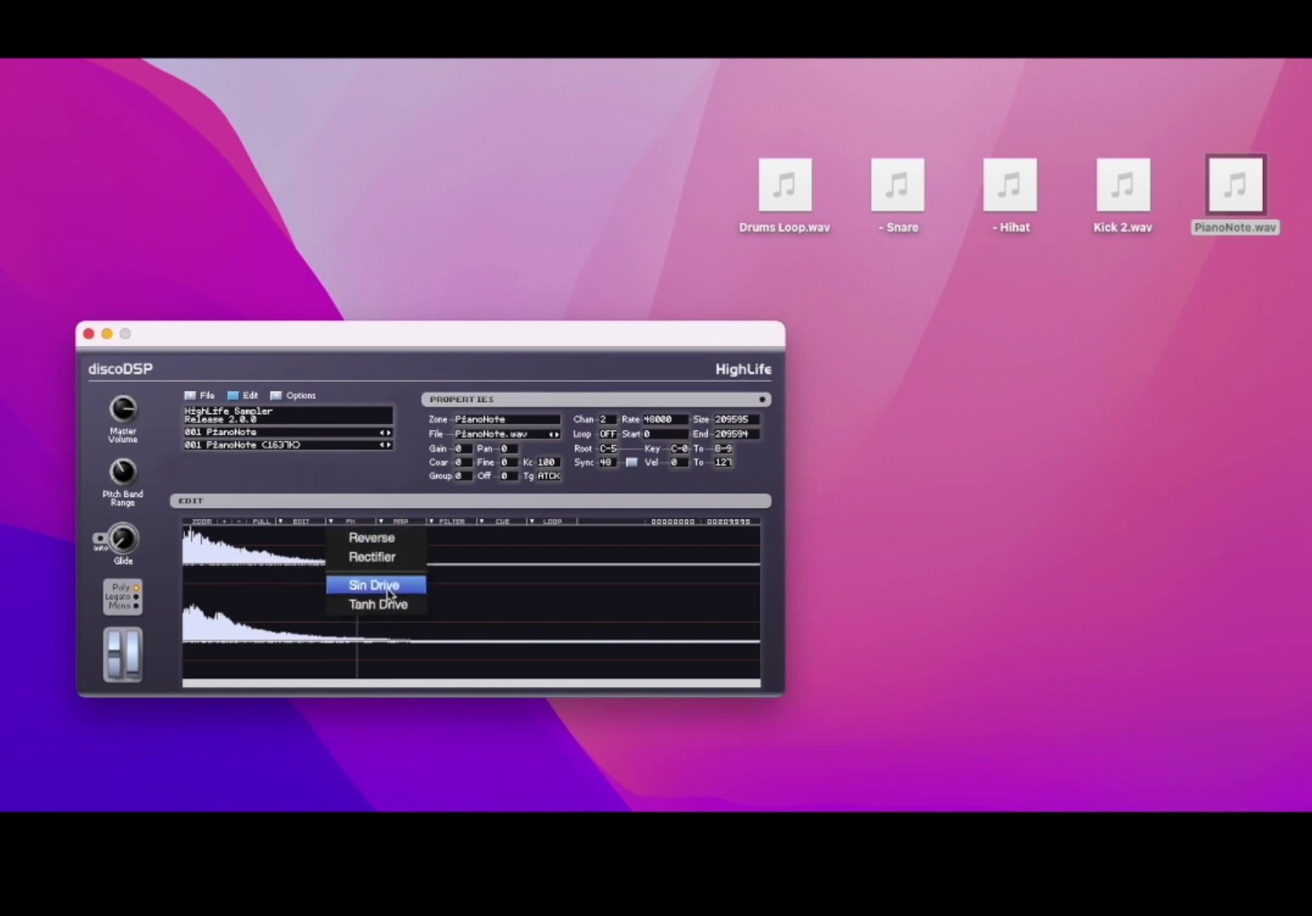
pyautogui.click(408, 522)
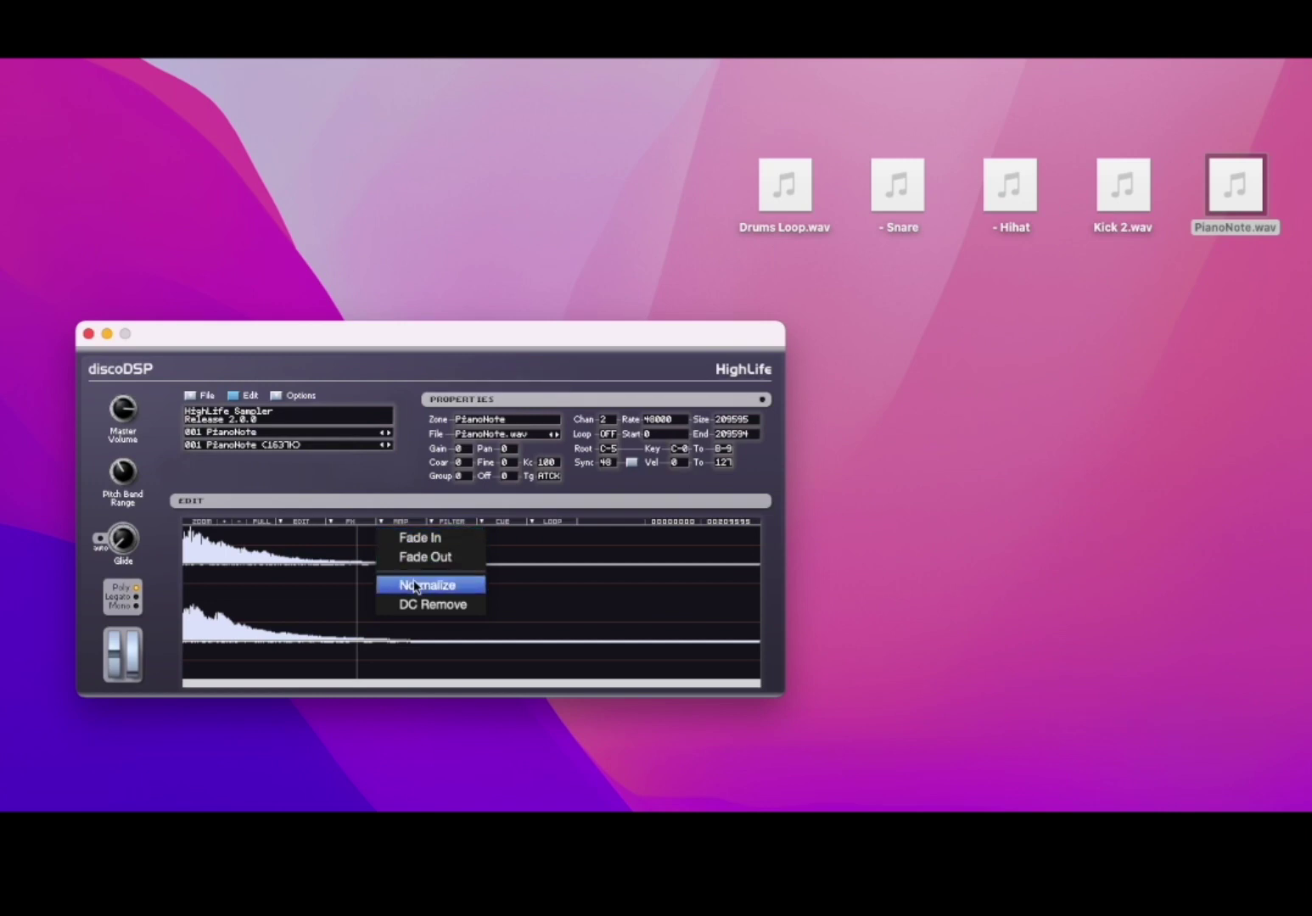
pyautogui.click(397, 585)
pyautogui.click(408, 525)
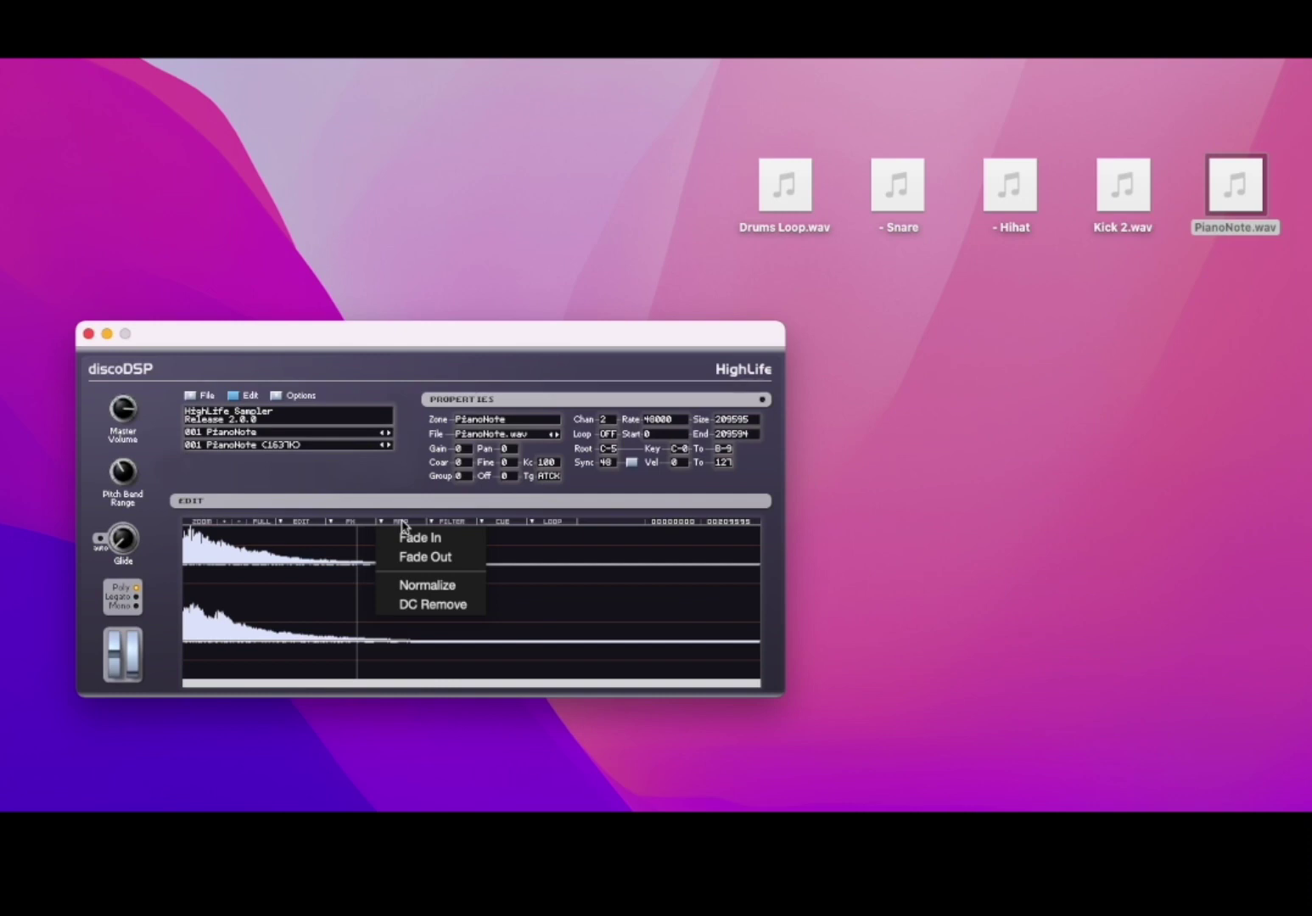
pyautogui.click(415, 556)
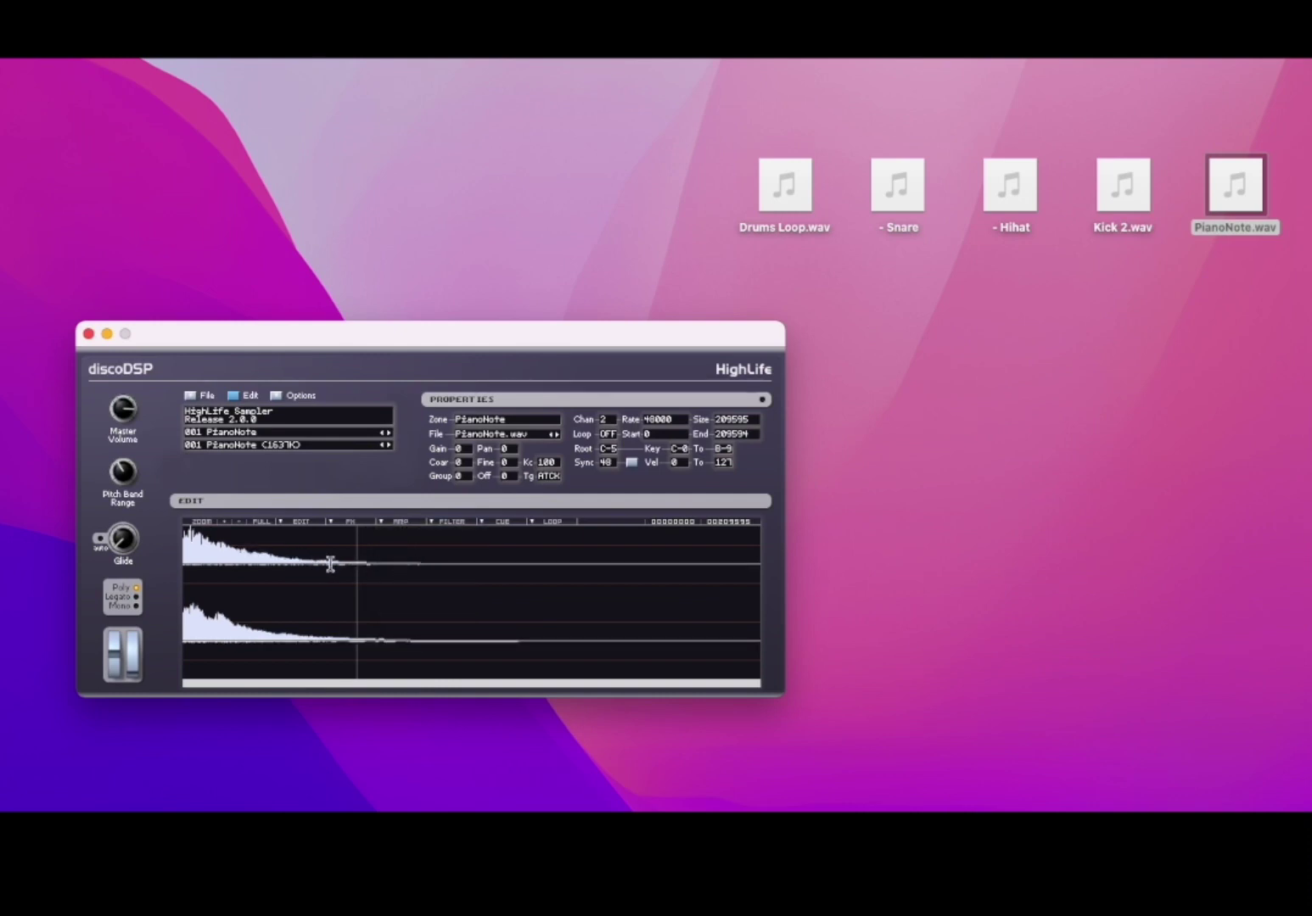
pyautogui.click(400, 522)
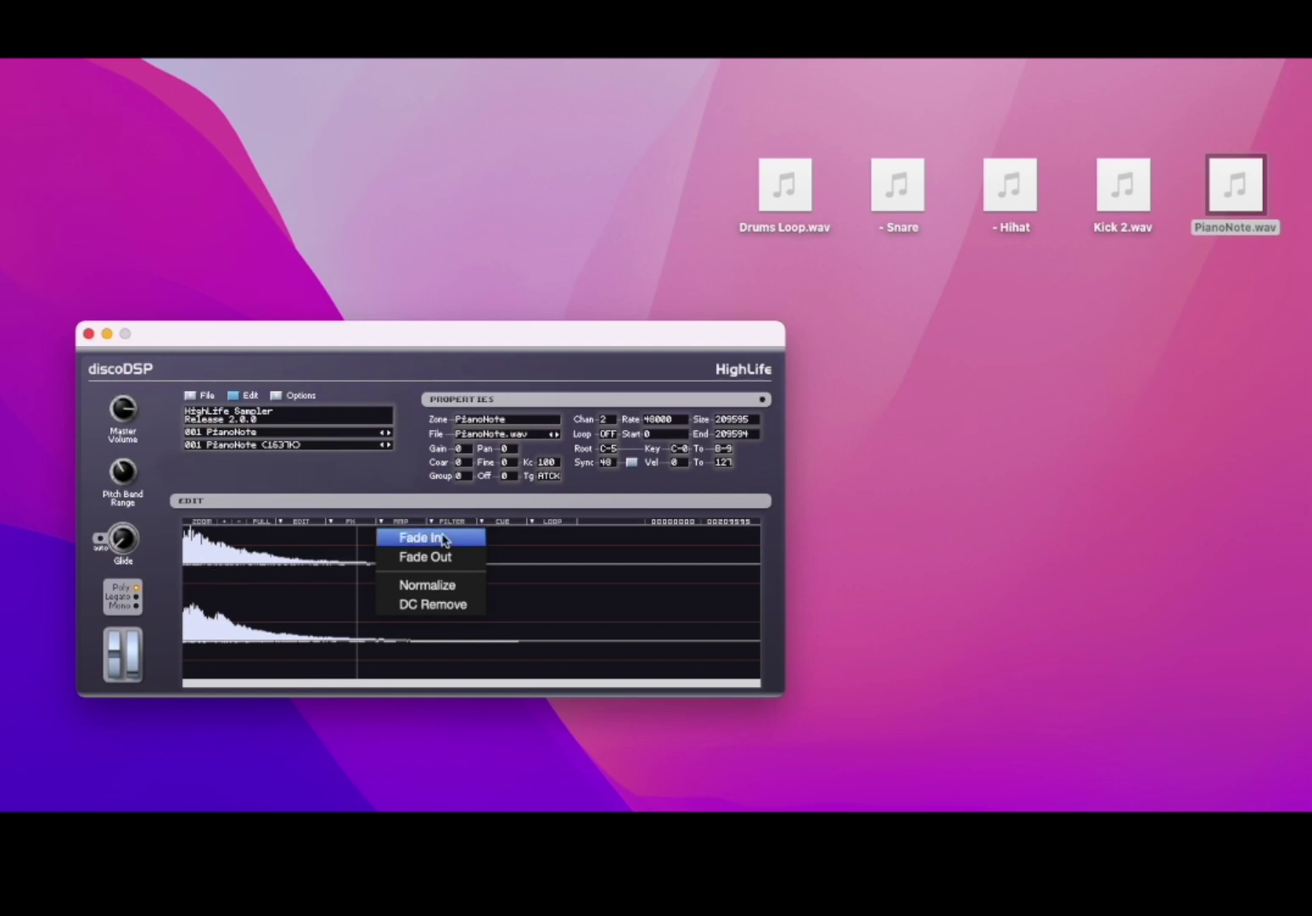
pyautogui.click(441, 539)
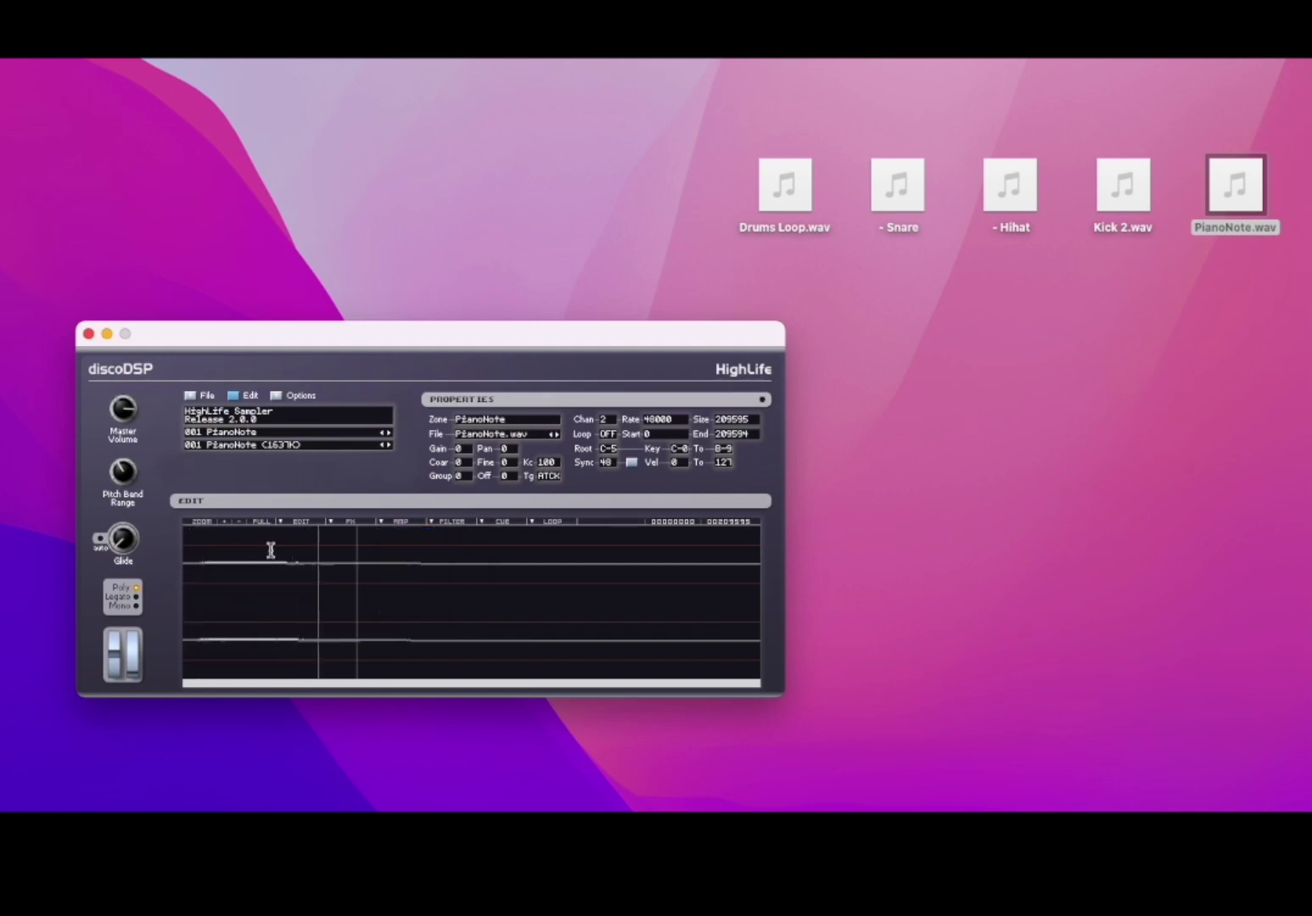
pyautogui.click(239, 399)
# Step: Replace the zone's sample with PianoNote.wav and normalize it with AMP > Normalize
pyautogui.moveTo(1224, 218); pyautogui.dragTo(441, 543)
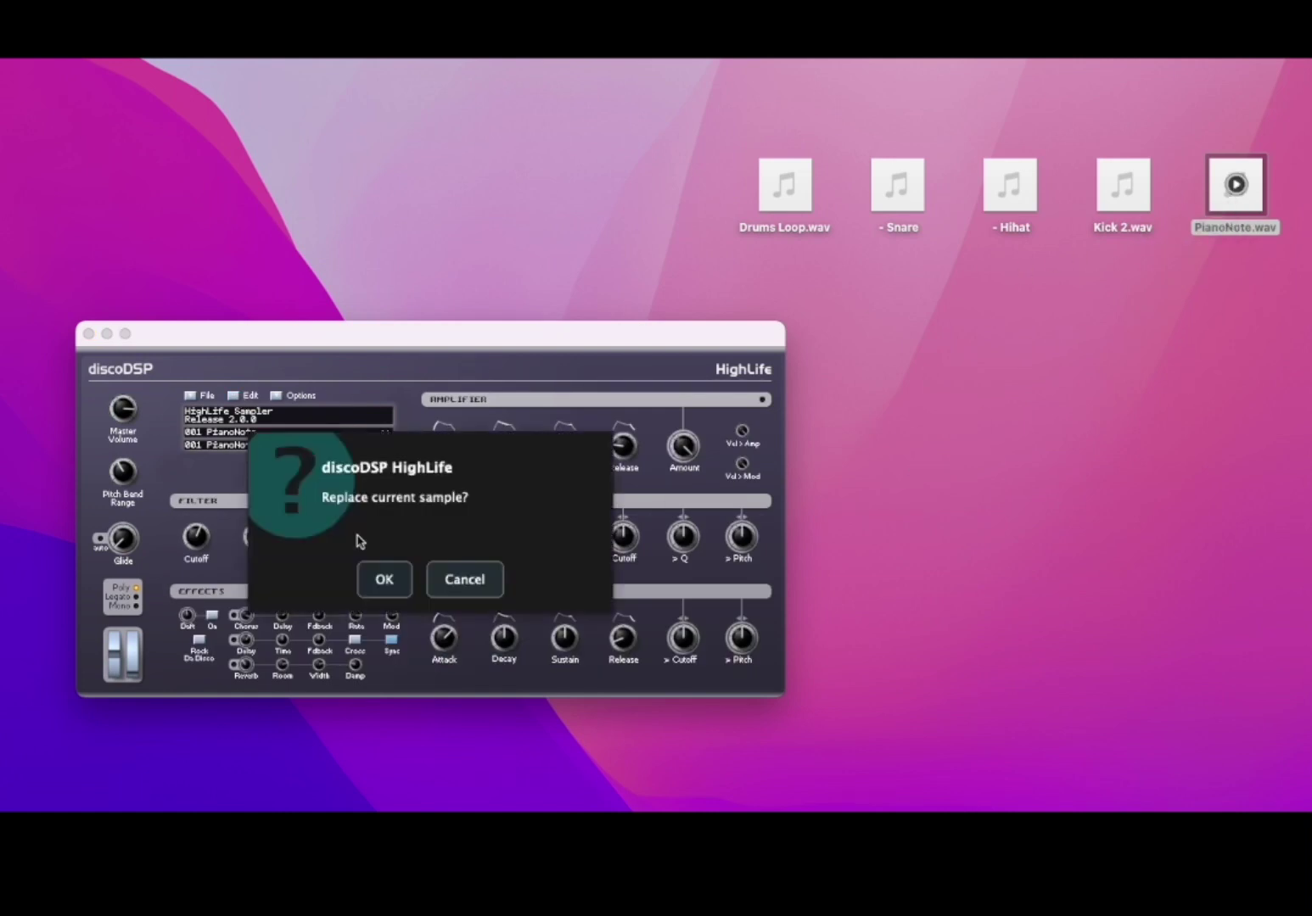
pyautogui.click(402, 576)
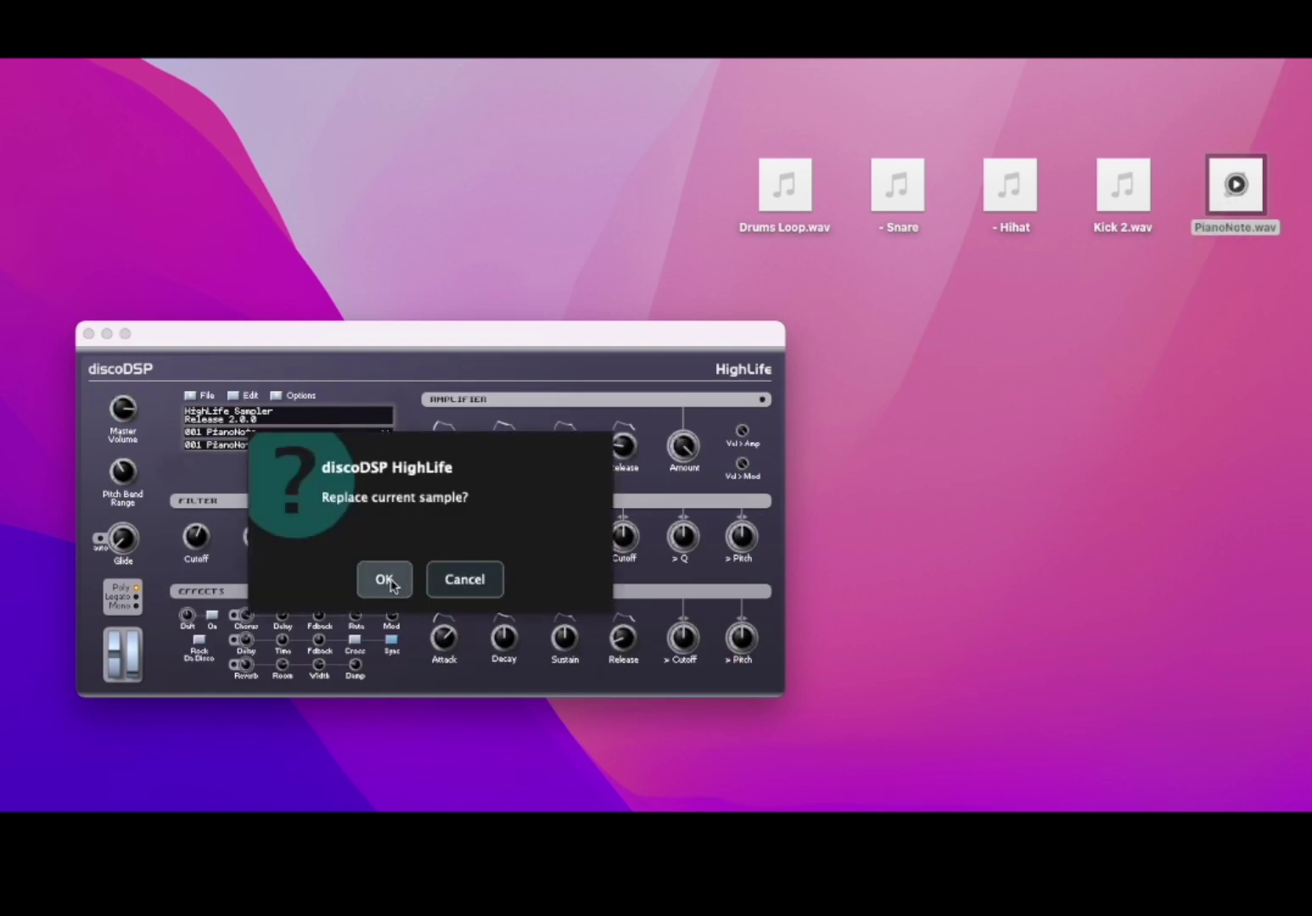
pyautogui.click(233, 396)
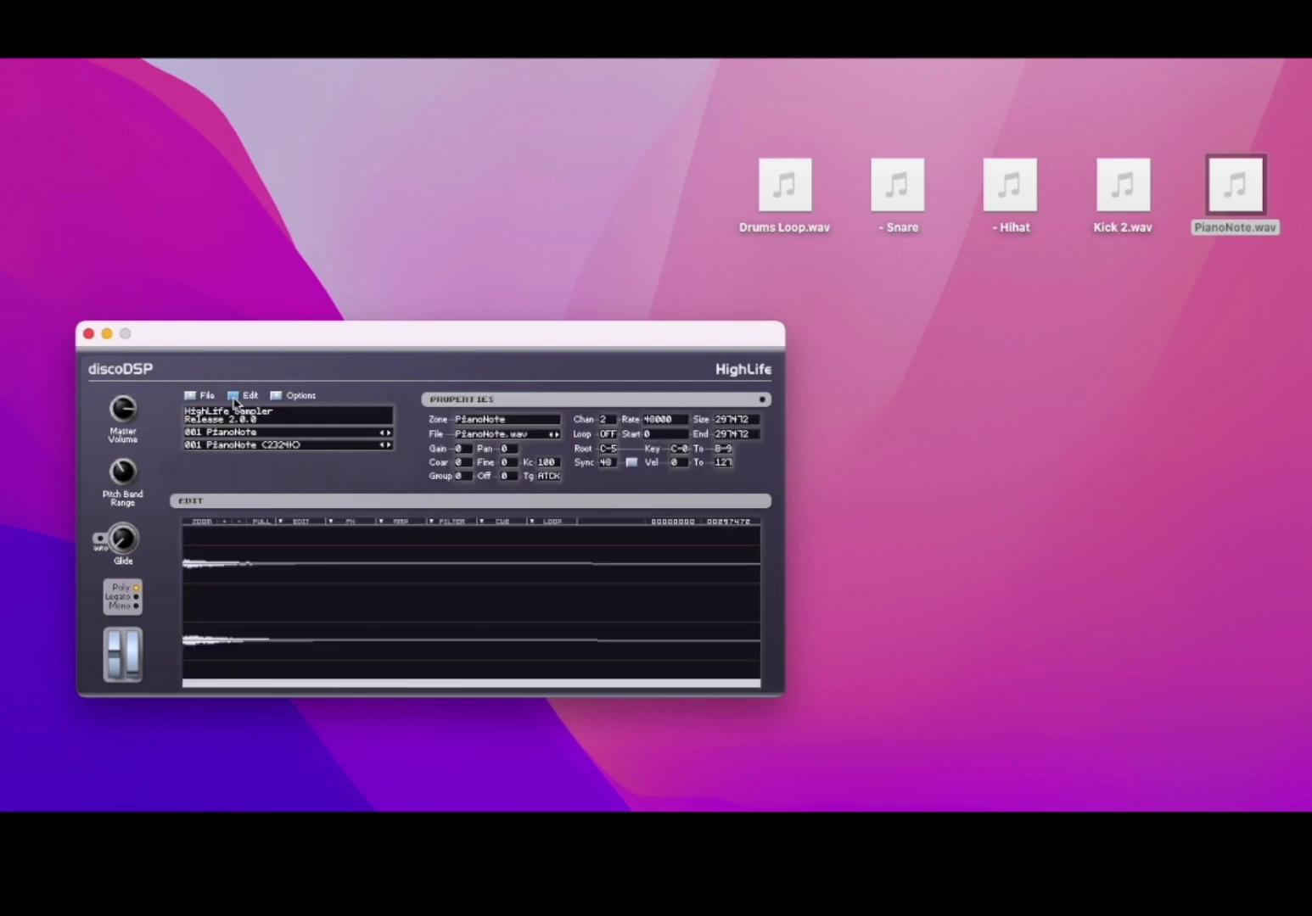
pyautogui.click(392, 523)
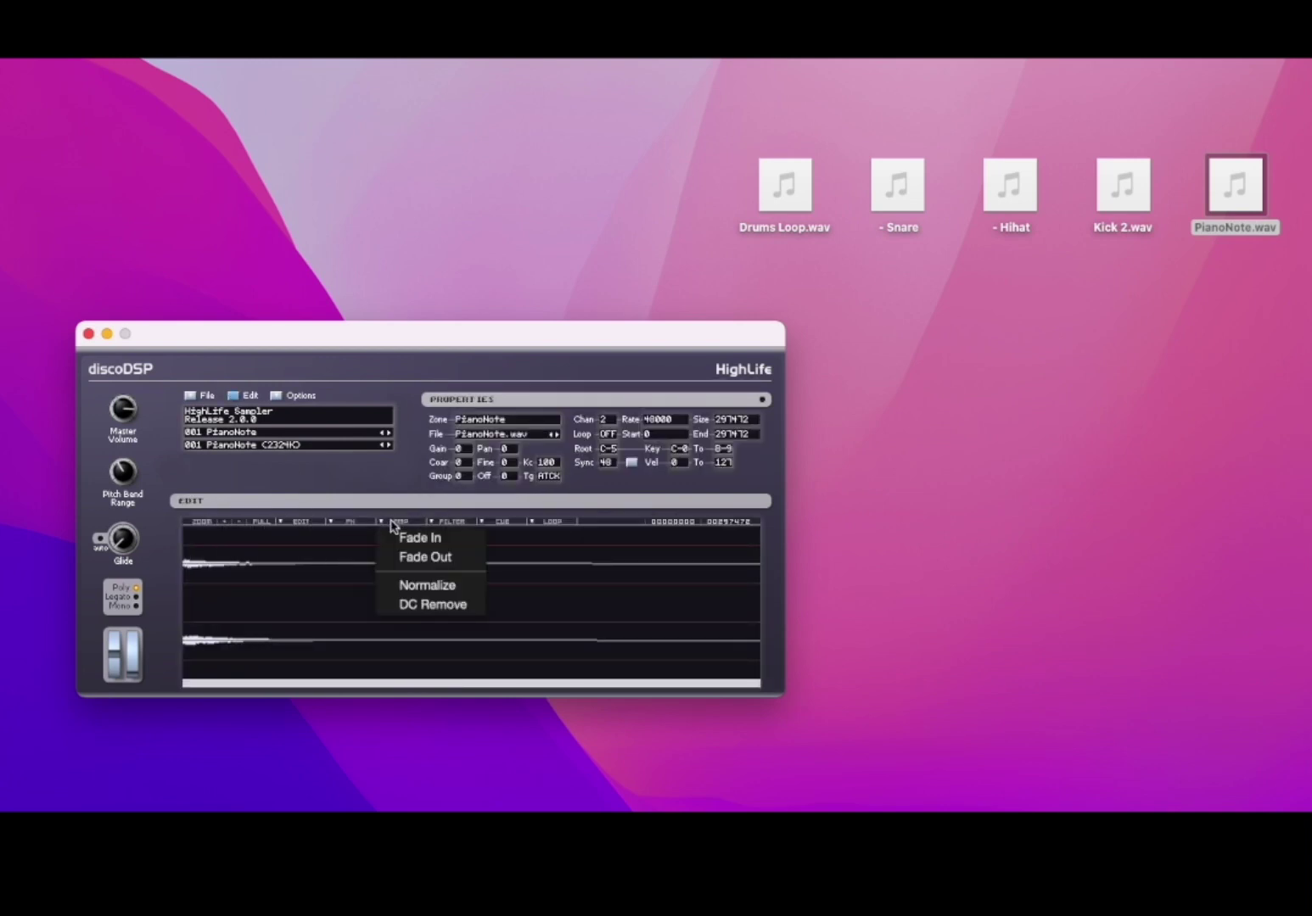
pyautogui.click(410, 584)
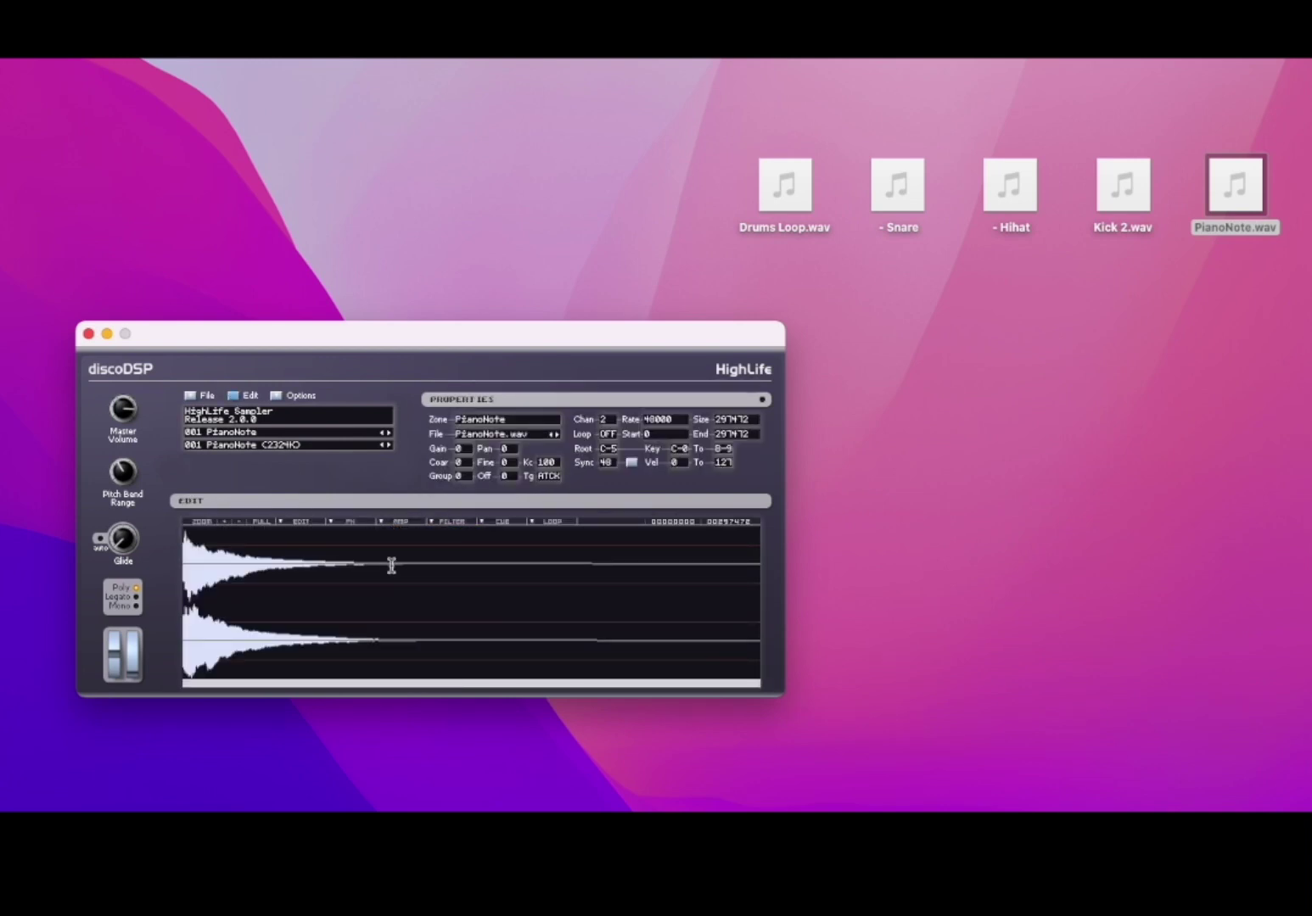
pyautogui.click(499, 522)
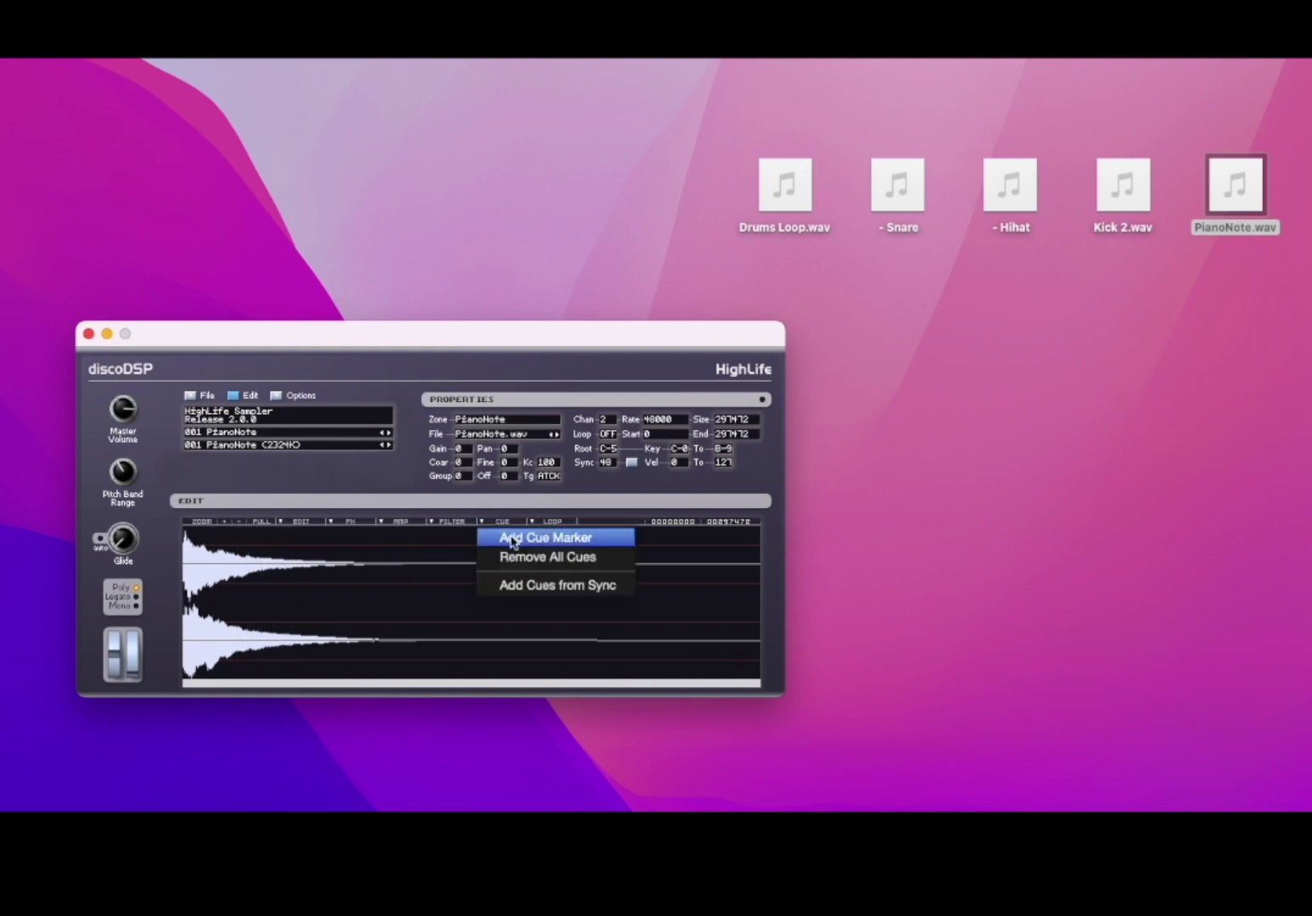
pyautogui.click(511, 540)
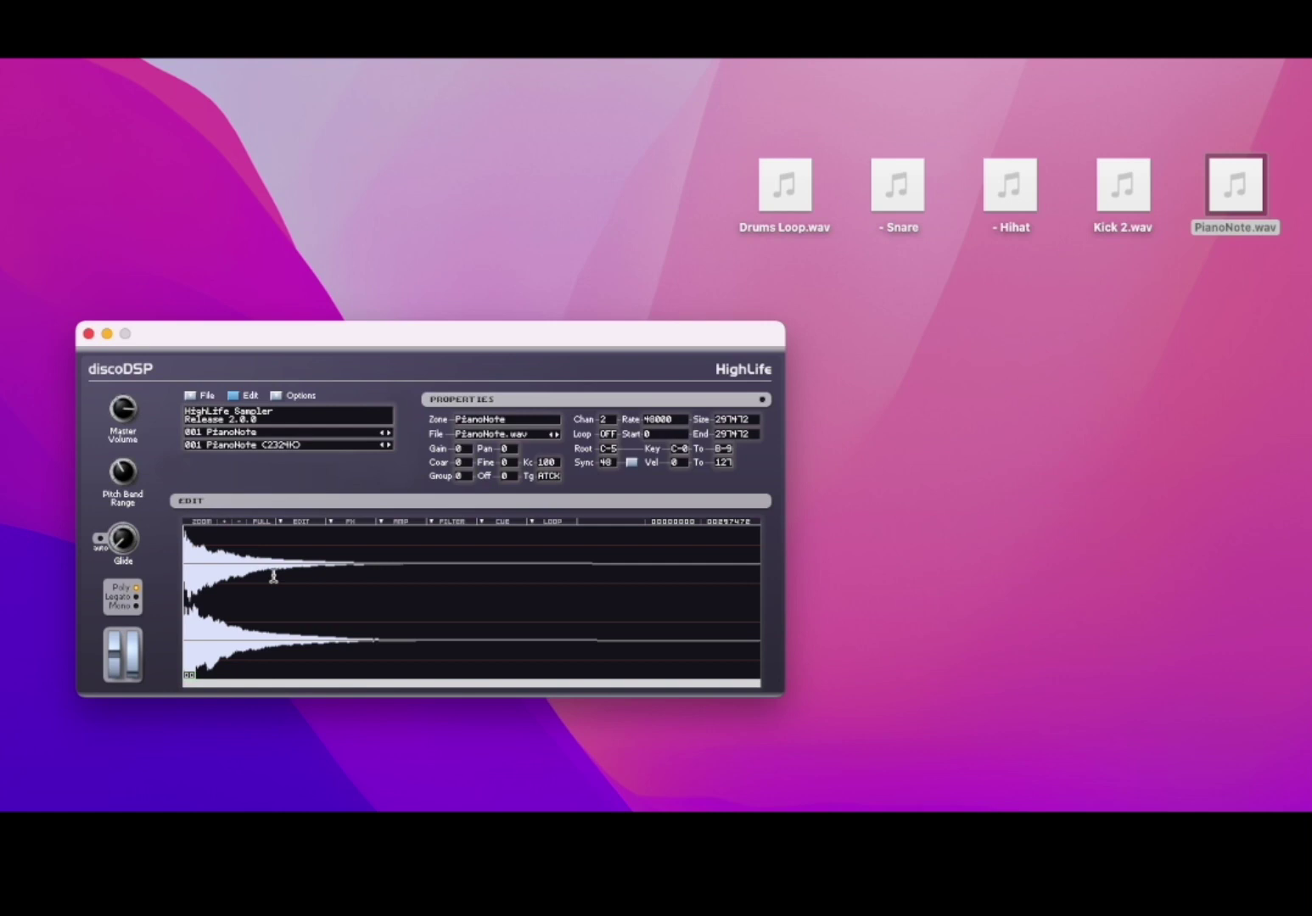
pyautogui.click(506, 523)
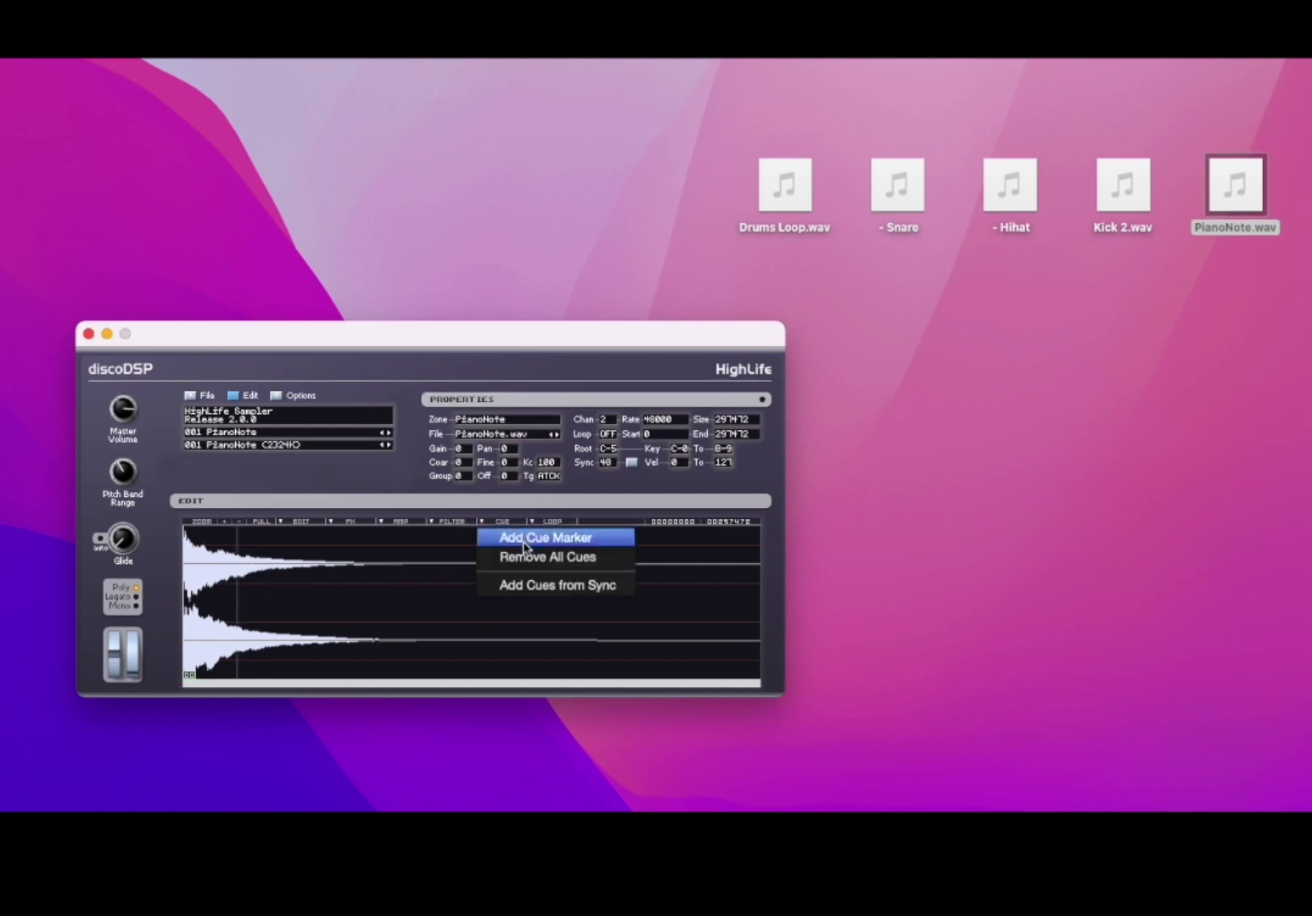
pyautogui.click(521, 541)
pyautogui.click(296, 591)
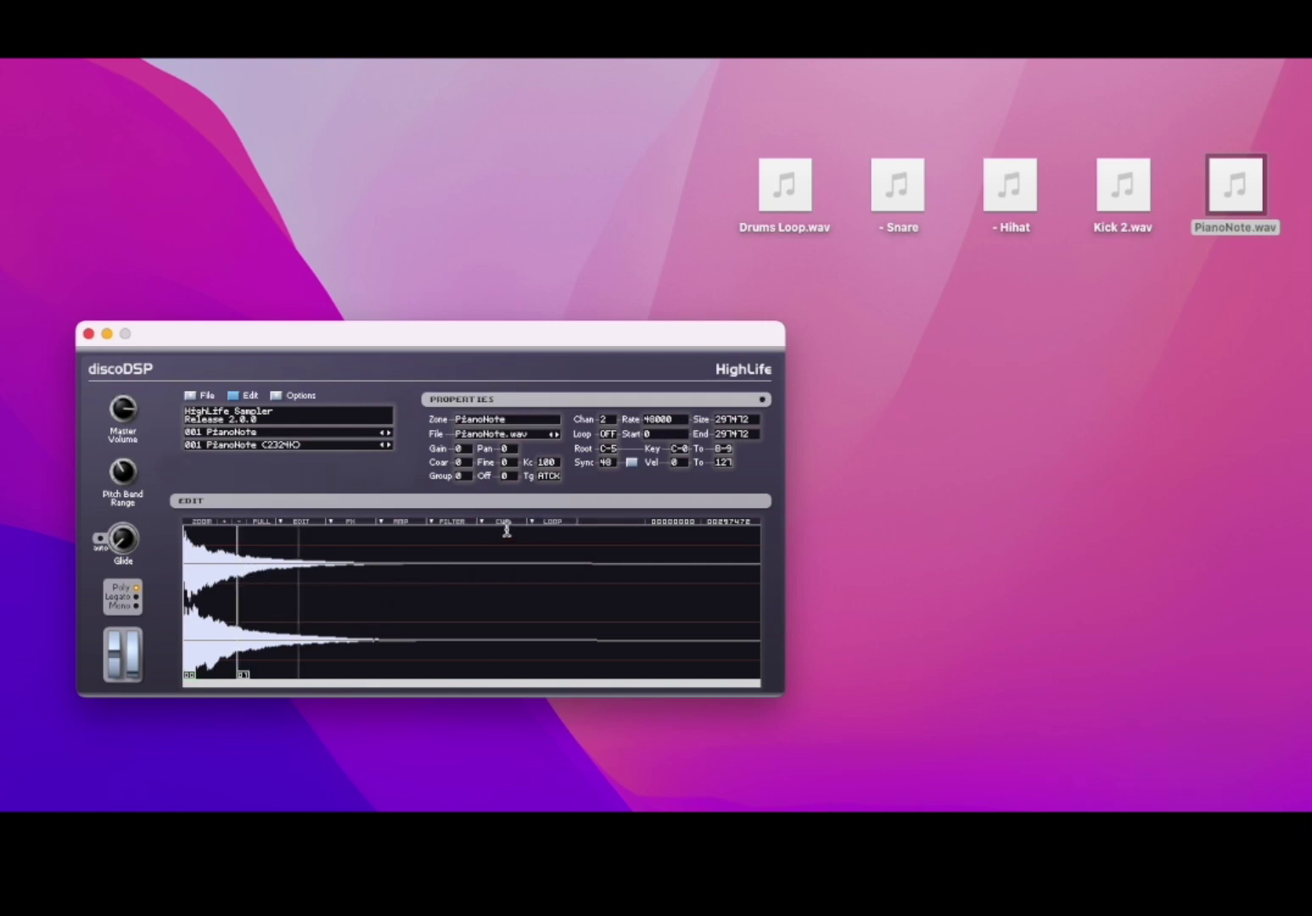
pyautogui.click(506, 523)
pyautogui.click(512, 536)
pyautogui.click(501, 522)
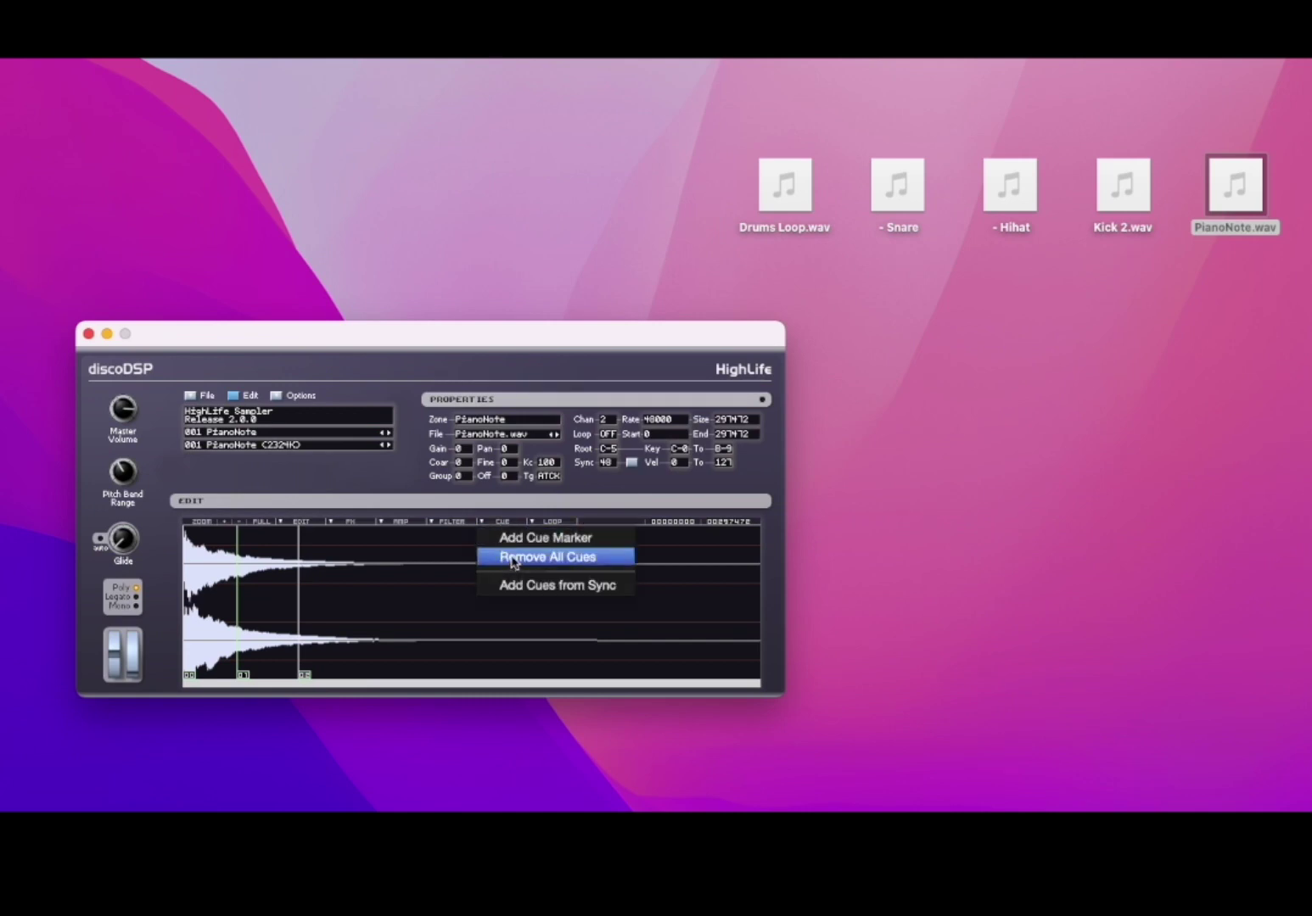
pyautogui.click(512, 557)
pyautogui.click(499, 521)
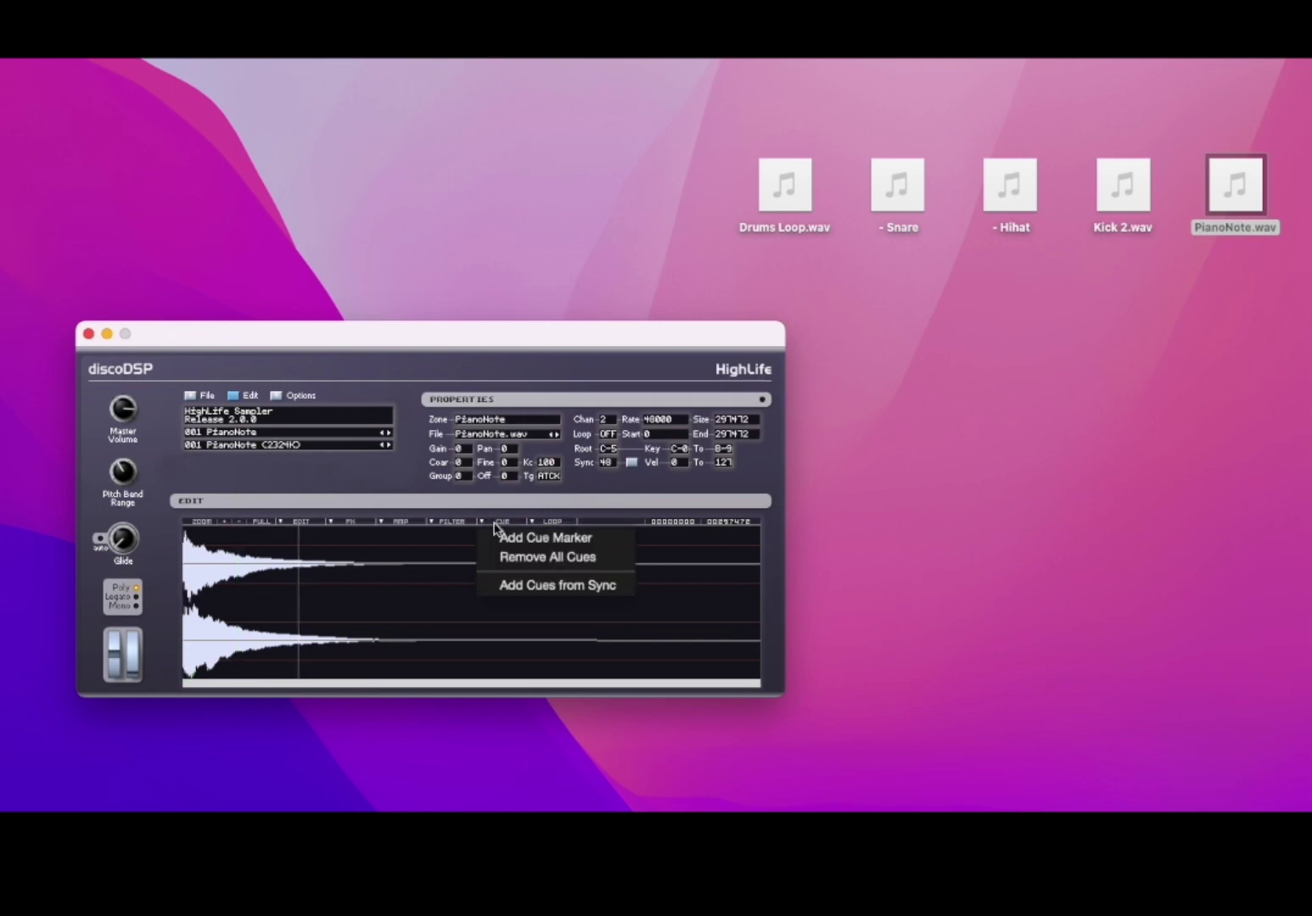
pyautogui.click(497, 584)
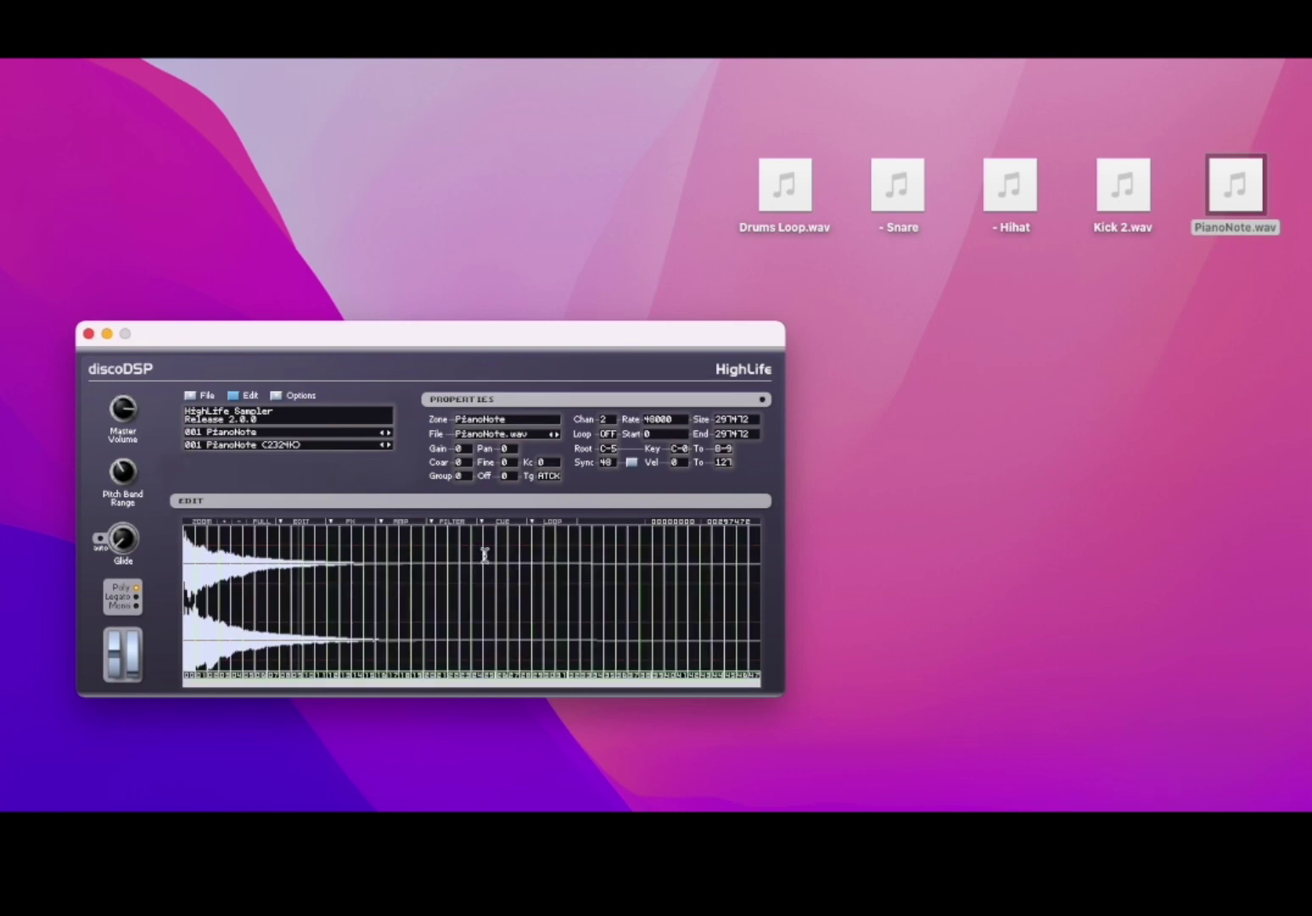
pyautogui.click(498, 521)
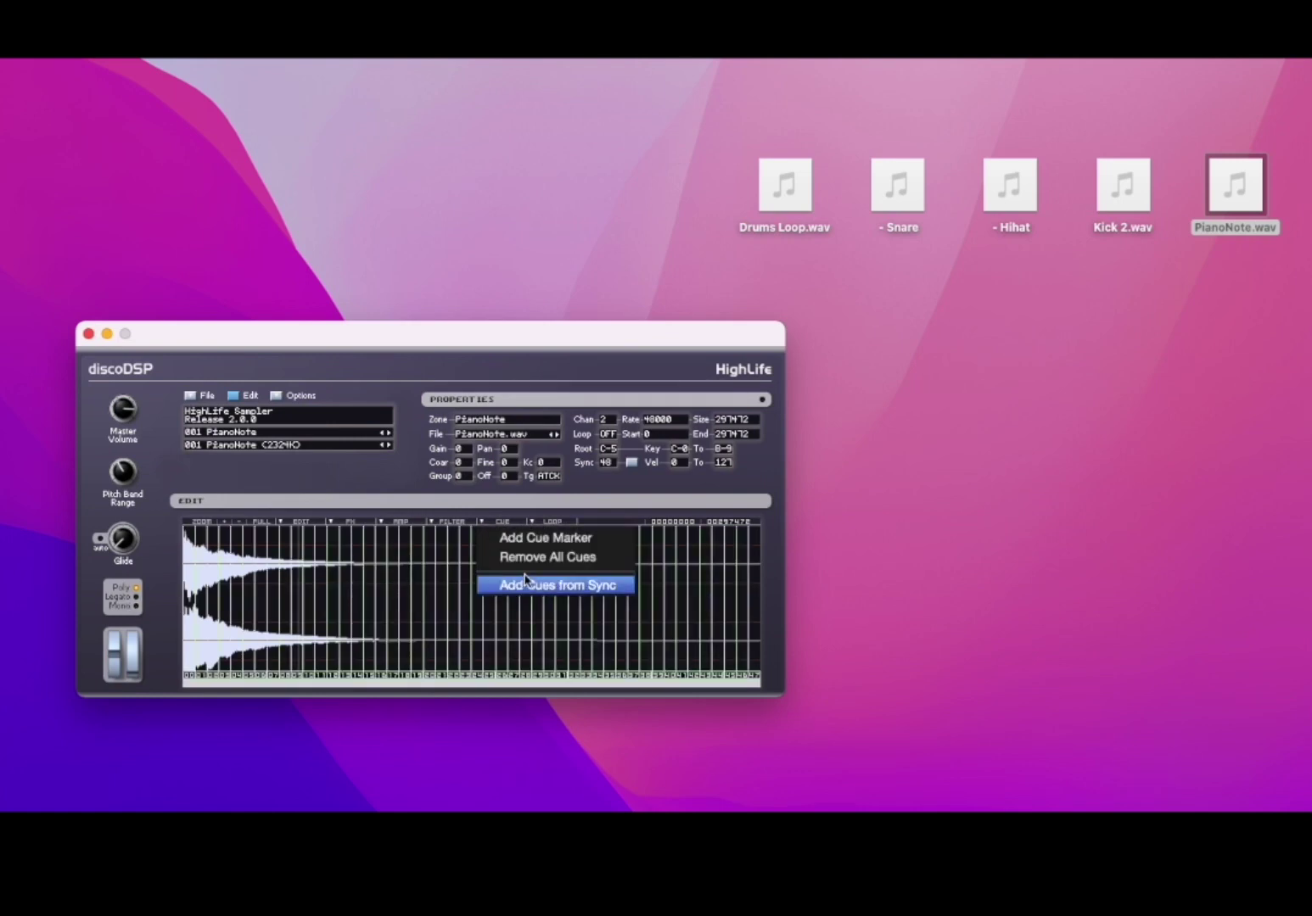
pyautogui.click(522, 557)
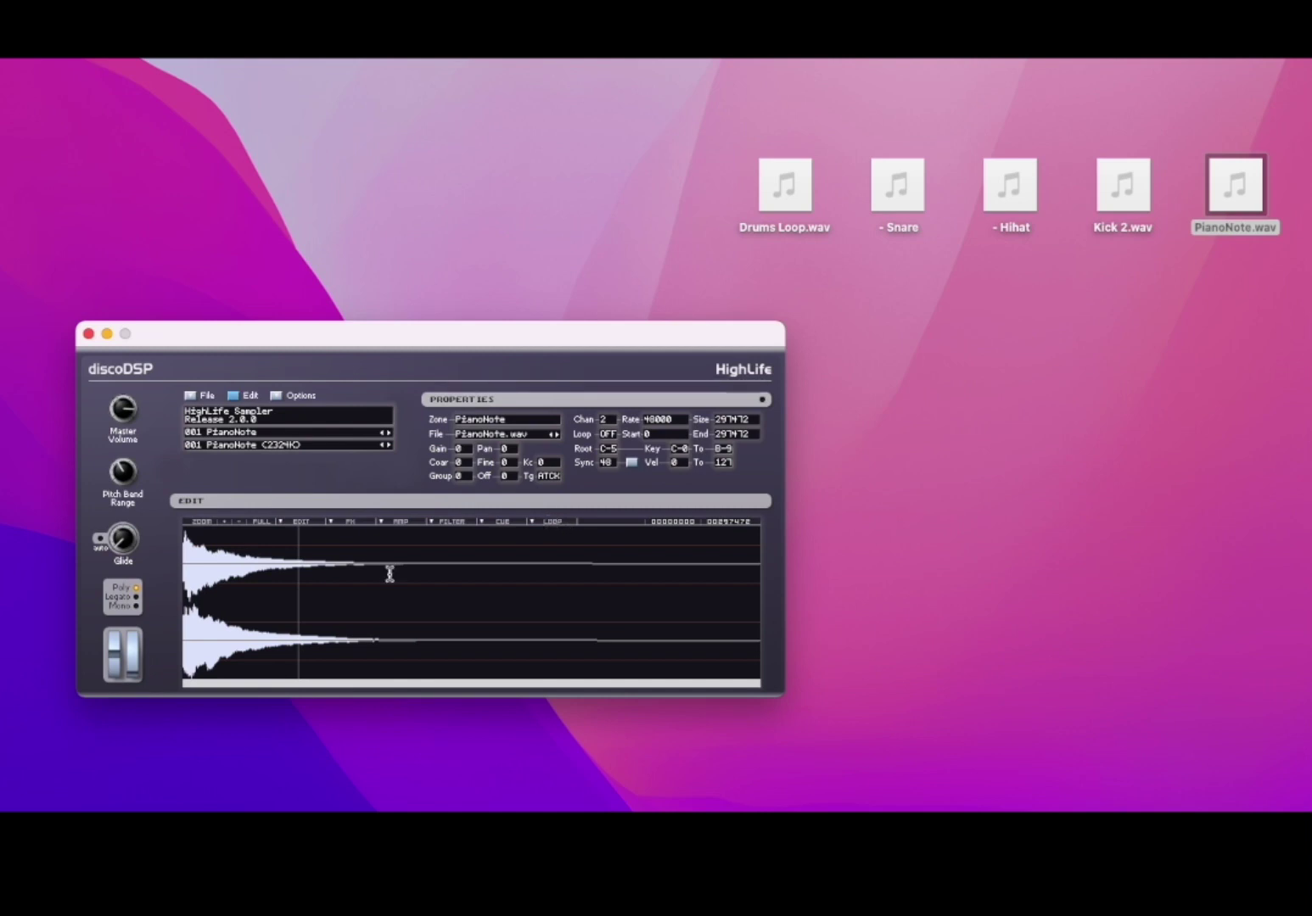
# Step: Set the PianoNote loop start at 18840 and loop end at 75360
pyautogui.click(219, 594)
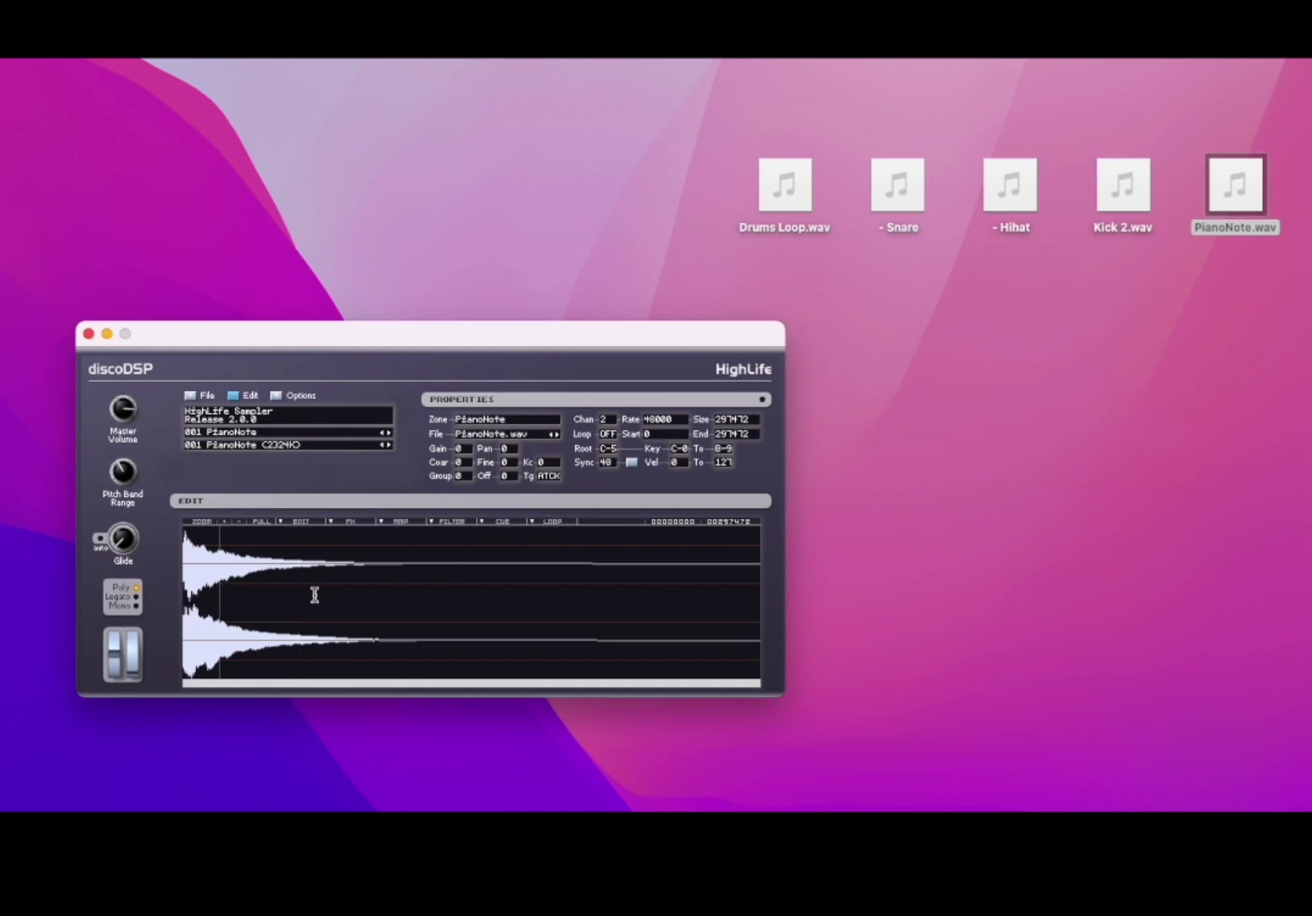
pyautogui.click(553, 522)
pyautogui.click(560, 540)
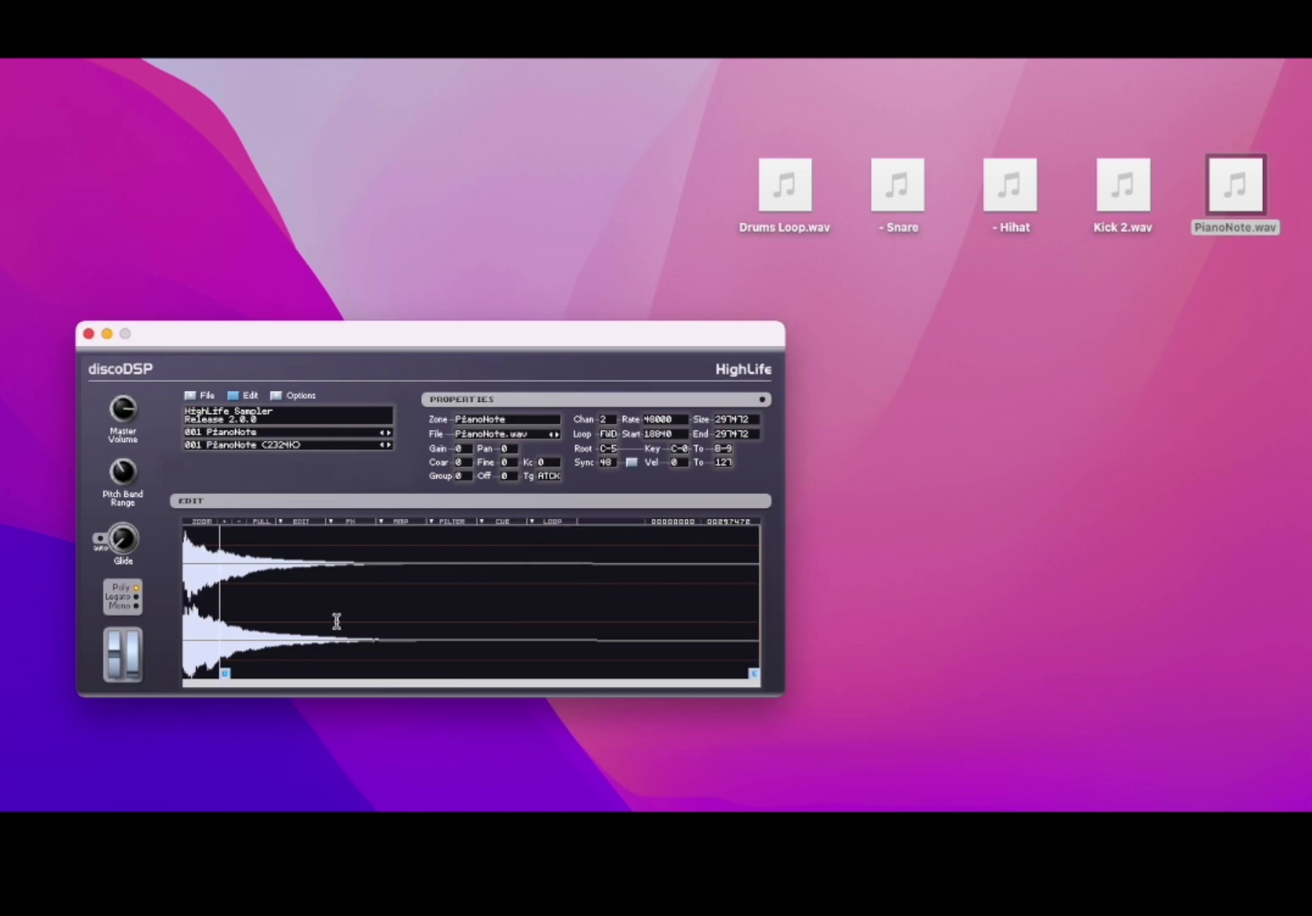
pyautogui.click(329, 607)
pyautogui.click(547, 523)
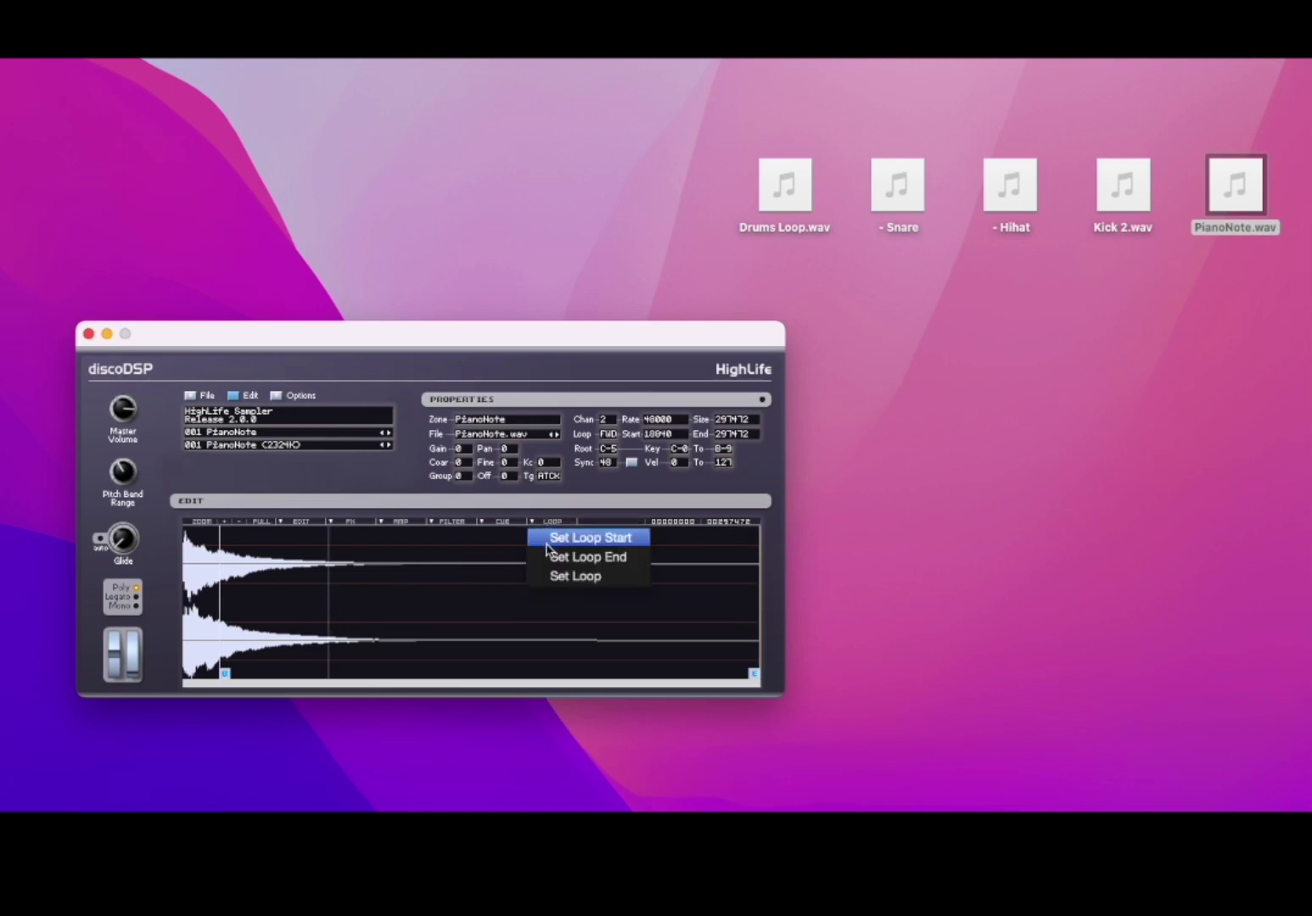
pyautogui.click(550, 553)
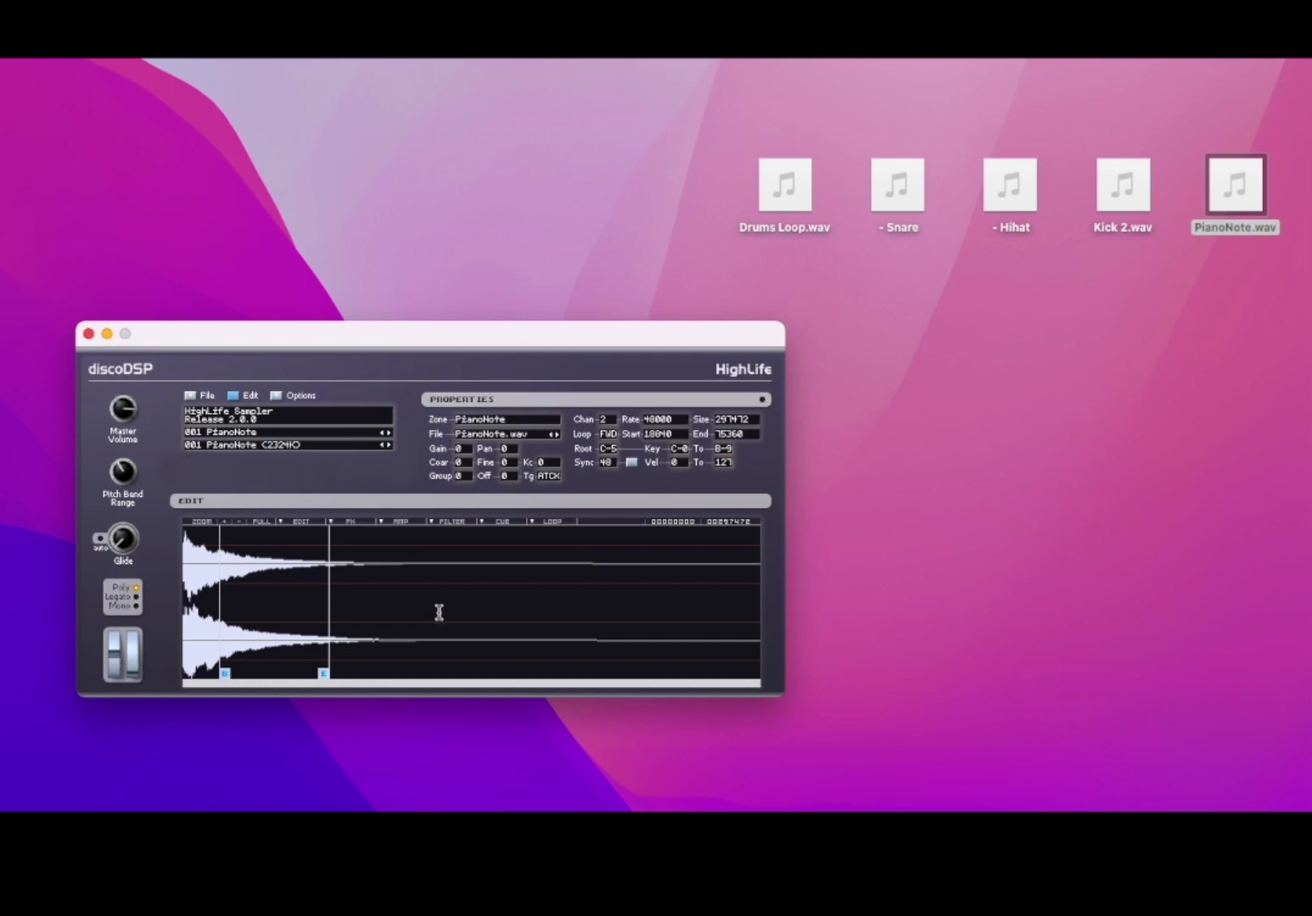
# Step: Create a new empty program with File > New Program, replacing the looped PianoNote program
pyautogui.click(189, 395)
pyautogui.click(231, 412)
pyautogui.click(191, 396)
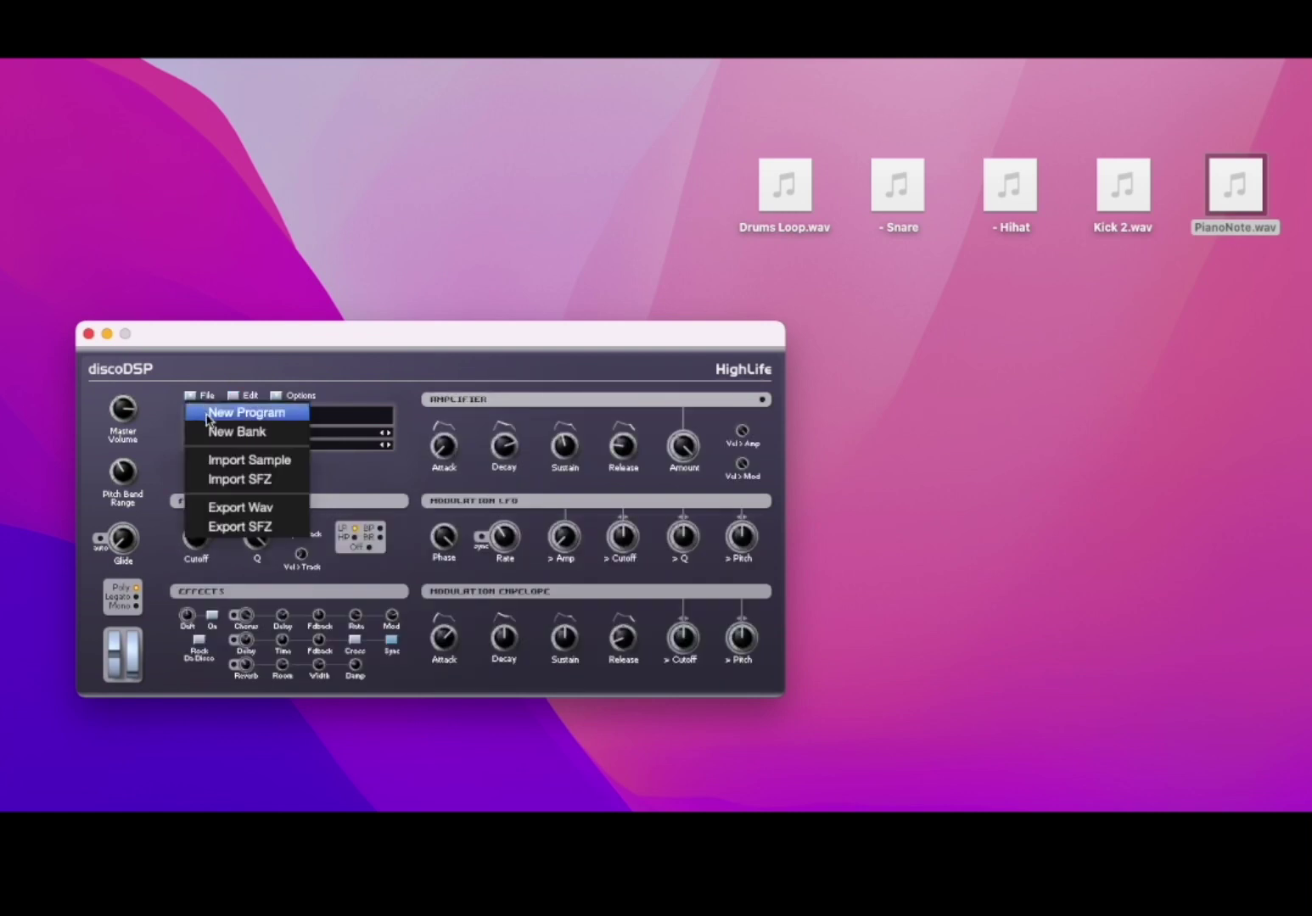
pyautogui.click(248, 412)
pyautogui.click(598, 337)
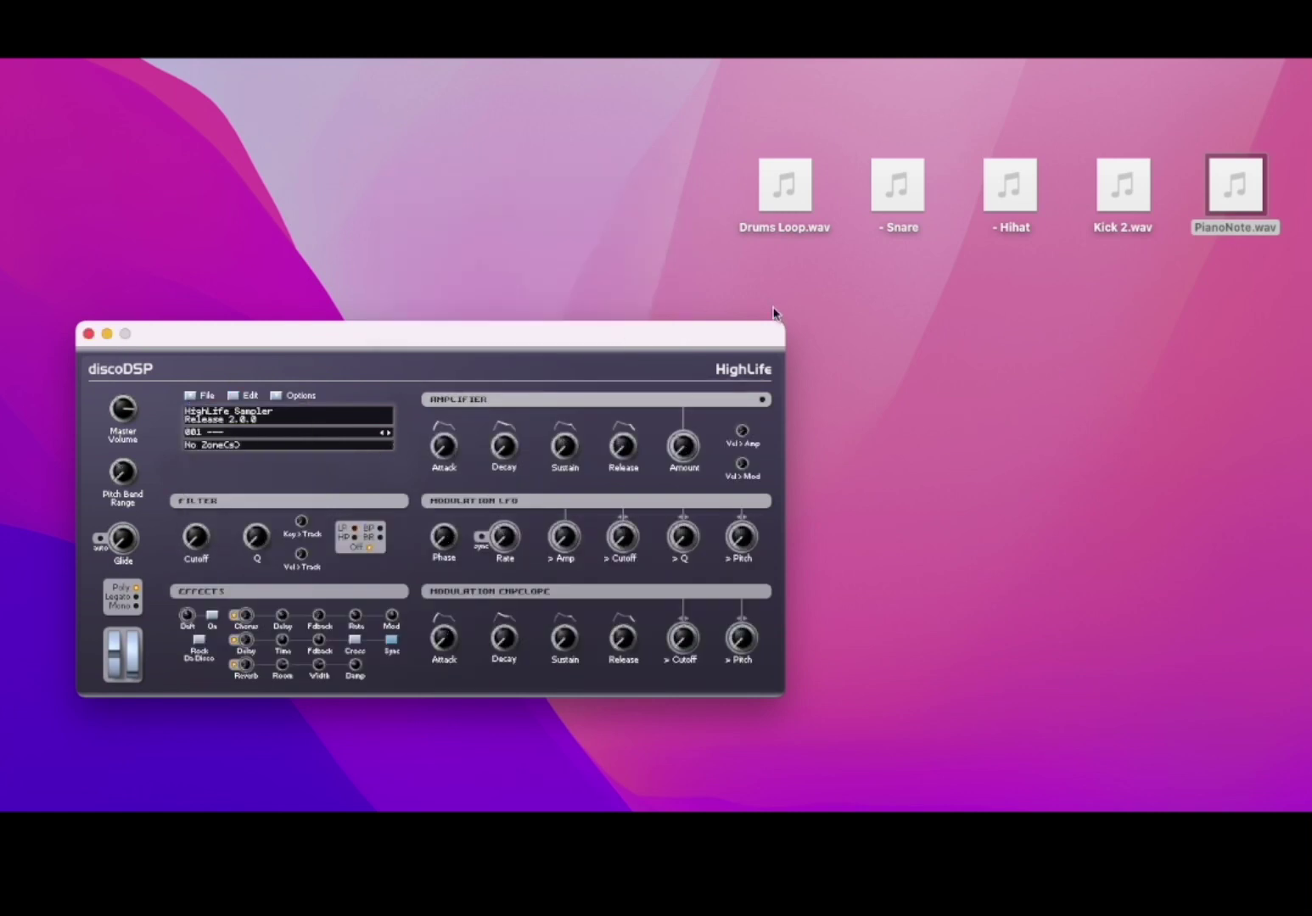
# Step: Select Snare, Hihat and Kick 2.wav on the desktop and drag them toward HighLife
pyautogui.click(1021, 301)
pyautogui.moveTo(866, 142); pyautogui.dragTo(1132, 307)
pyautogui.moveTo(1015, 203); pyautogui.dragTo(464, 550)
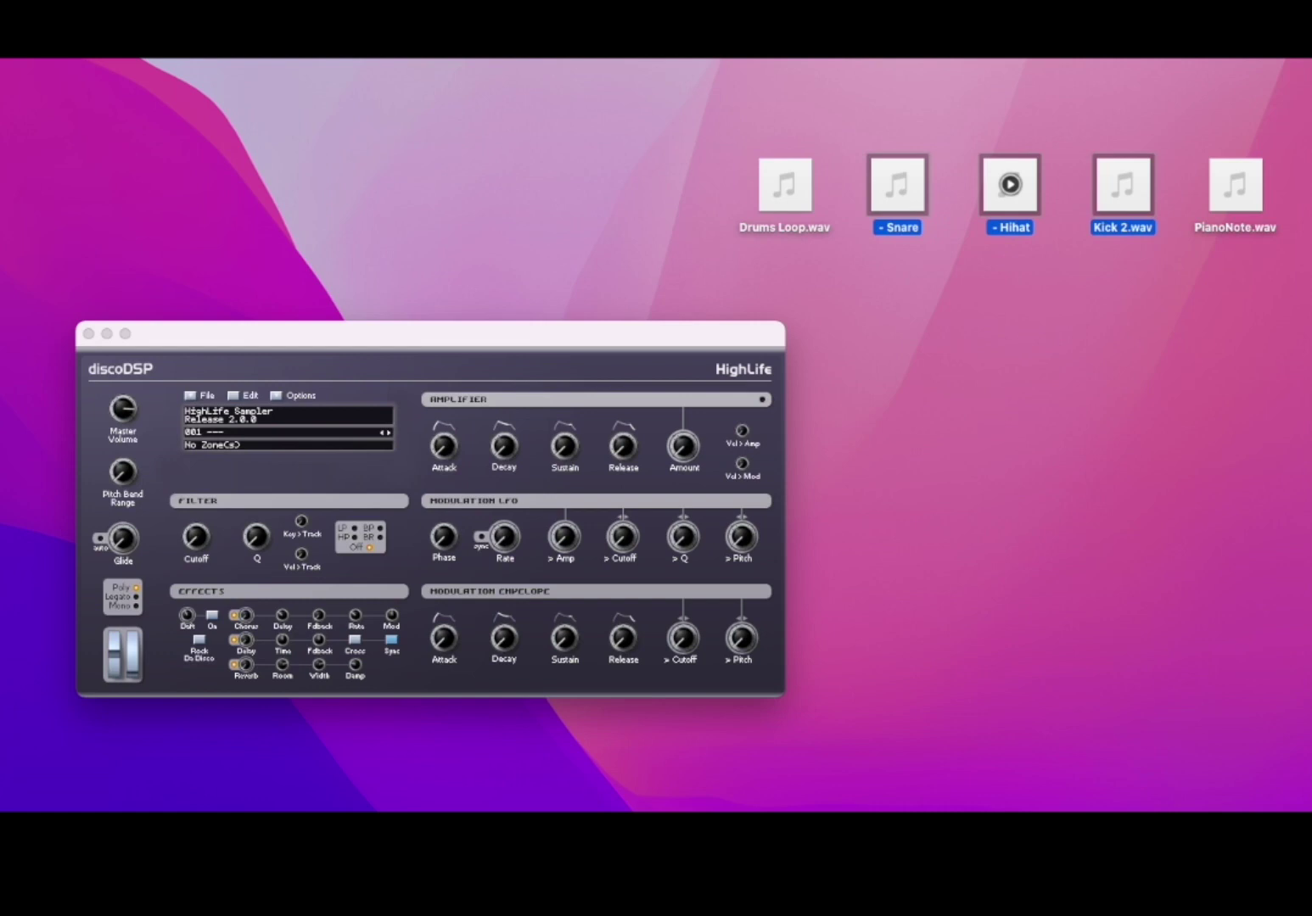
# Step: Drop Snare, Hihat and Kick 2 into program 001, accepting Auto-Drum-Machine Spread
pyautogui.moveTo(53, 296); pyautogui.dragTo(434, 513)
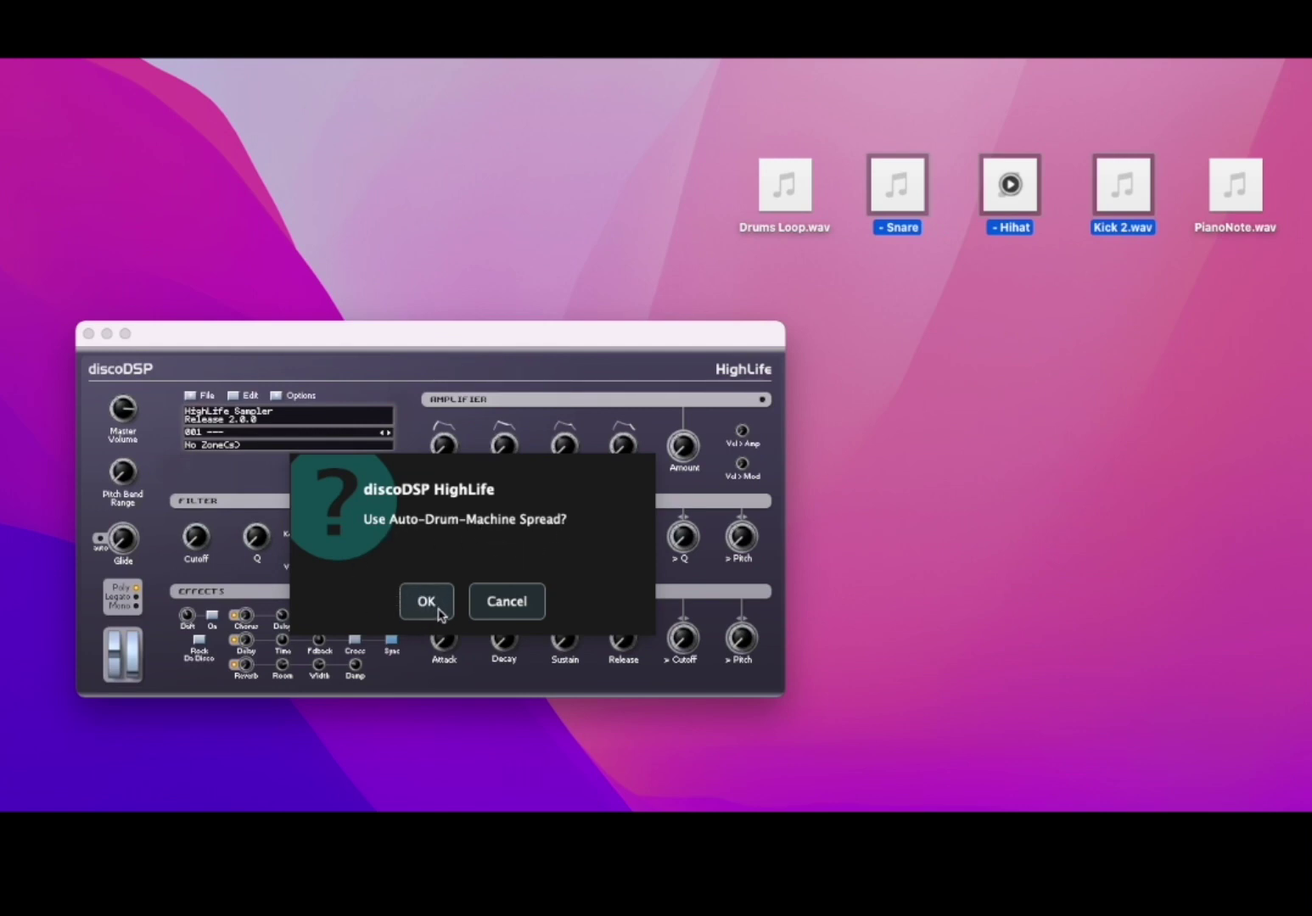
pyautogui.click(439, 613)
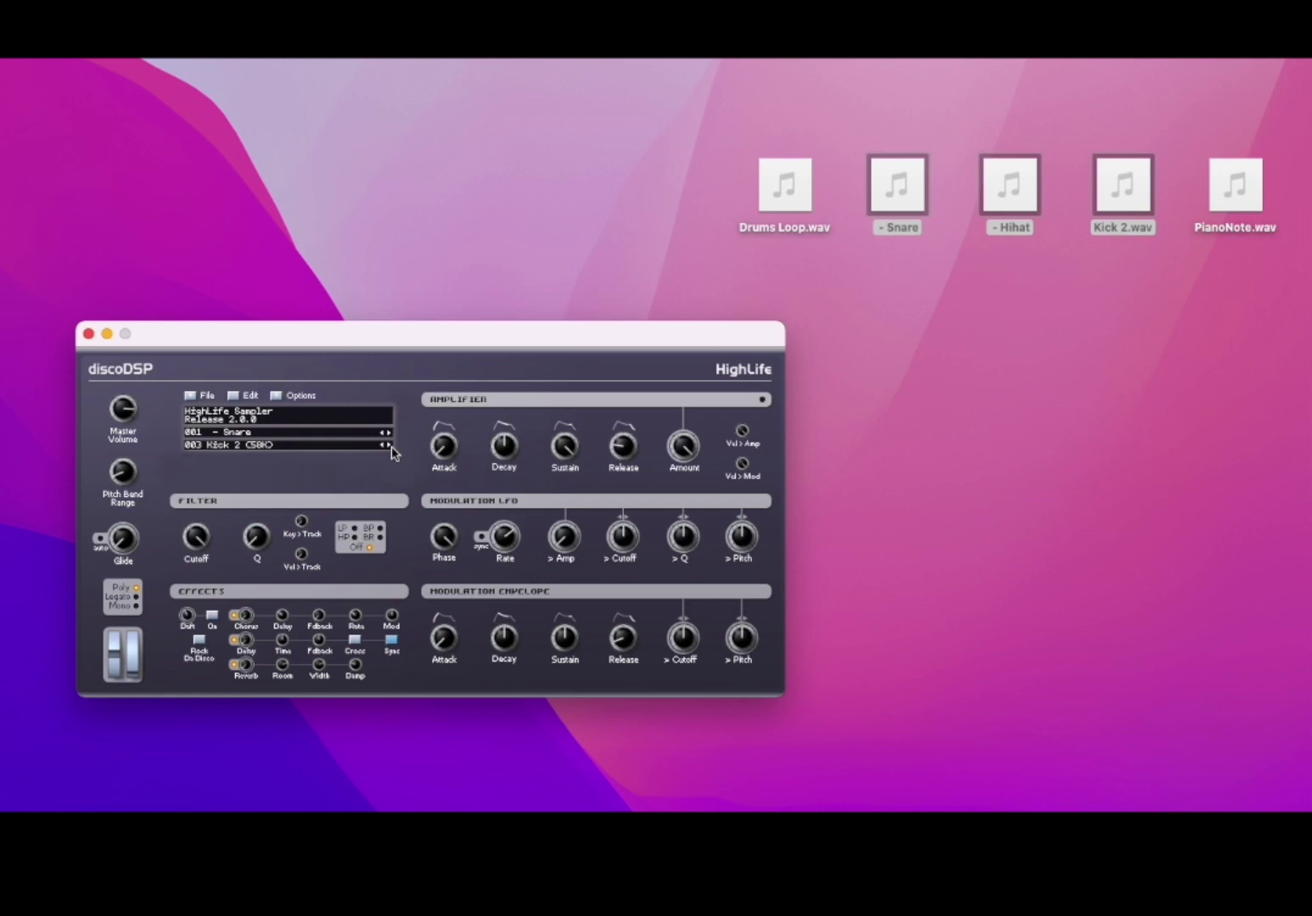
# Step: Step through the Snare (C-5), Hihat (C#5) and Kick 2 (D-5) zones, then leave Edit
pyautogui.click(236, 399)
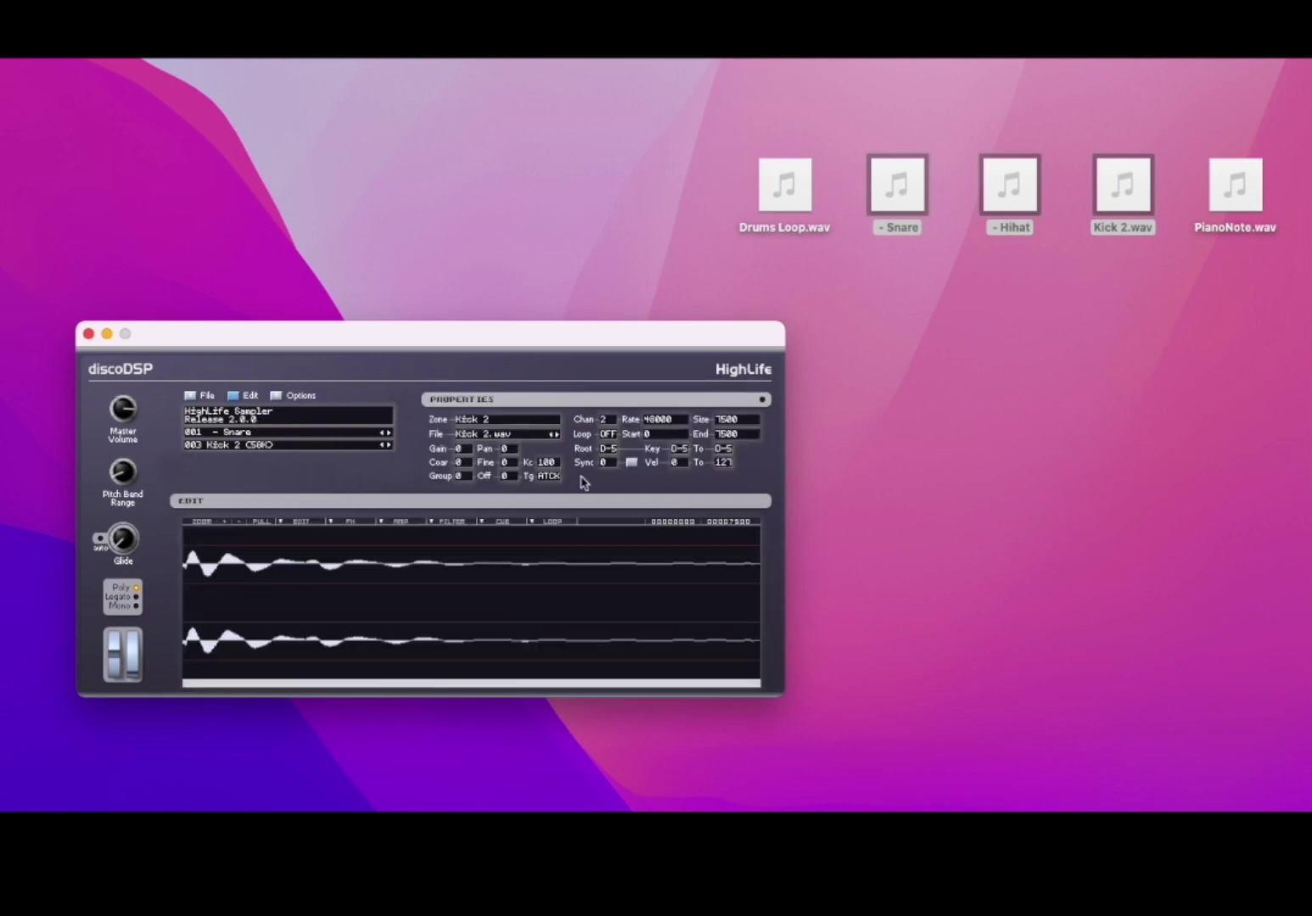
pyautogui.click(387, 447)
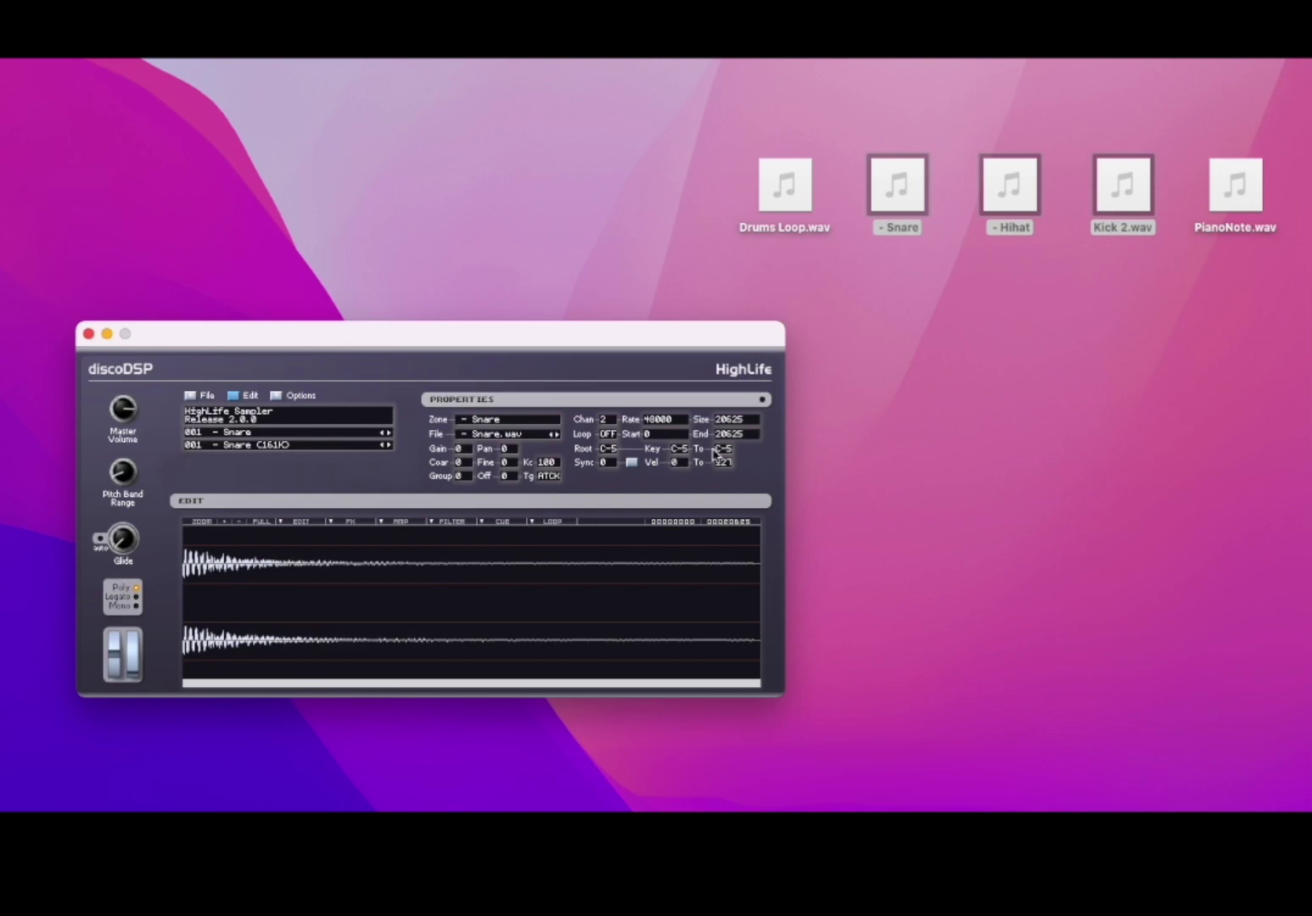
pyautogui.click(388, 446)
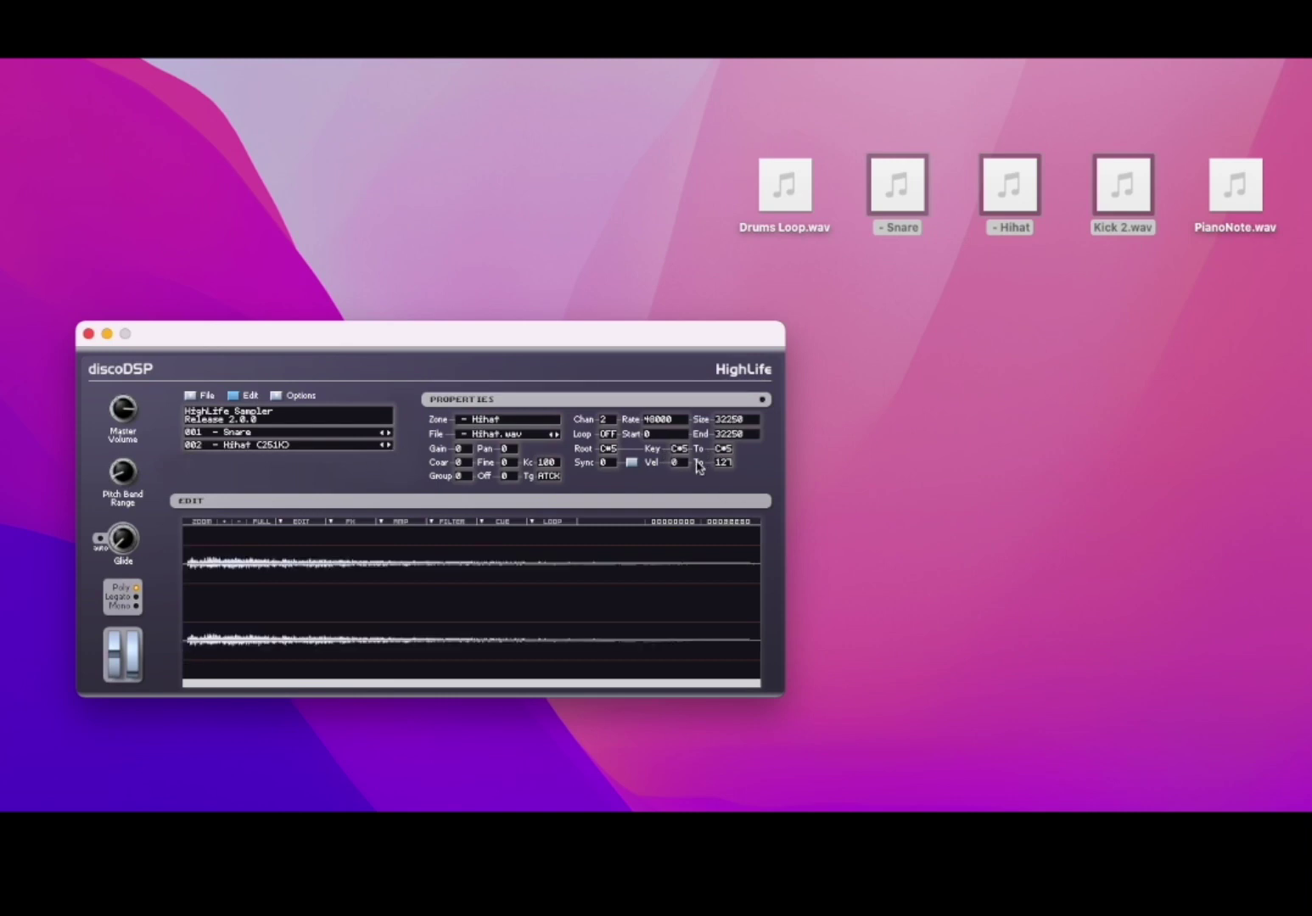
pyautogui.click(388, 447)
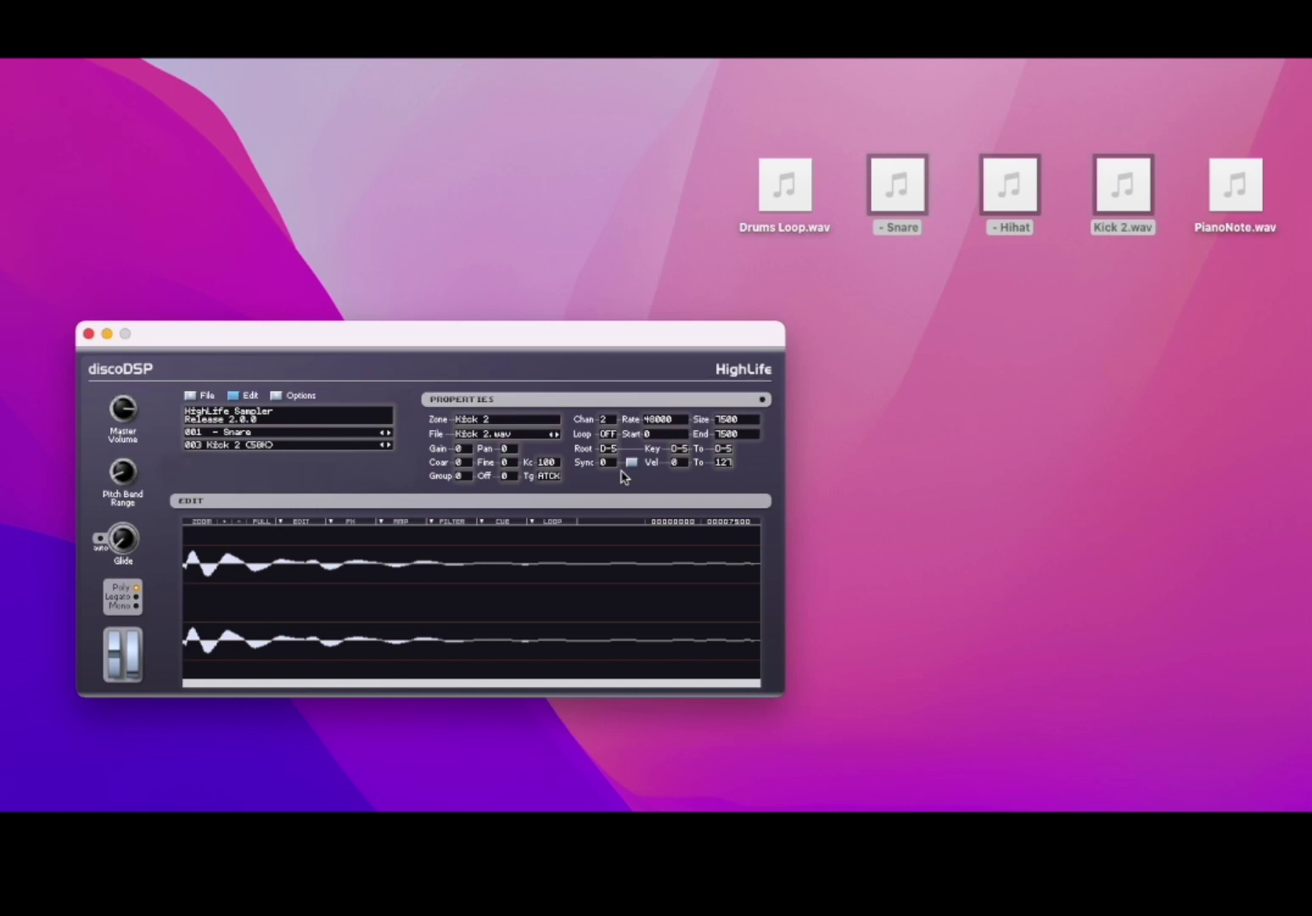
pyautogui.click(234, 396)
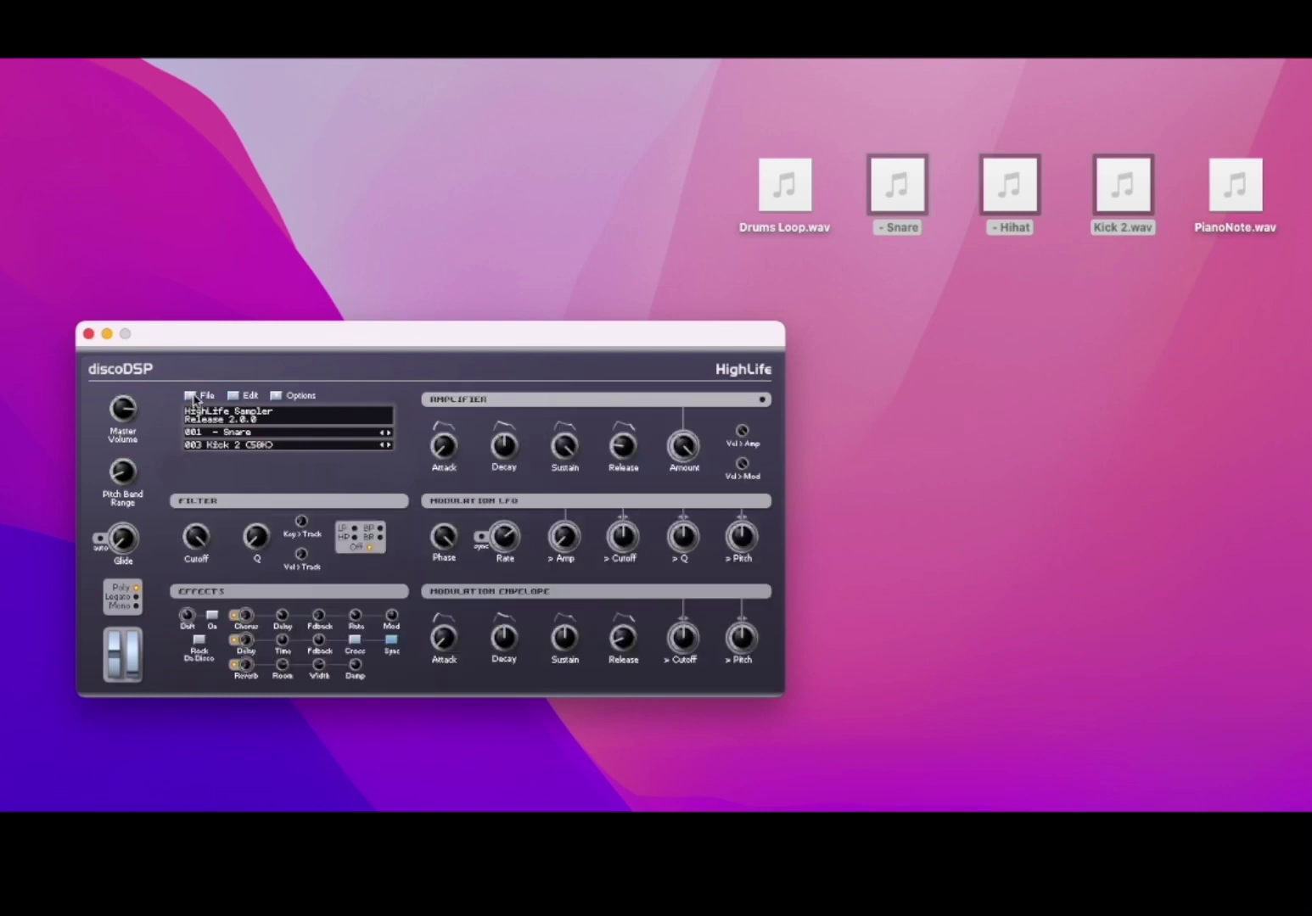
# Step: Create another new empty program via File > New Program
pyautogui.click(194, 396)
pyautogui.click(239, 413)
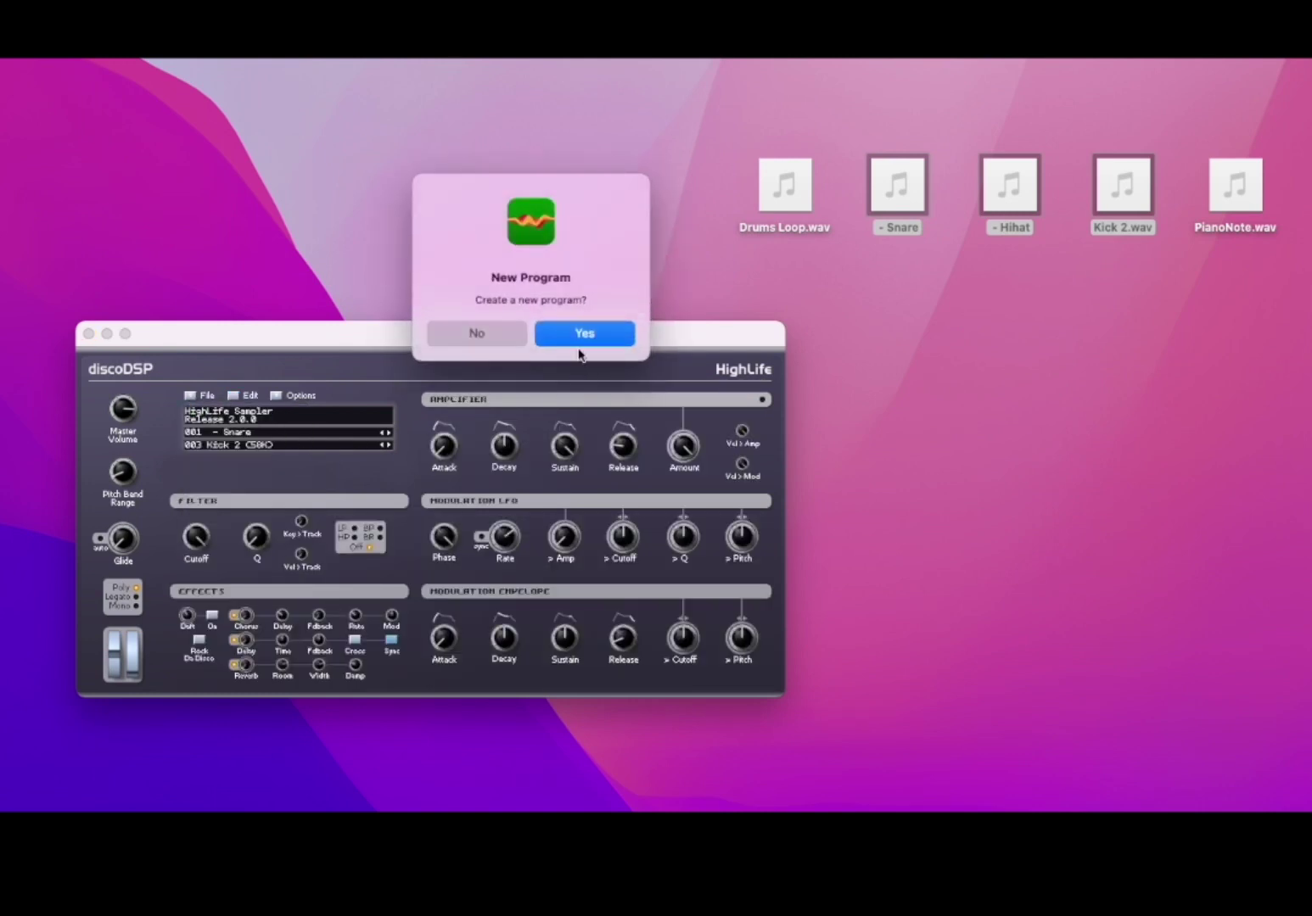
pyautogui.click(582, 334)
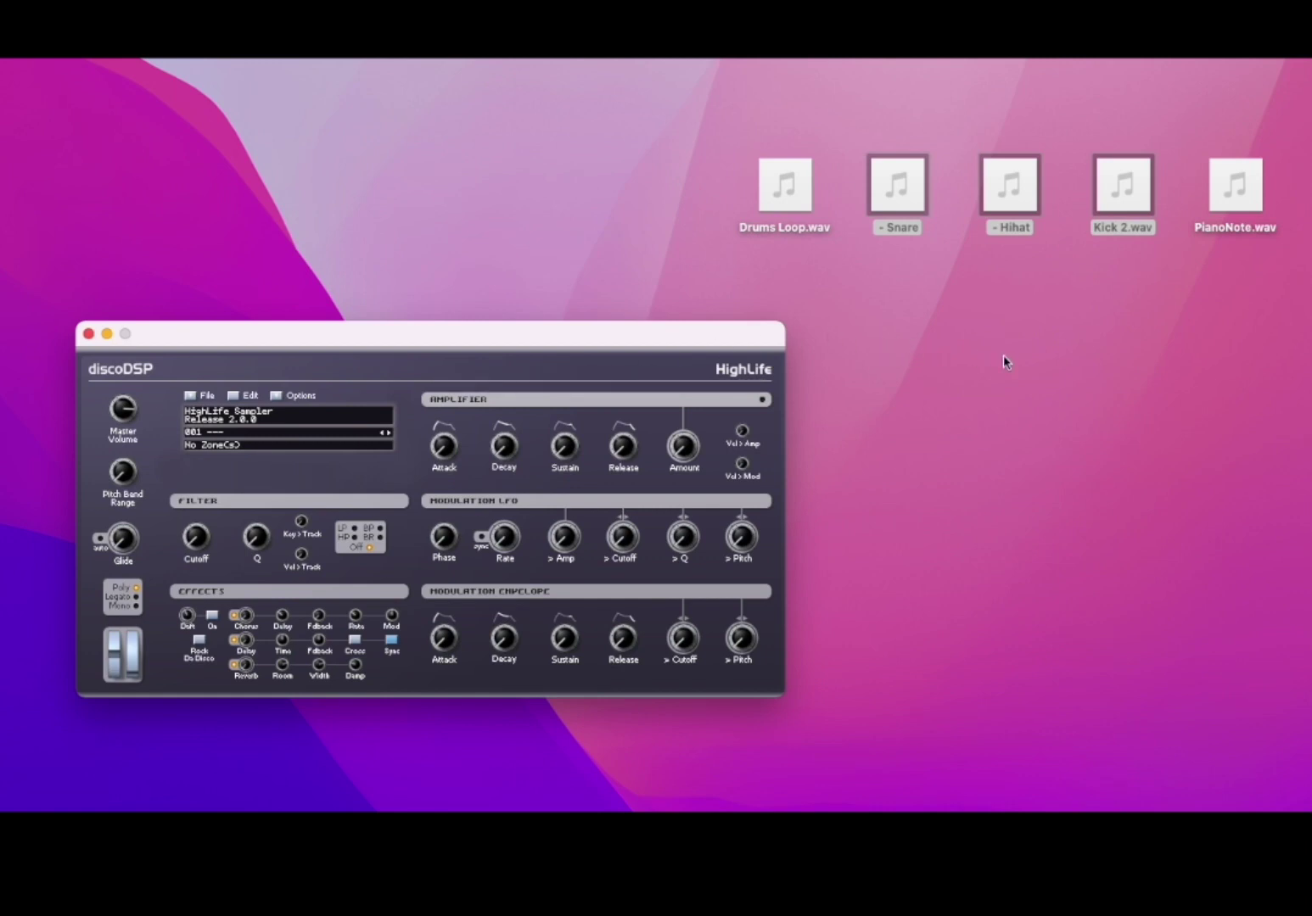
# Step: Drop Drums Loop.wav and PianoNote.wav into the program, accepting Auto-Drum-Machine Spread
pyautogui.click(1045, 345)
pyautogui.click(937, 322)
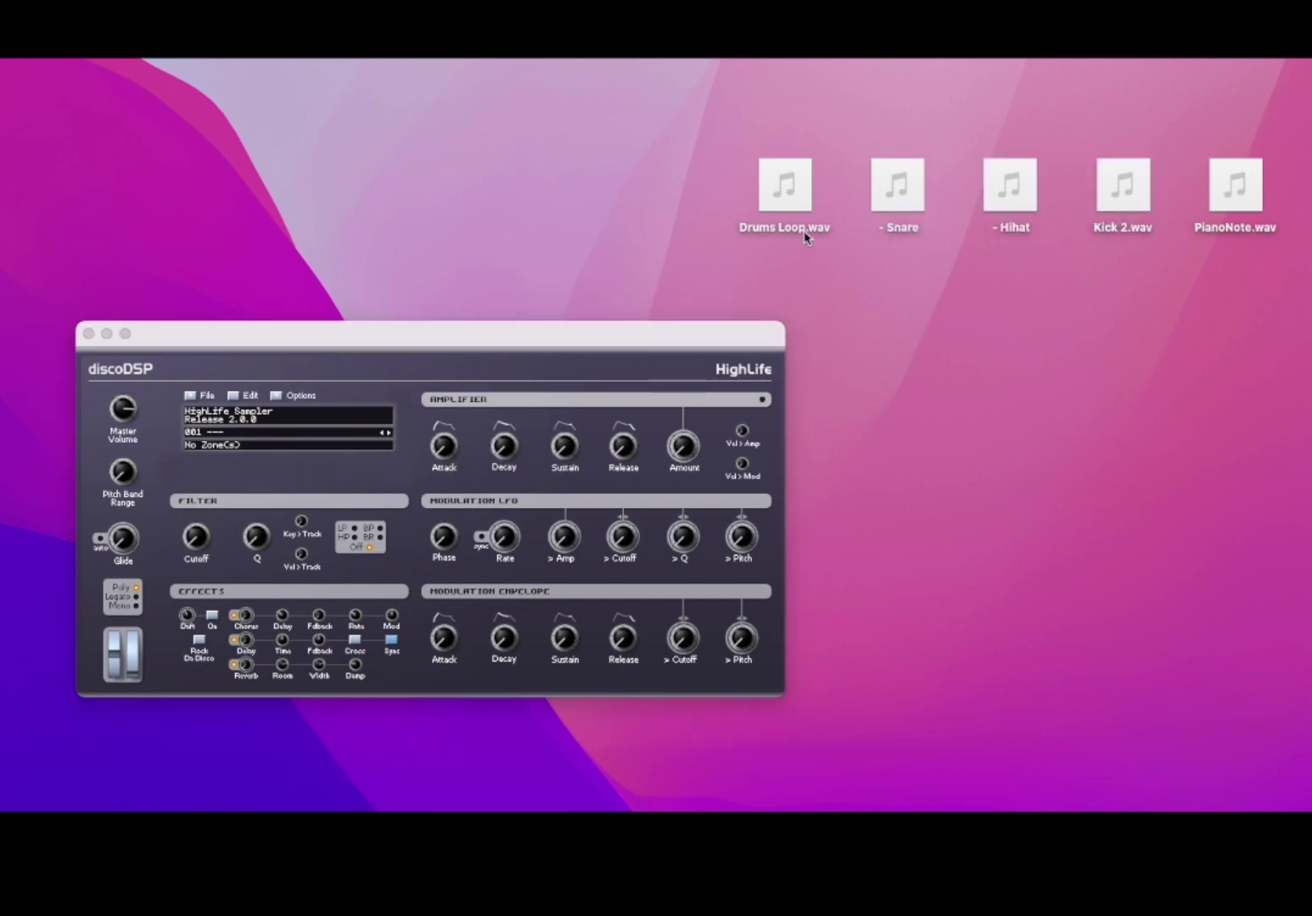
pyautogui.click(787, 182)
pyautogui.click(797, 192)
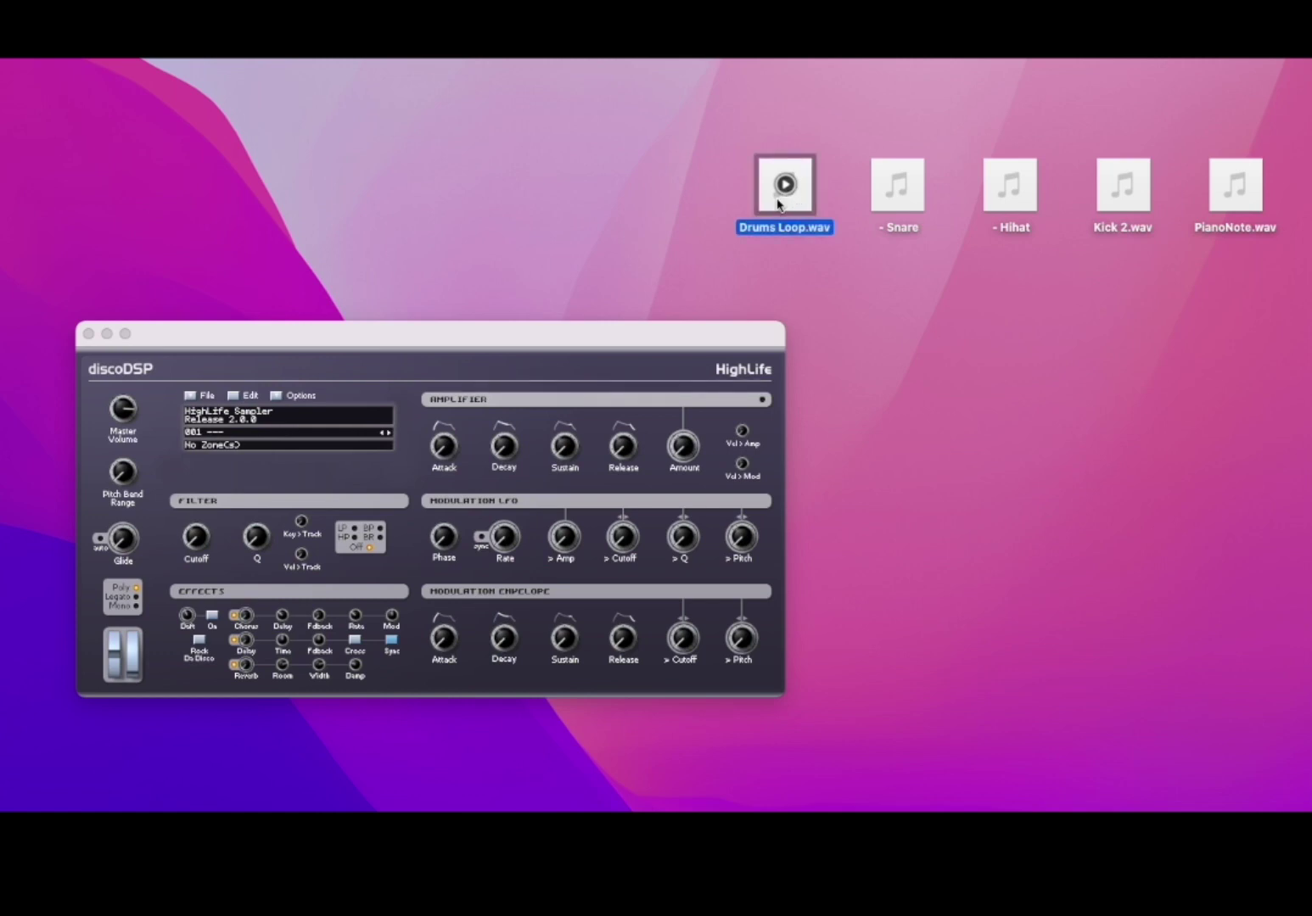
pyautogui.keyDown('super'); pyautogui.click(1233, 203); pyautogui.keyUp('super')
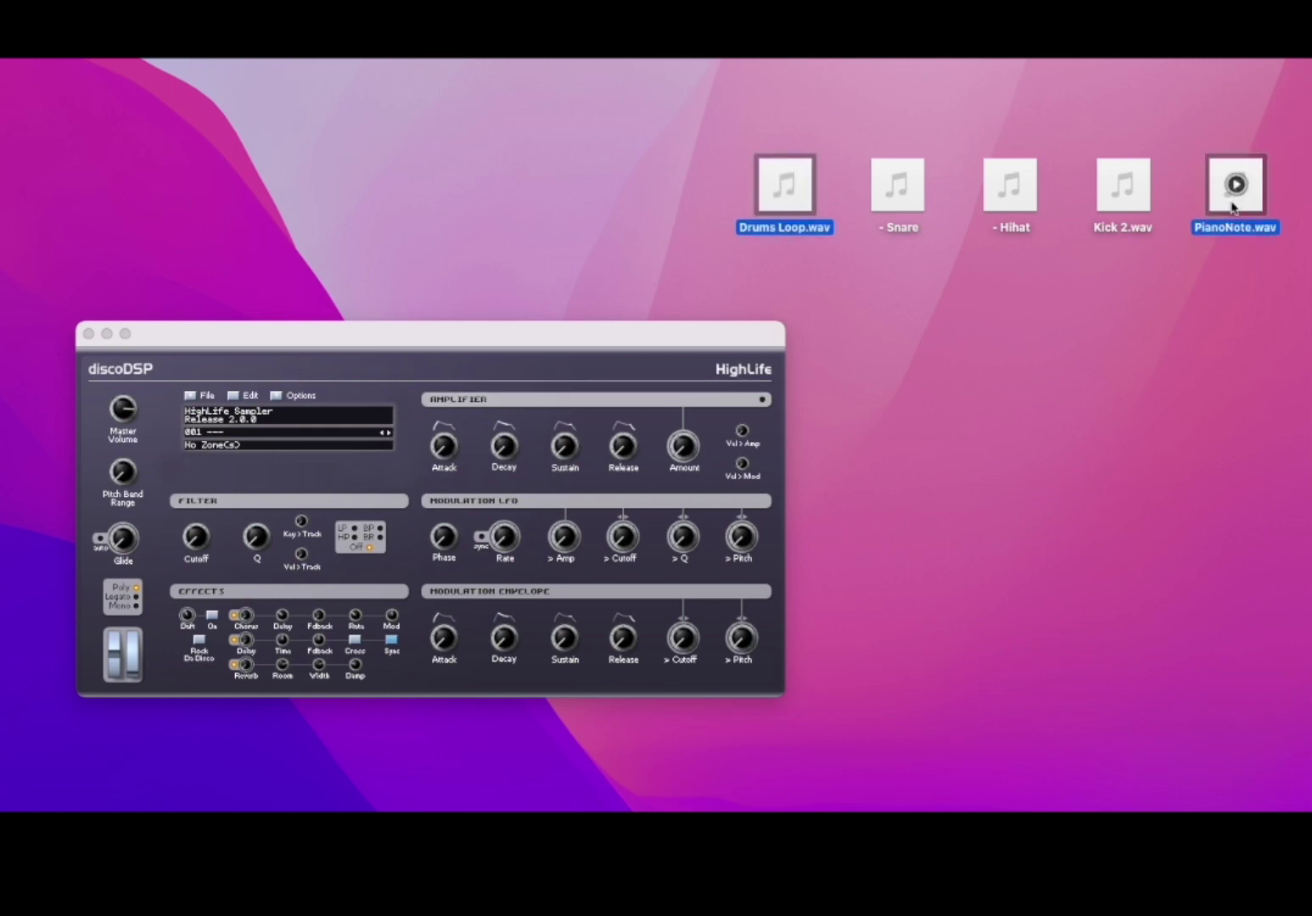
pyautogui.moveTo(1233, 210); pyautogui.dragTo(560, 536)
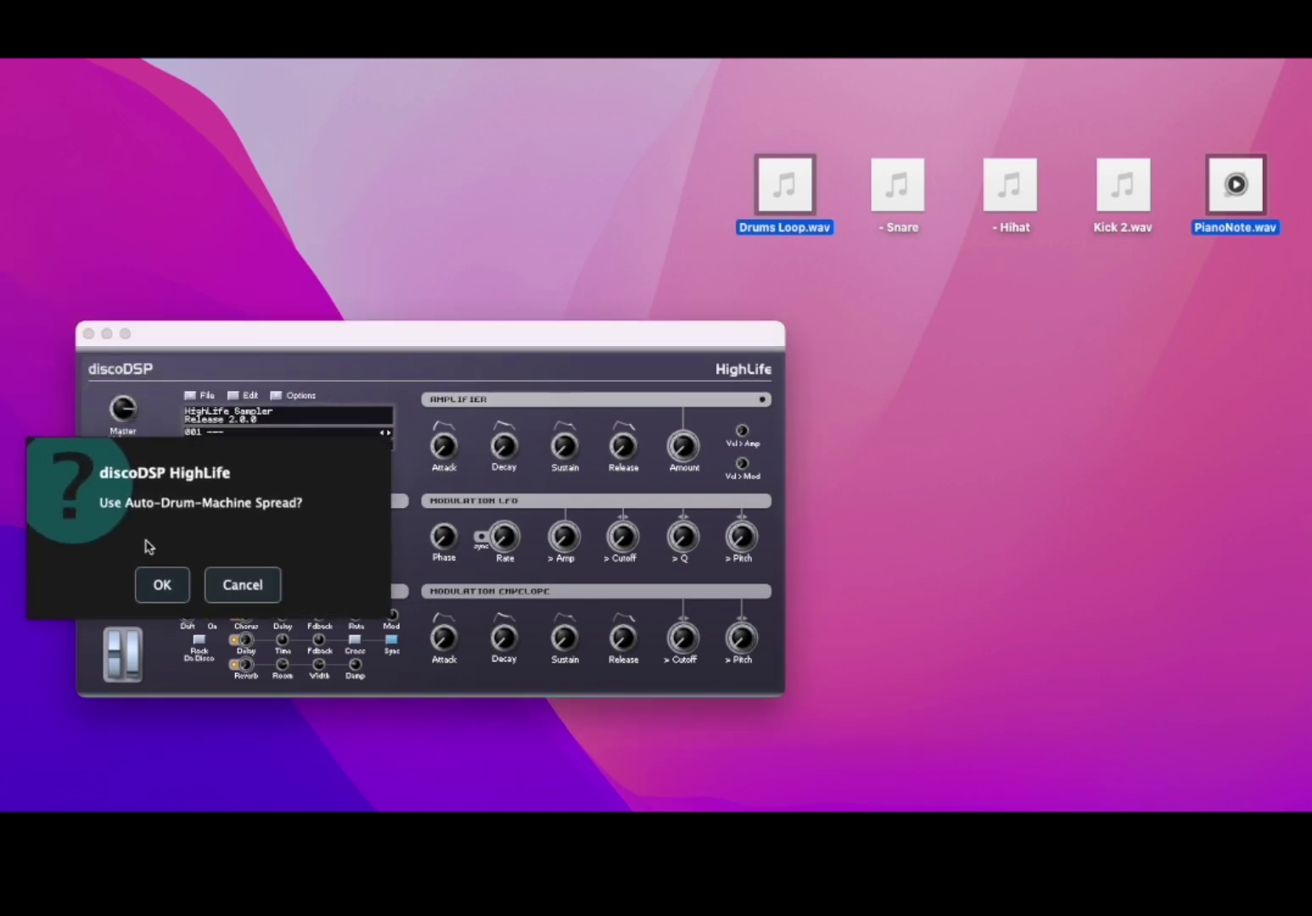
pyautogui.click(165, 585)
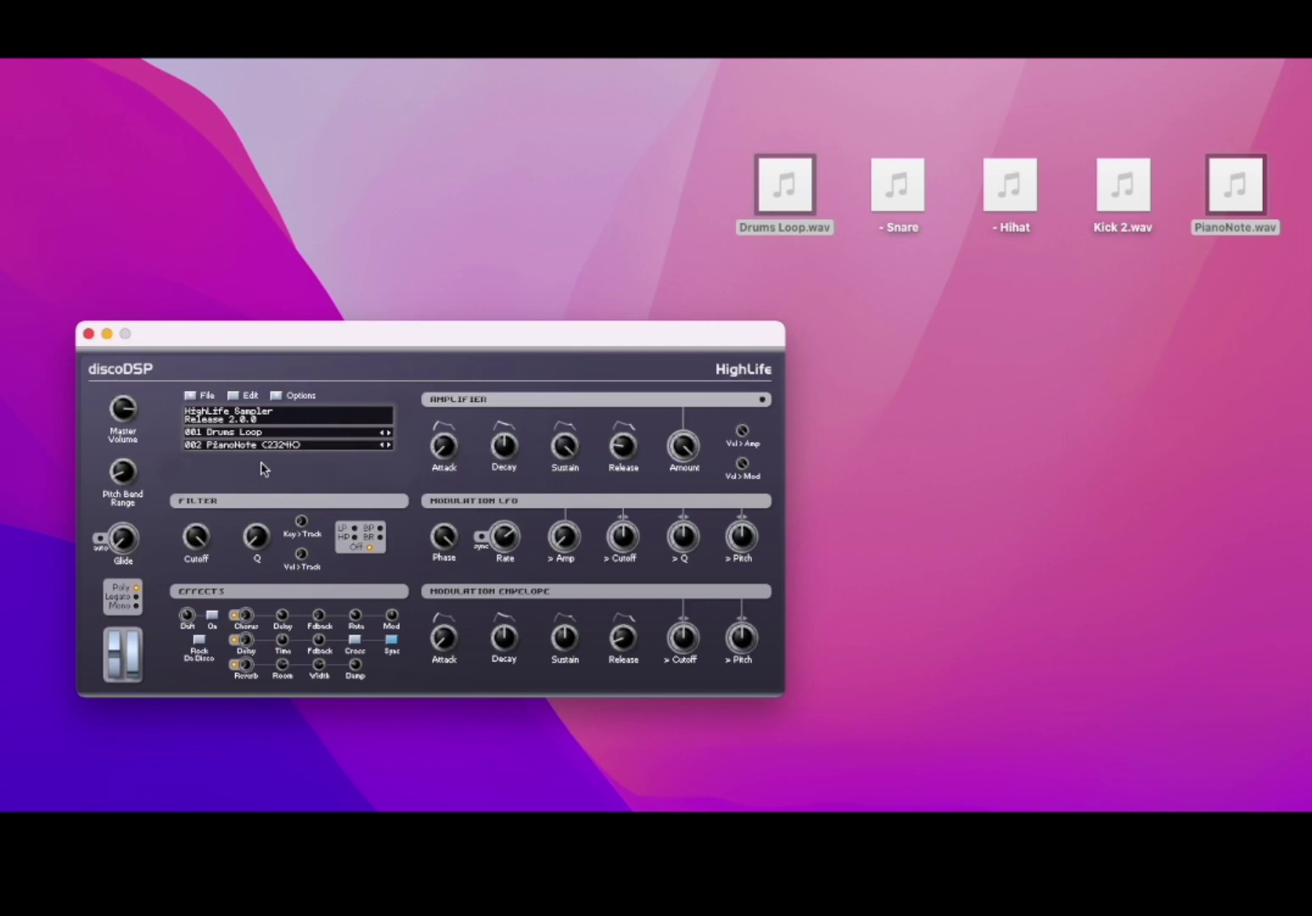
# Step: Normalize the PianoNote zone's sample from the waveform's right-click menu
pyautogui.click(238, 397)
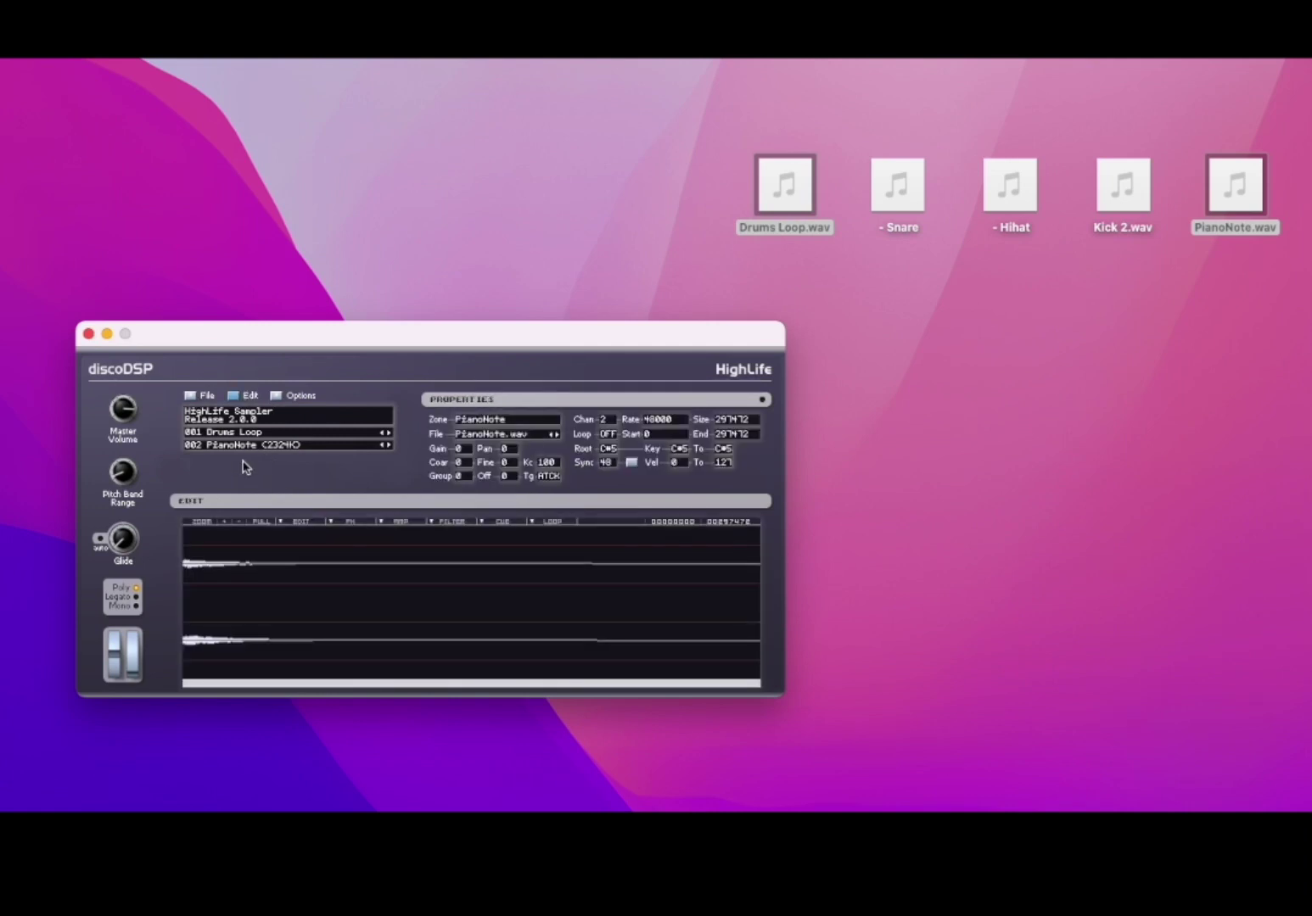
pyautogui.rightClick(395, 529)
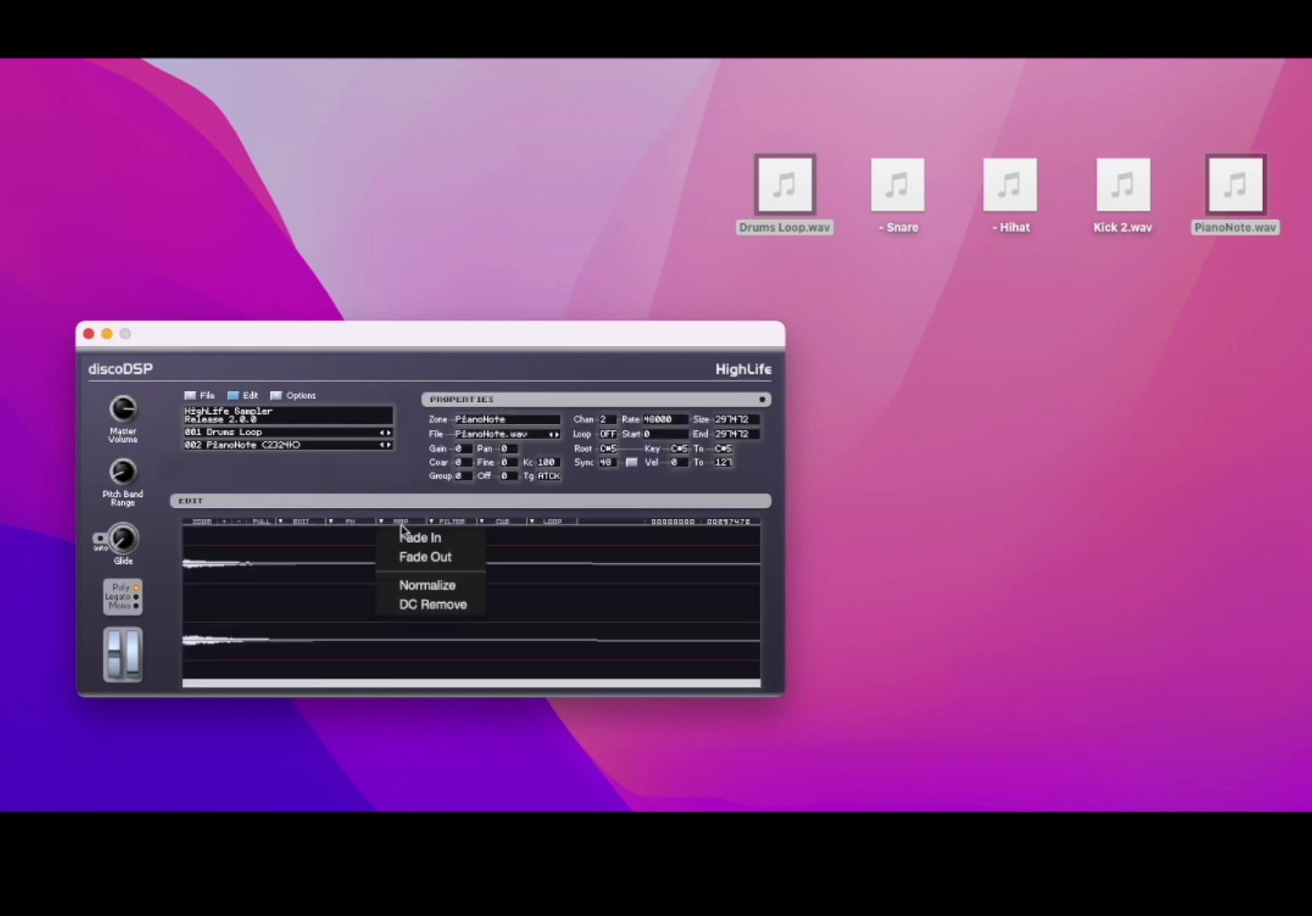
pyautogui.click(415, 584)
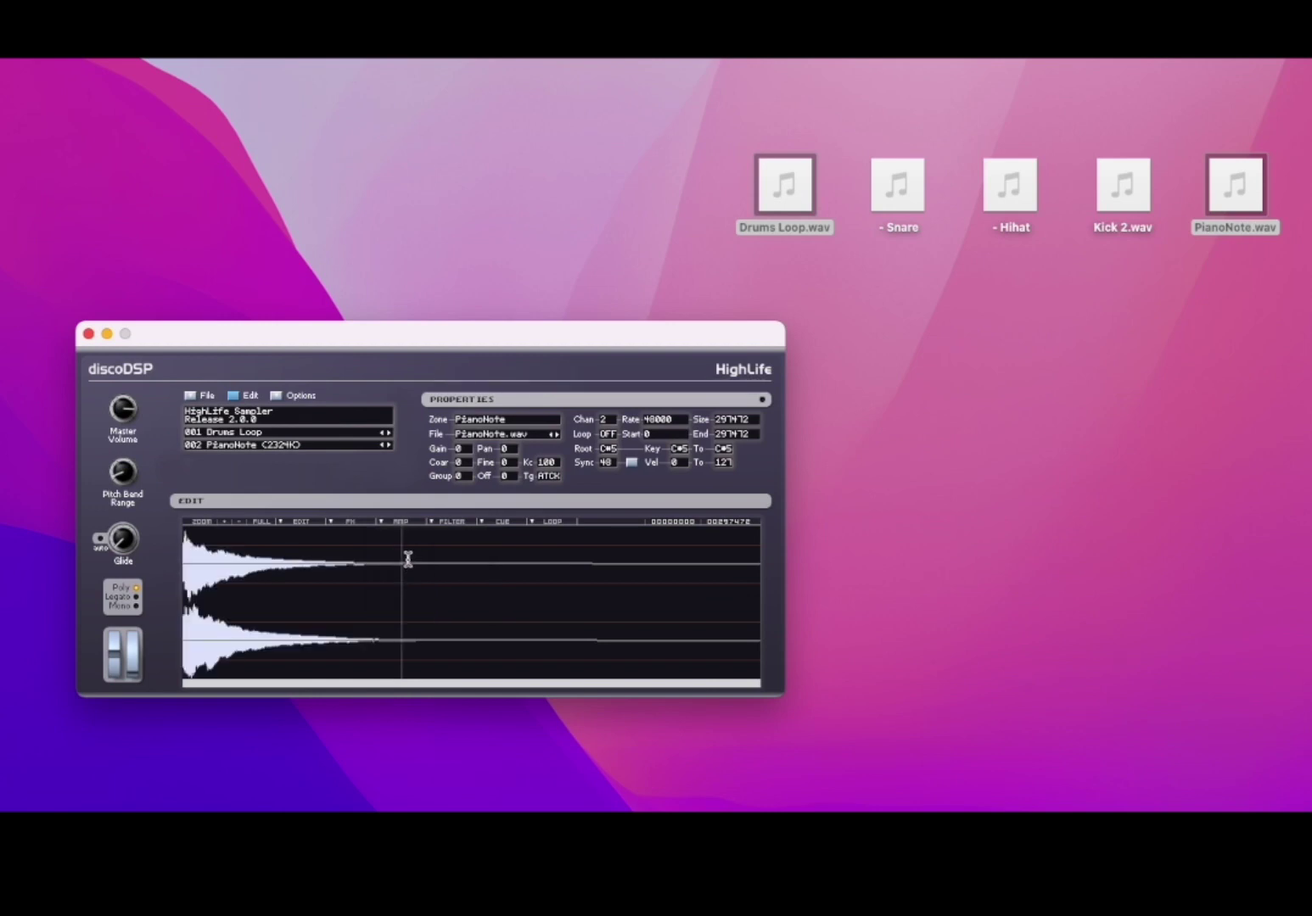
# Step: Switch to the Drums Loop zone and normalize its sample with AMP > Normalize
pyautogui.click(385, 446)
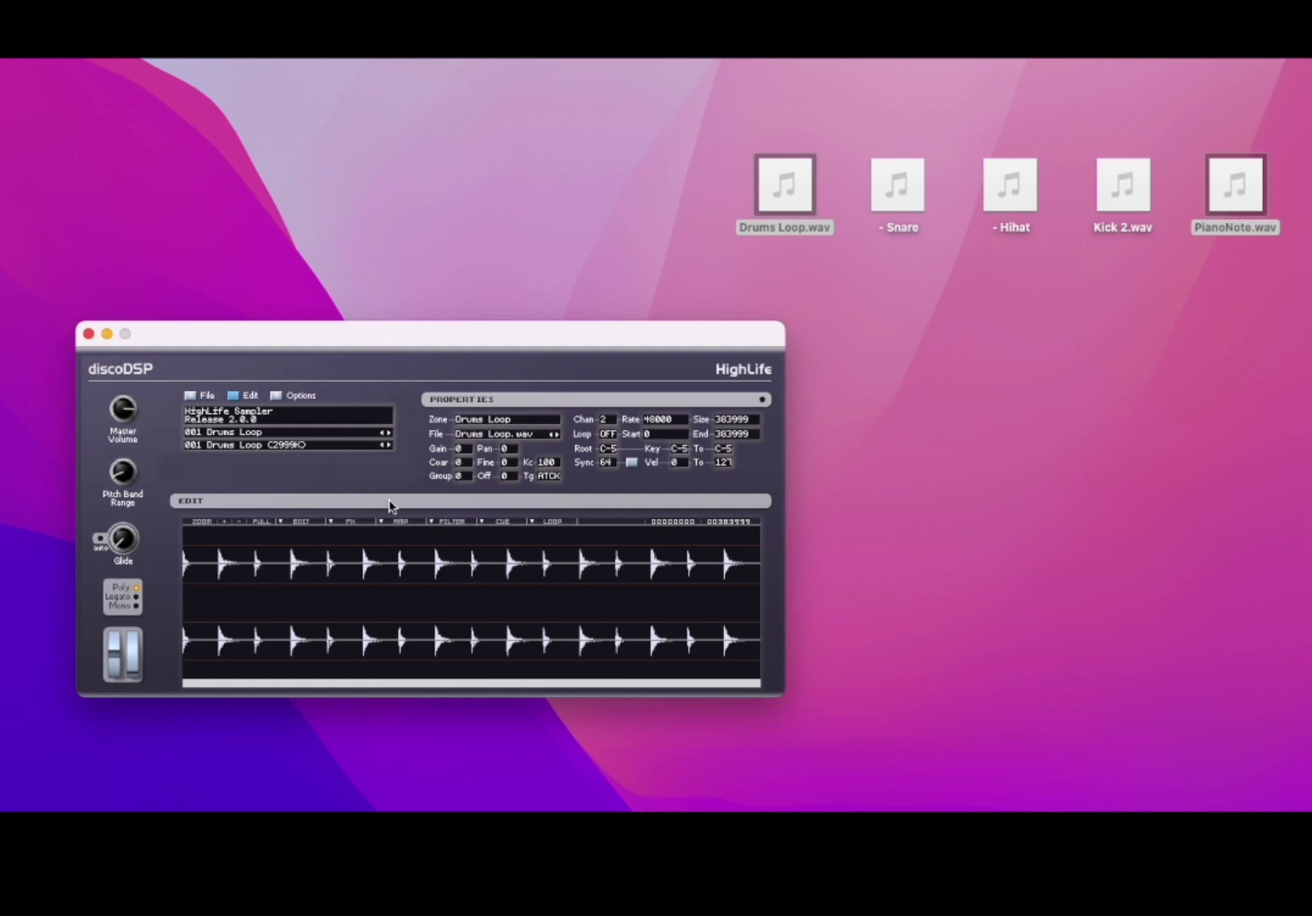
pyautogui.click(424, 523)
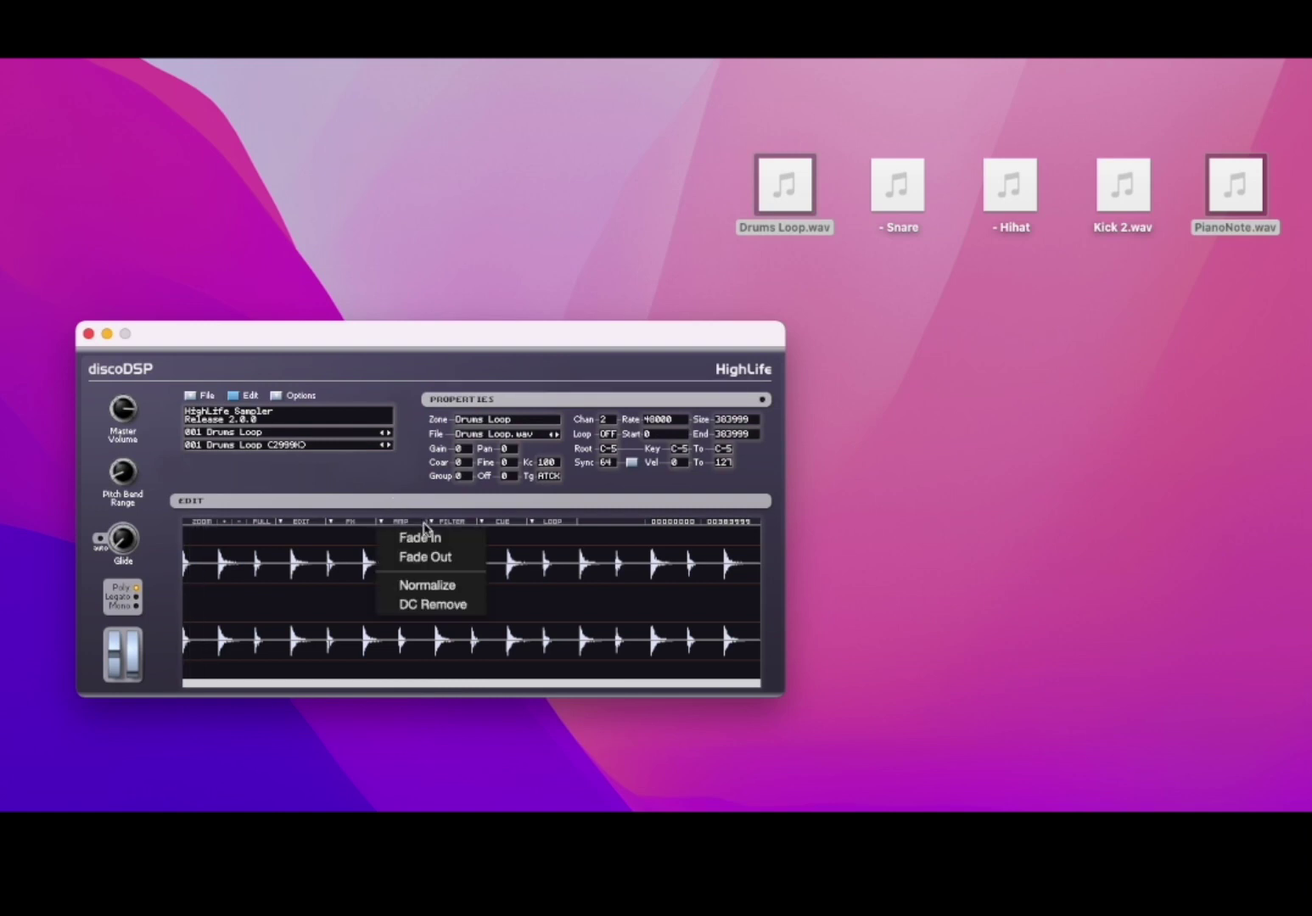
pyautogui.click(421, 585)
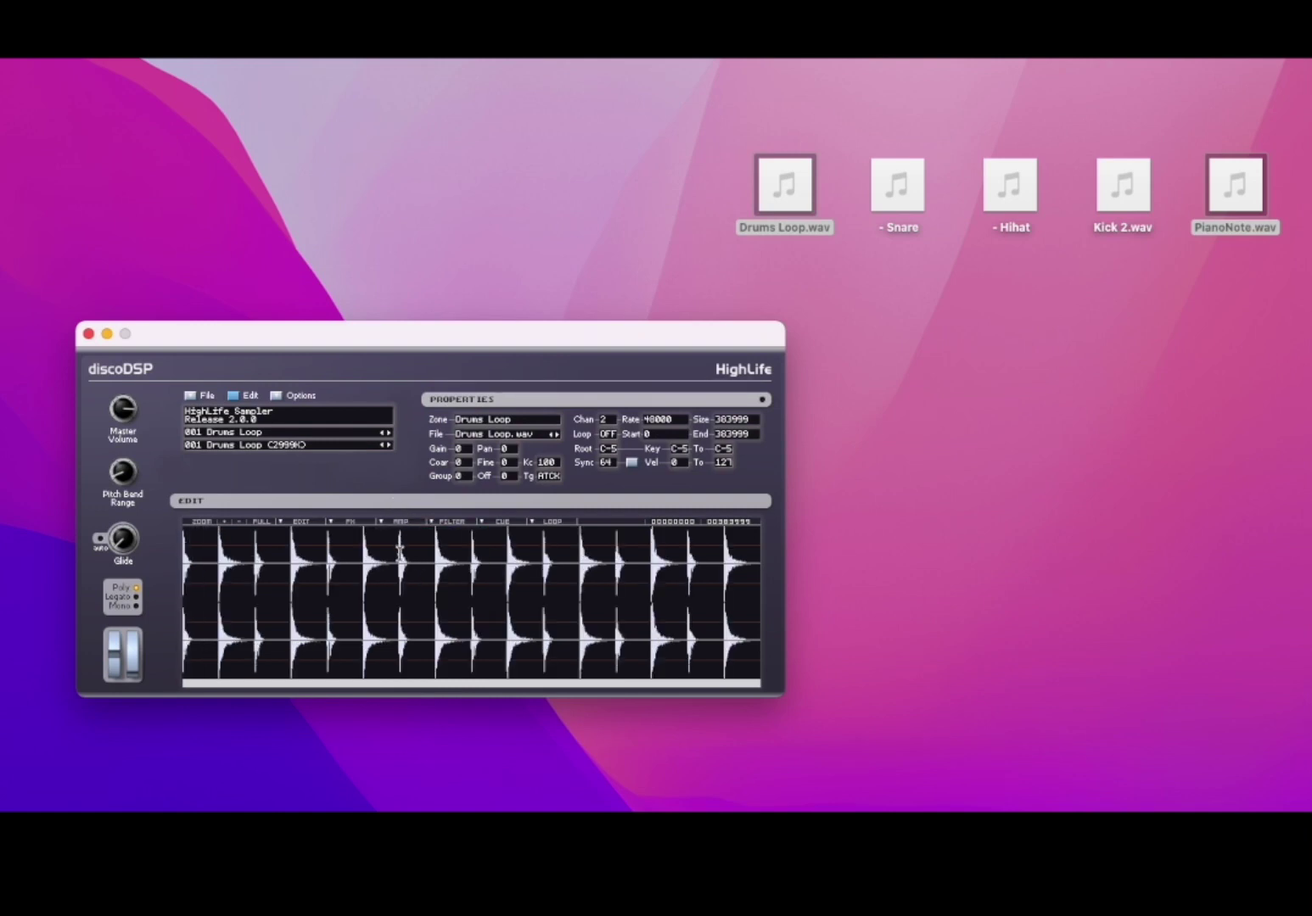
# Step: Select the Drums Loop zone and set its key range from A-3 up to B-9
pyautogui.click(382, 433)
pyautogui.click(387, 432)
pyautogui.click(387, 432)
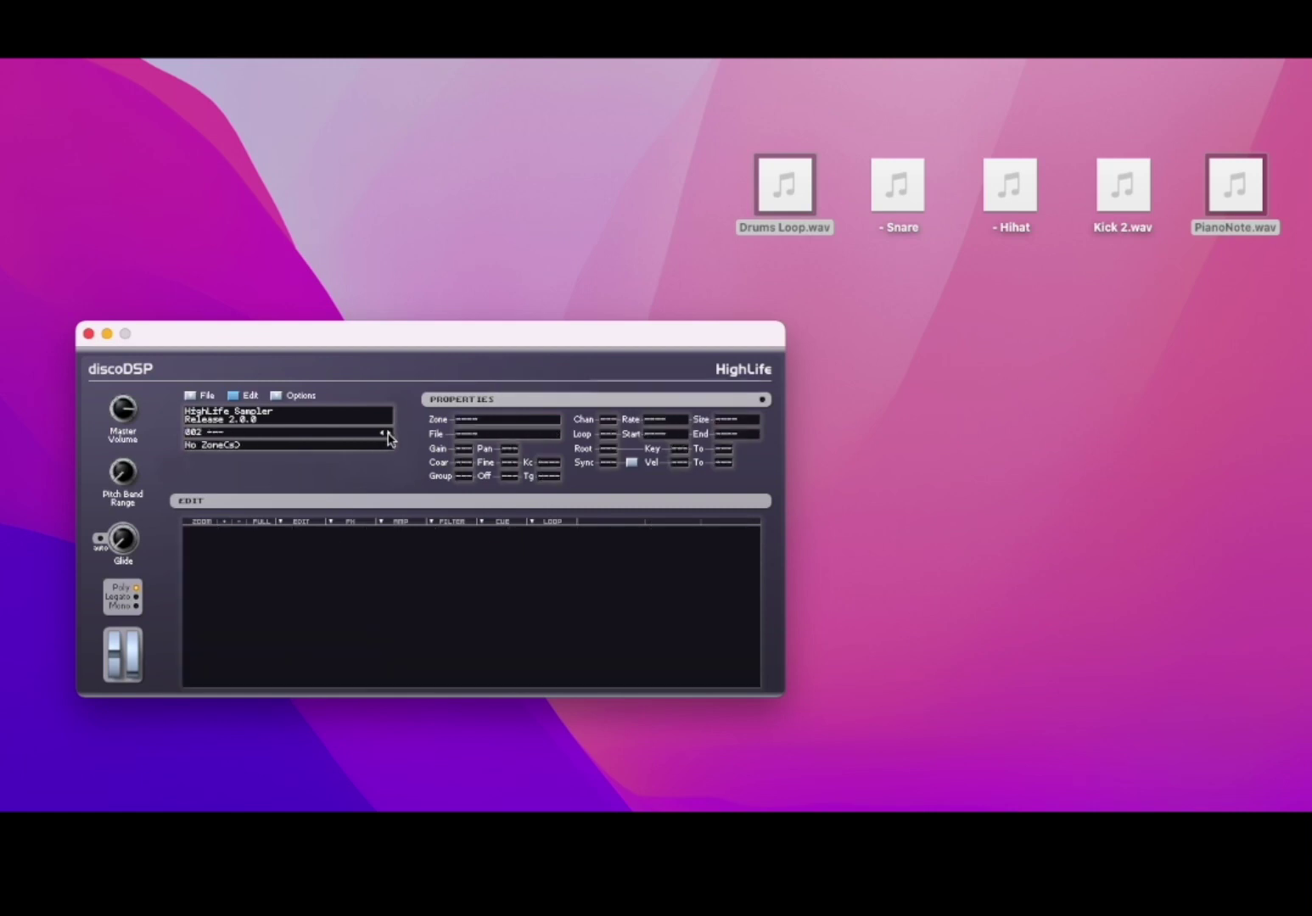
pyautogui.click(382, 433)
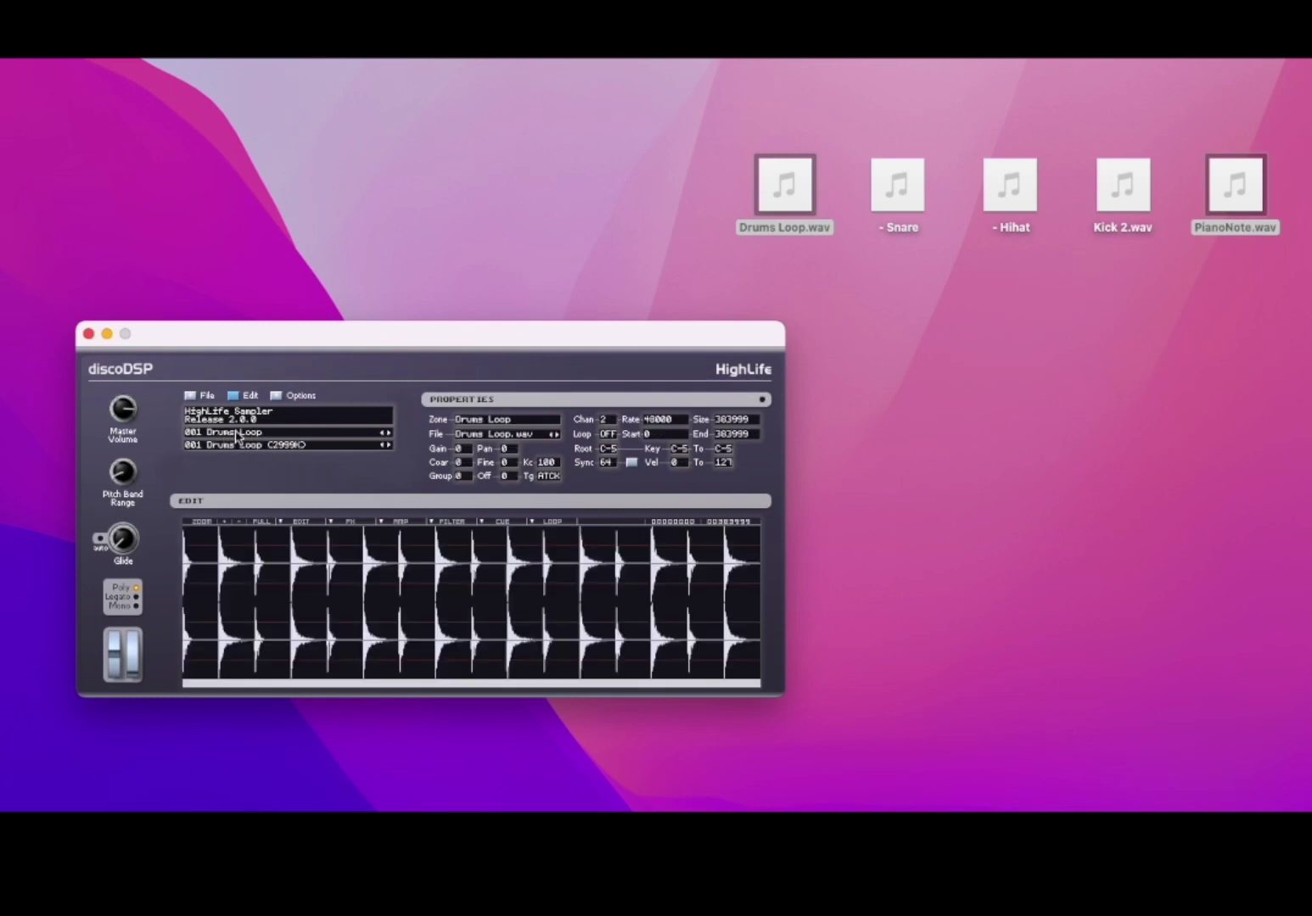
pyautogui.click(392, 445)
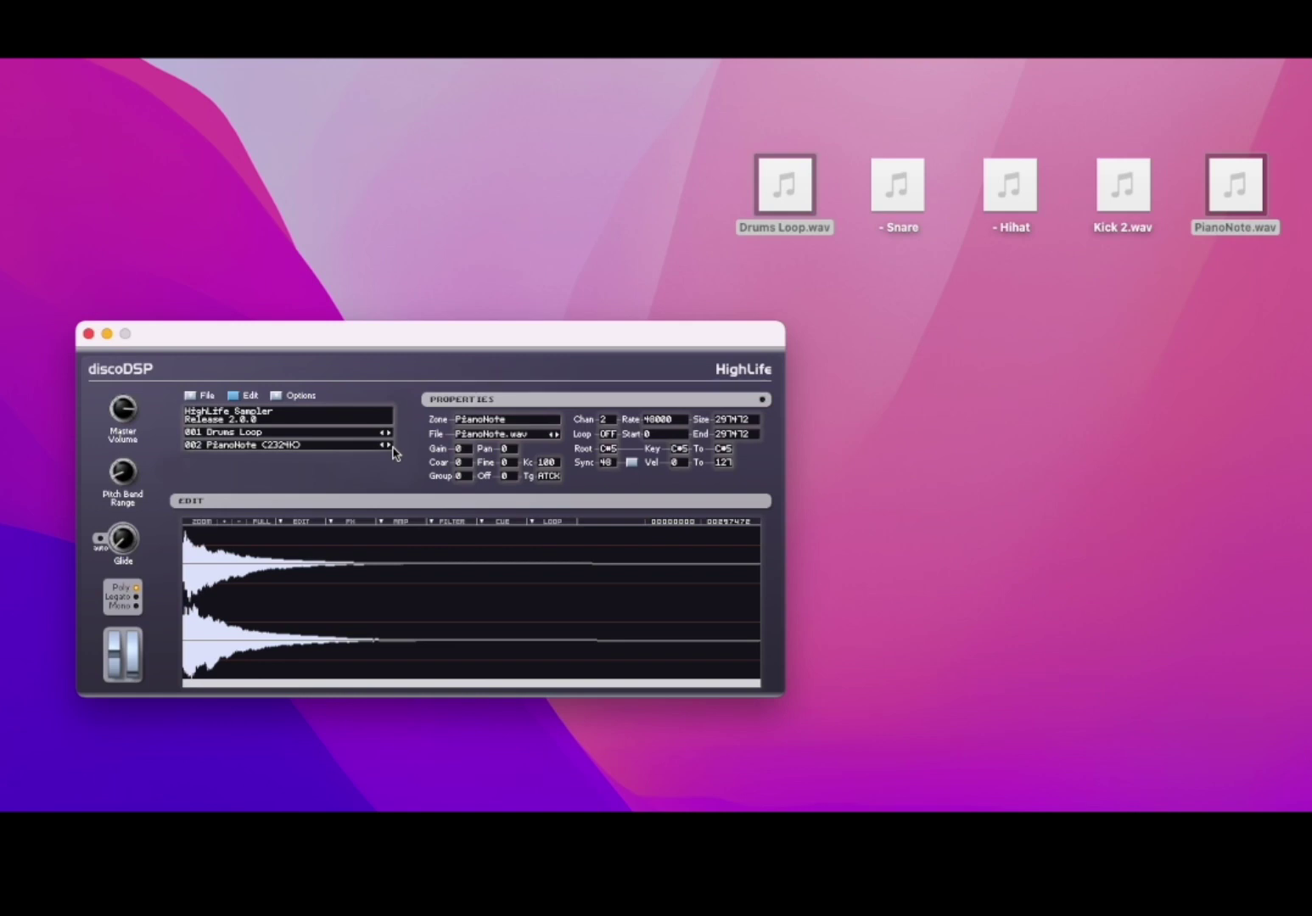
pyautogui.click(388, 445)
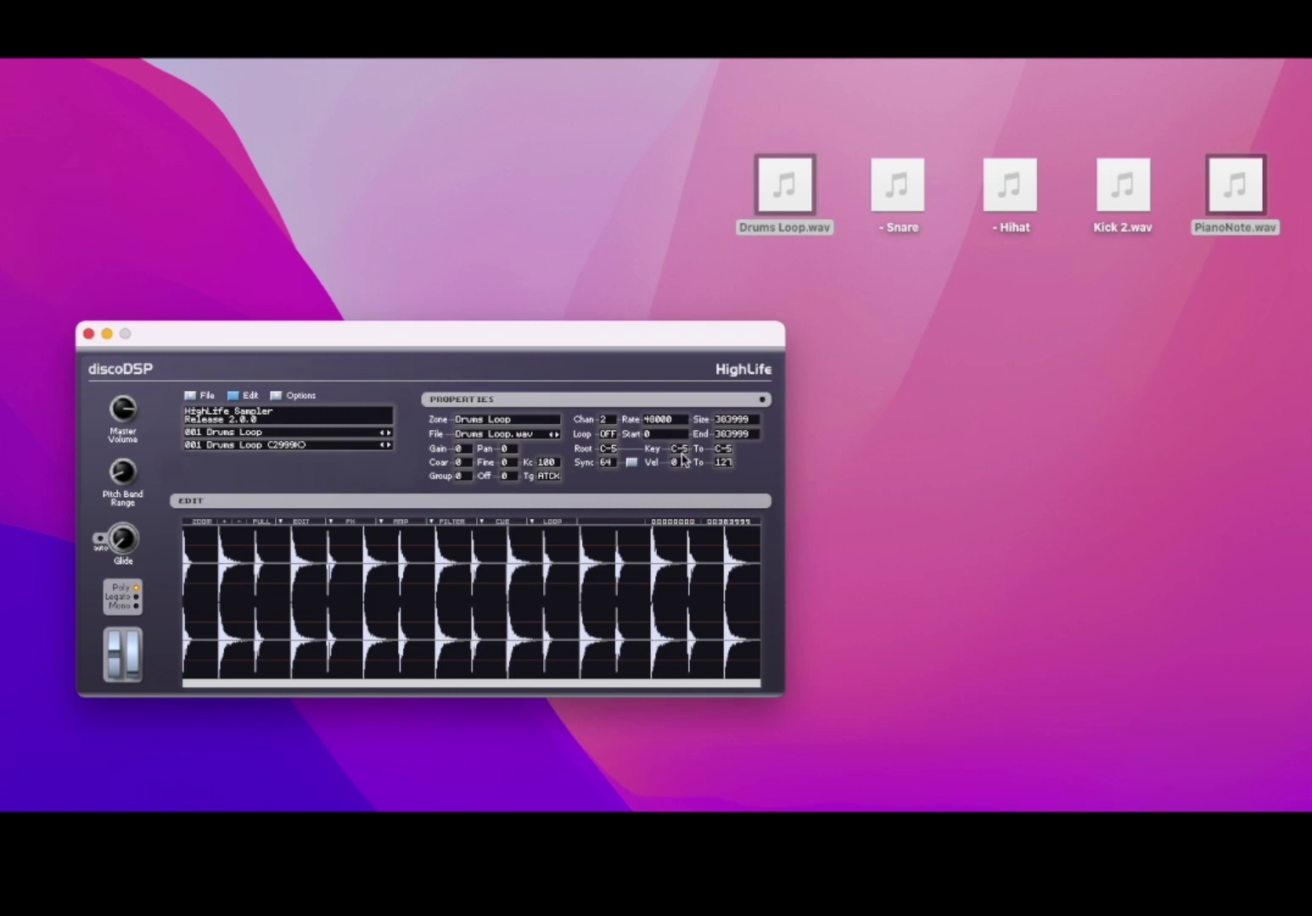
pyautogui.moveTo(684, 455); pyautogui.dragTo(685, 465)
pyautogui.moveTo(717, 451); pyautogui.dragTo(726, 392)
# Step: Leave Edit and create a new empty program via File > New Program
pyautogui.click(230, 397)
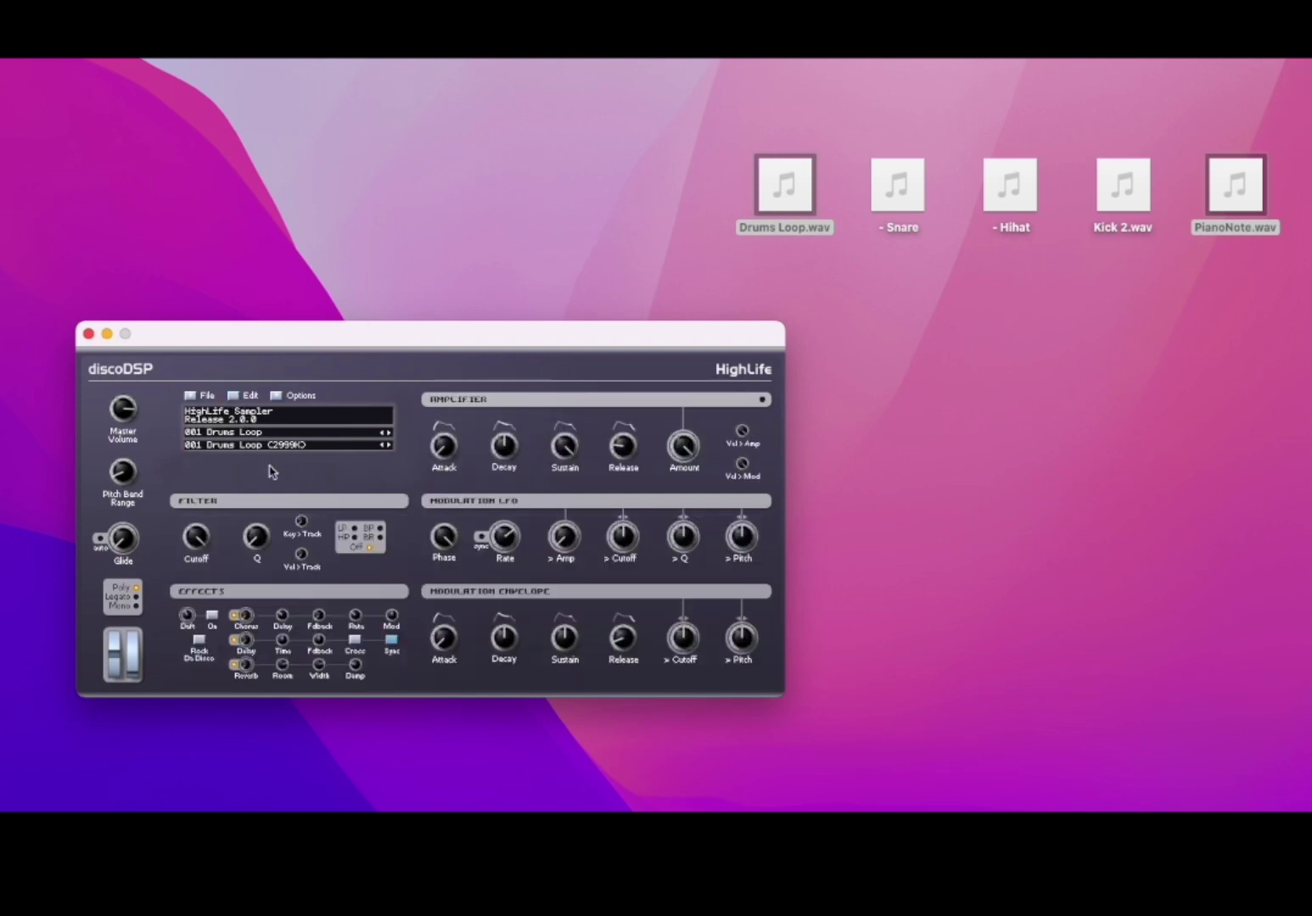
pyautogui.click(190, 396)
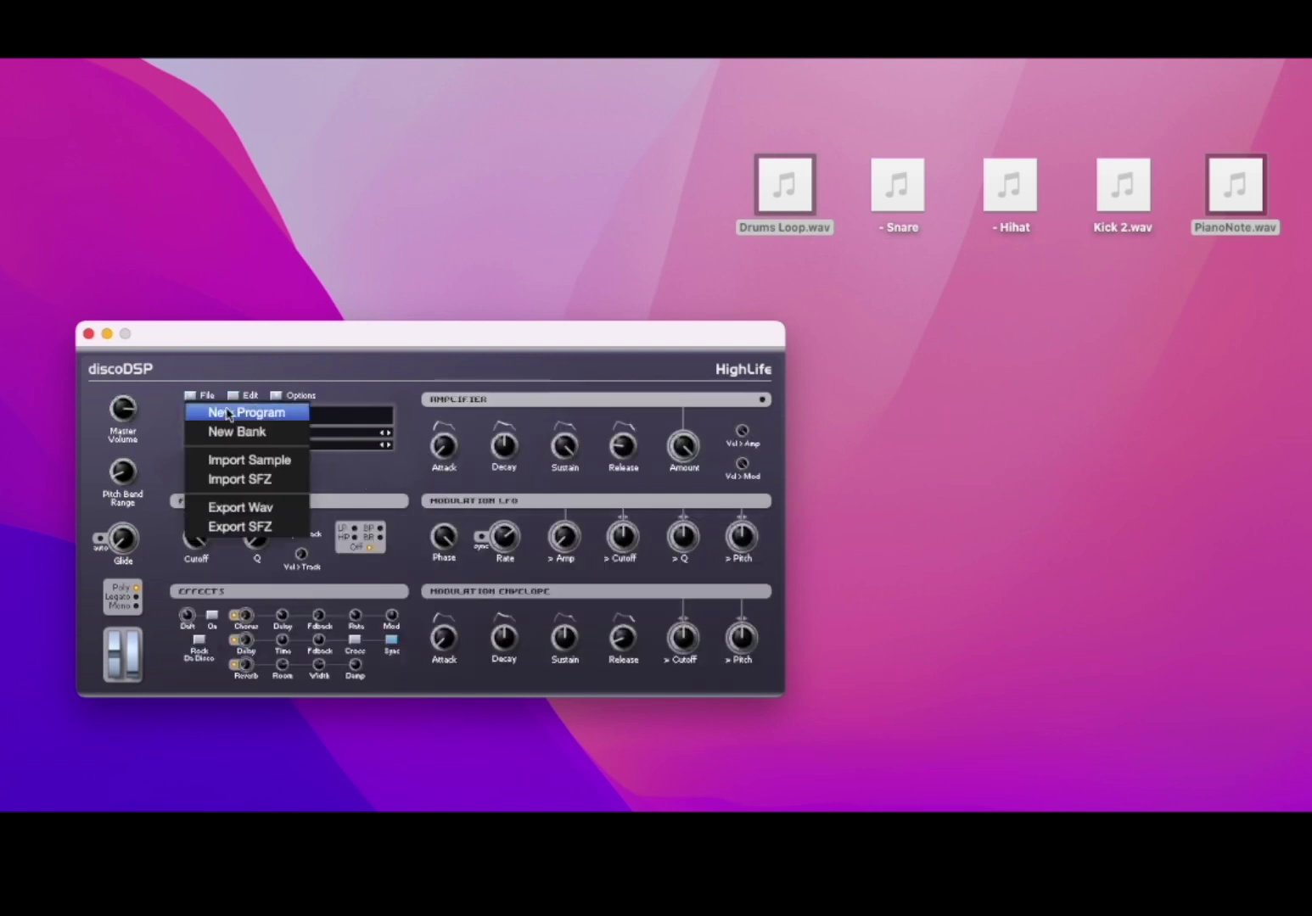
pyautogui.click(226, 412)
pyautogui.click(614, 332)
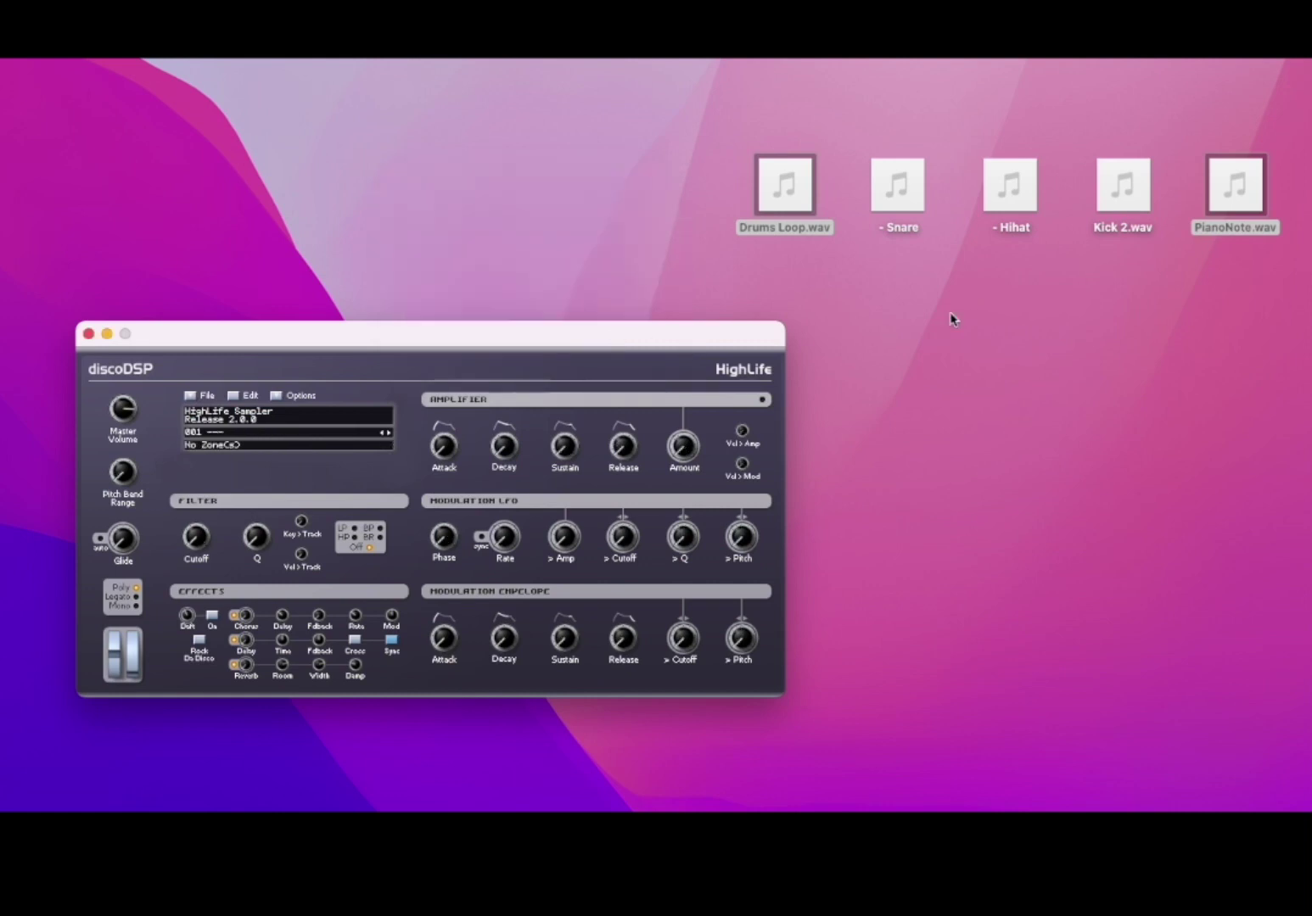
# Step: Load PianoNote.wav into the new program
pyautogui.click(1235, 184)
pyautogui.moveTo(1235, 184); pyautogui.dragTo(405, 597)
pyautogui.click(1197, 313)
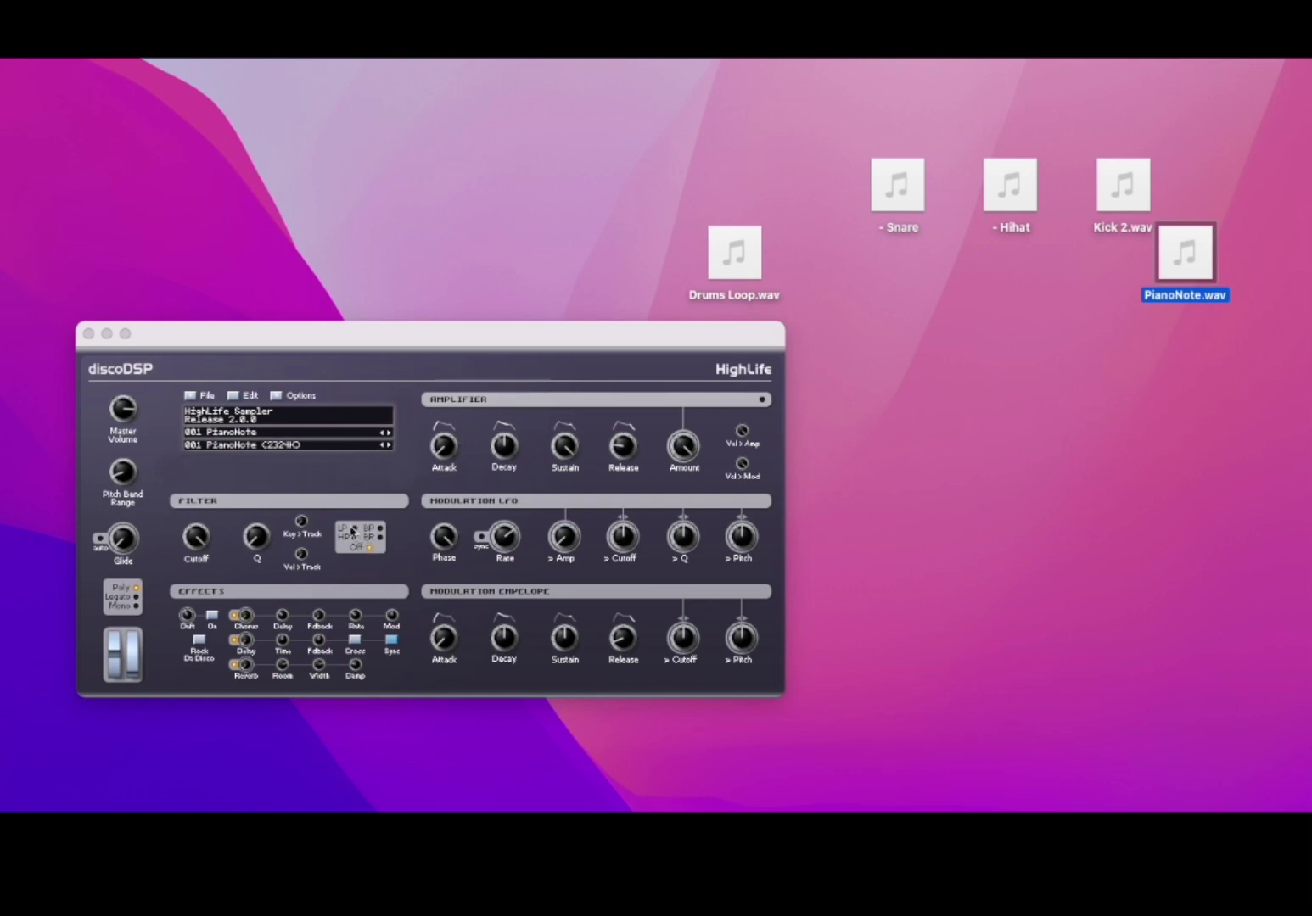
# Step: Normalize the PianoNote sample from the waveform's right-click menu, then leave Edit
pyautogui.click(243, 396)
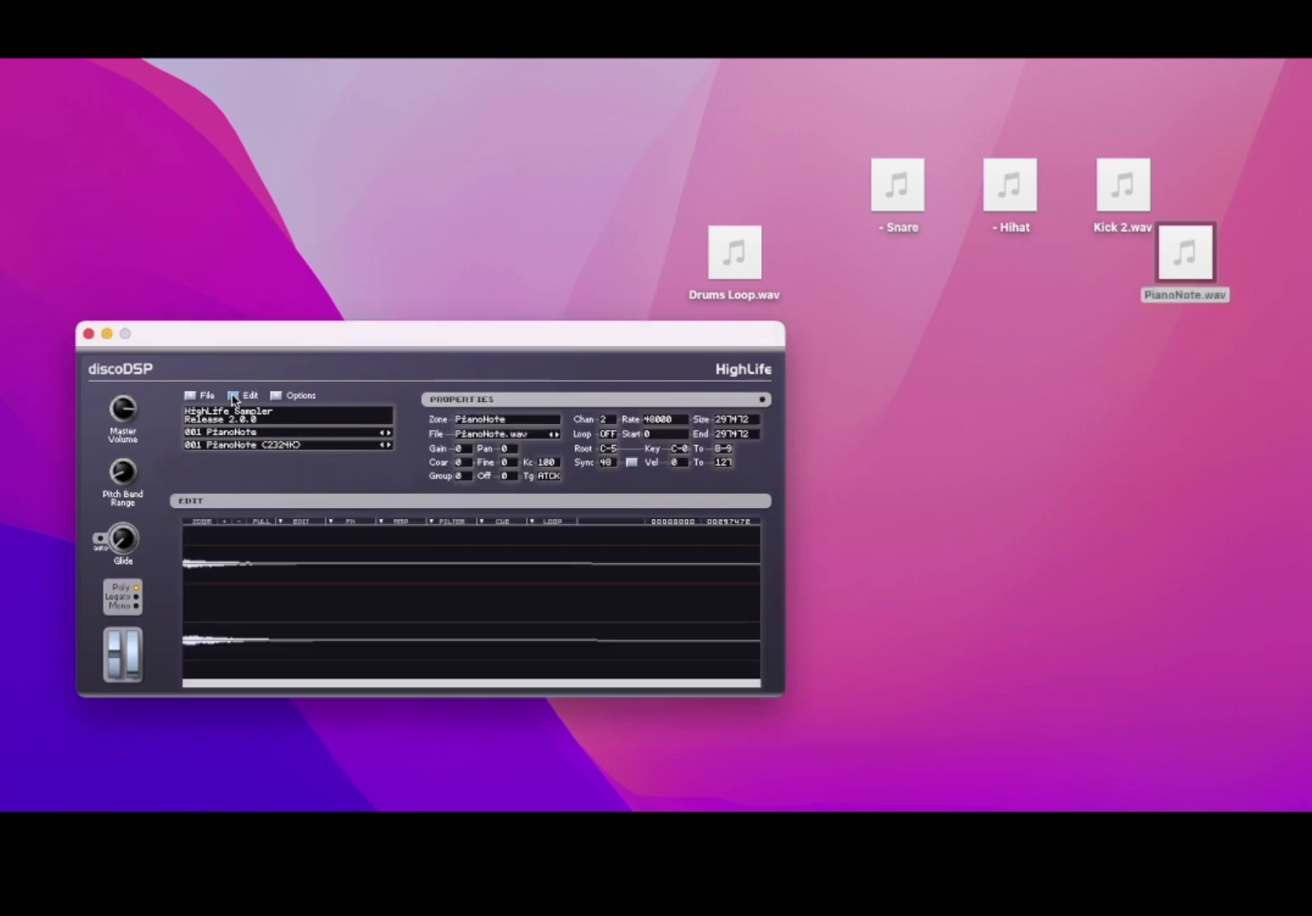
pyautogui.rightClick(377, 528)
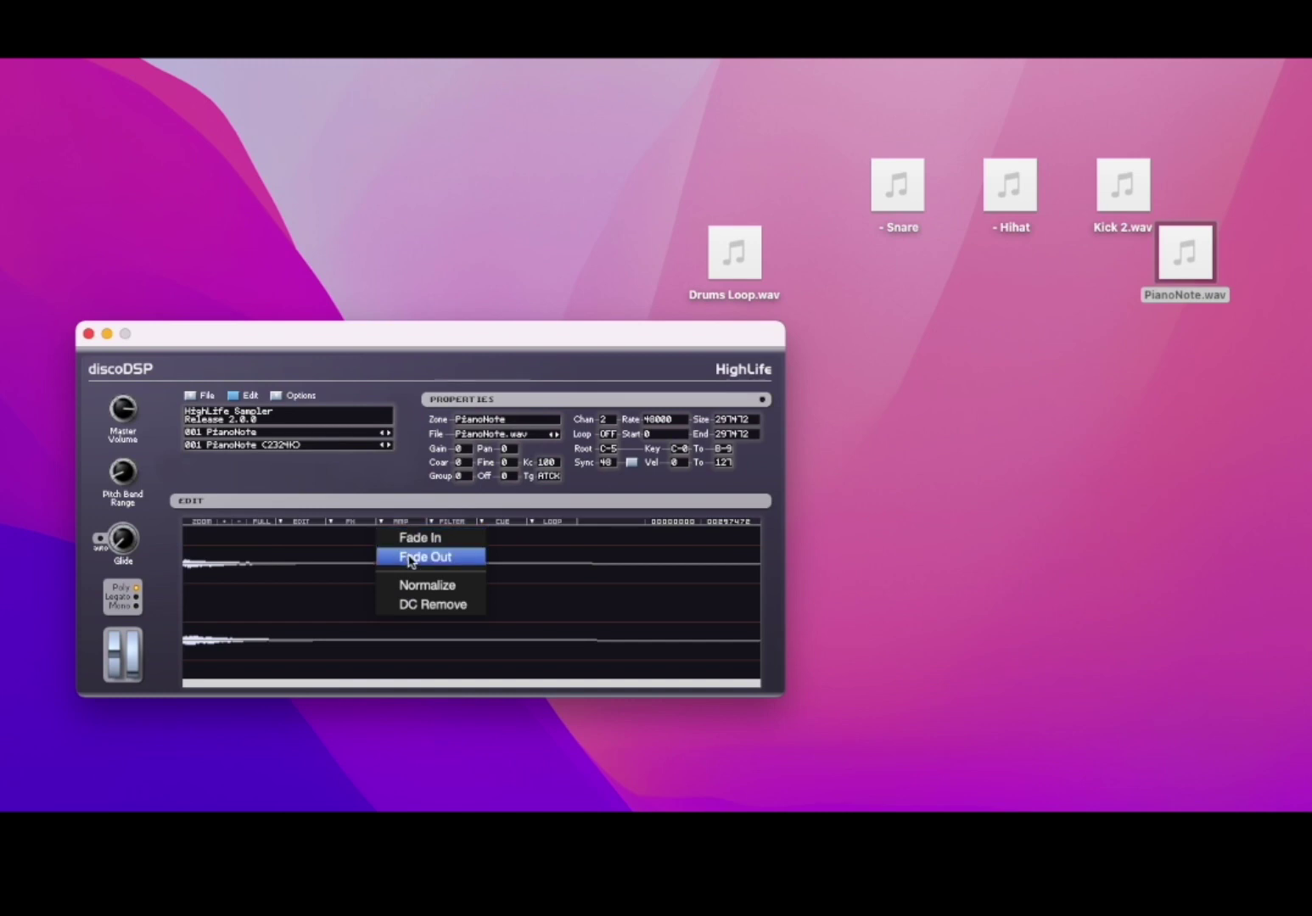
pyautogui.click(420, 584)
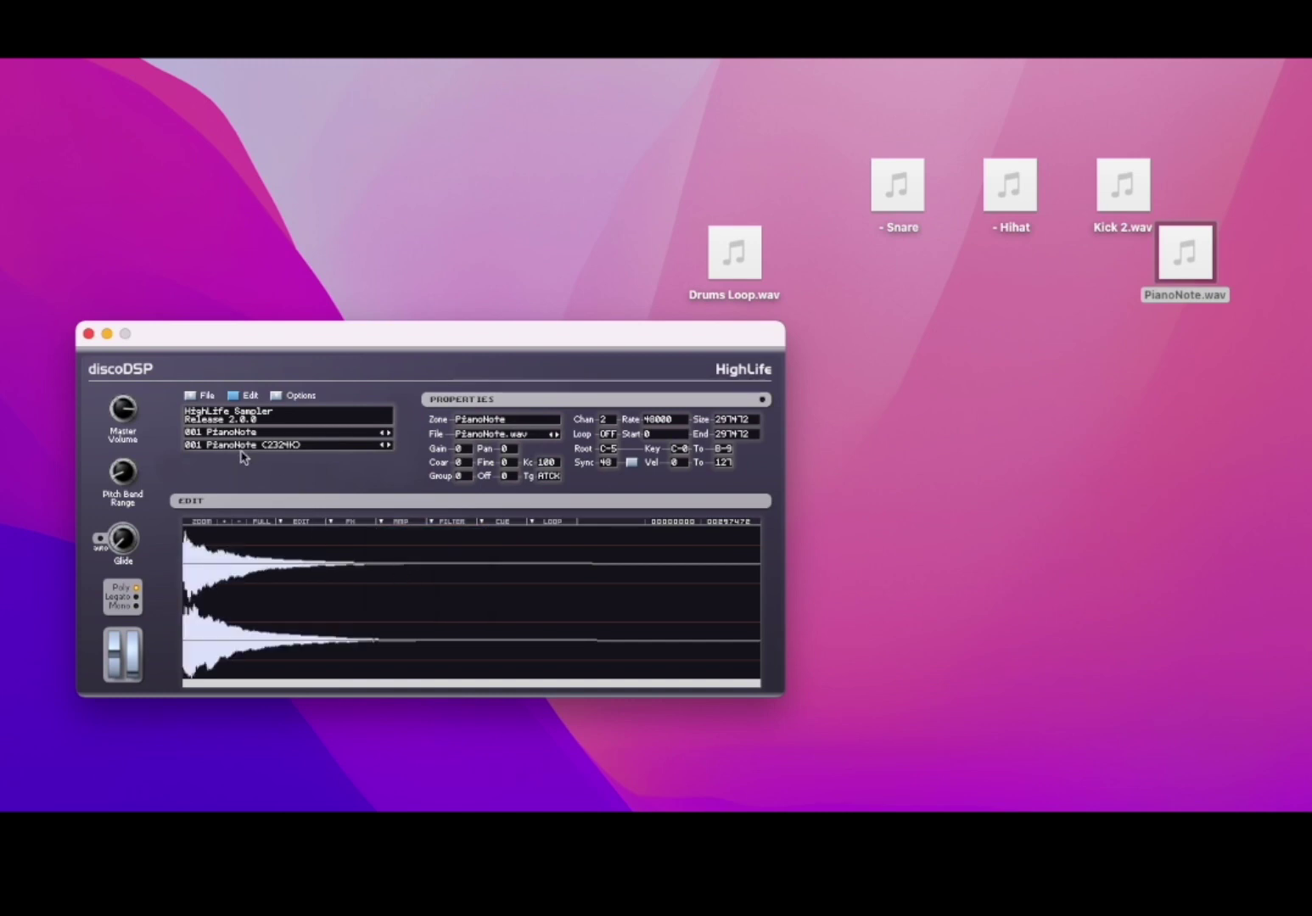
pyautogui.click(240, 396)
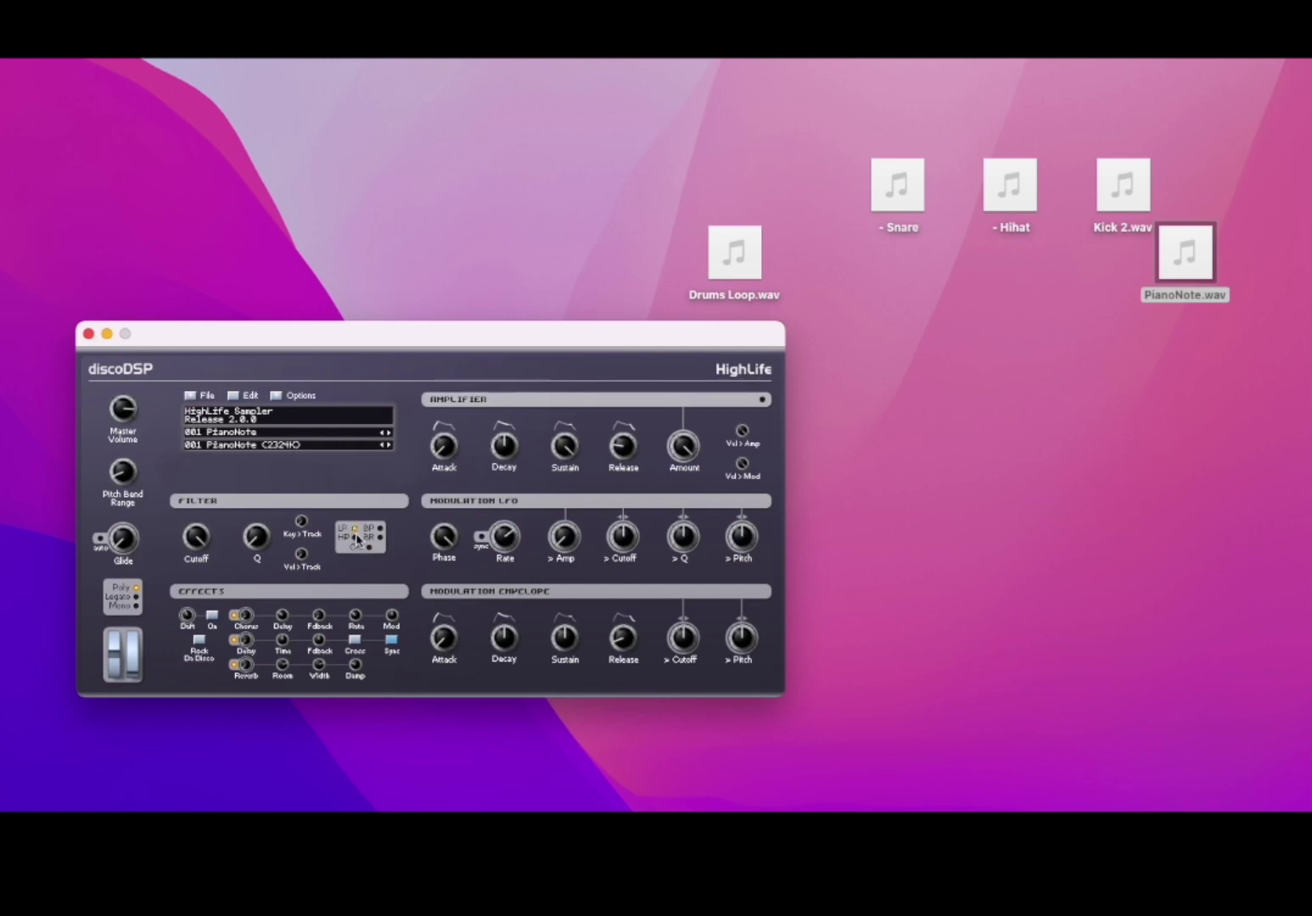
# Step: Enable Morph Edit in the Options list and confirm it is turned on
pyautogui.click(280, 398)
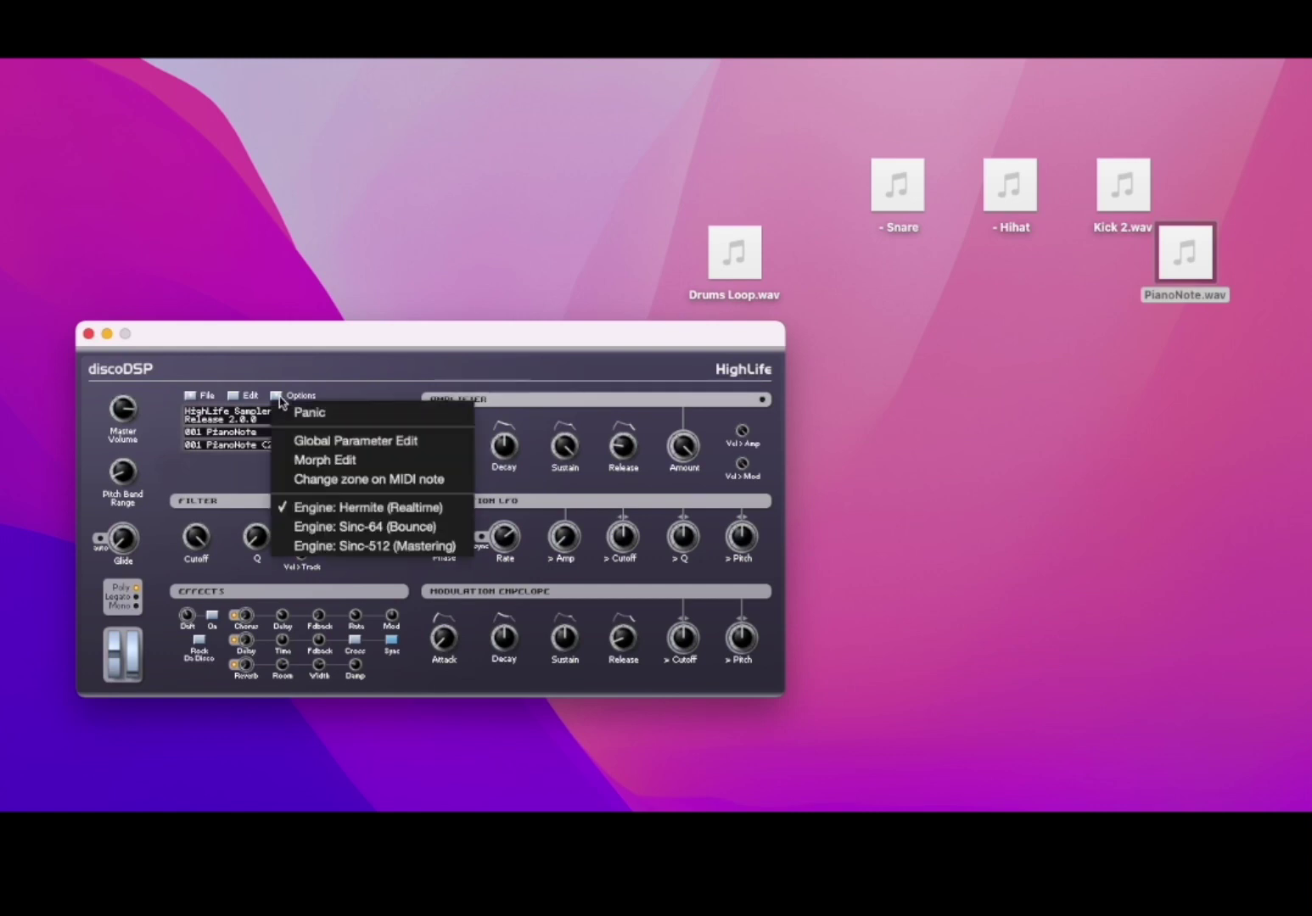
pyautogui.click(302, 460)
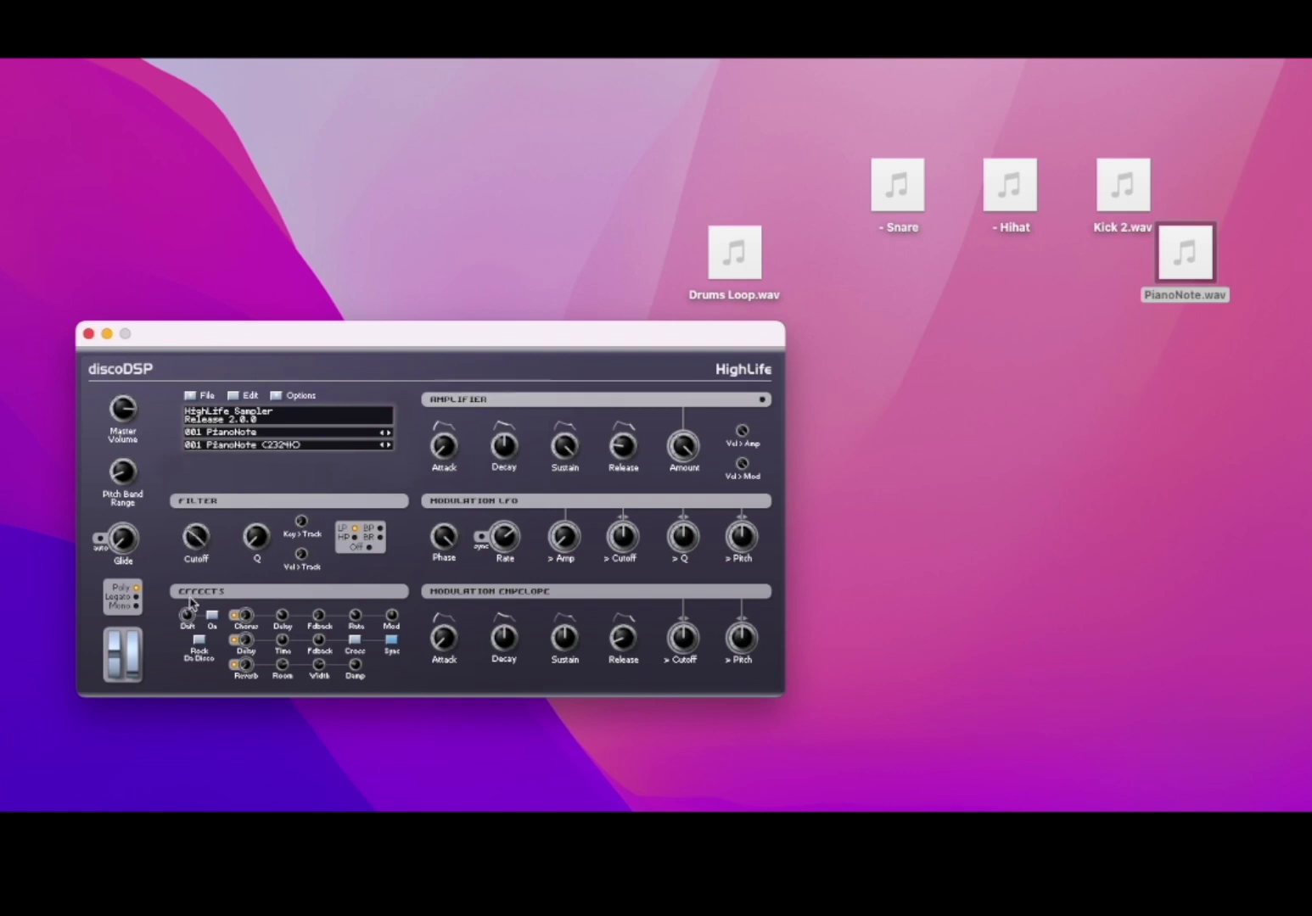
pyautogui.click(276, 396)
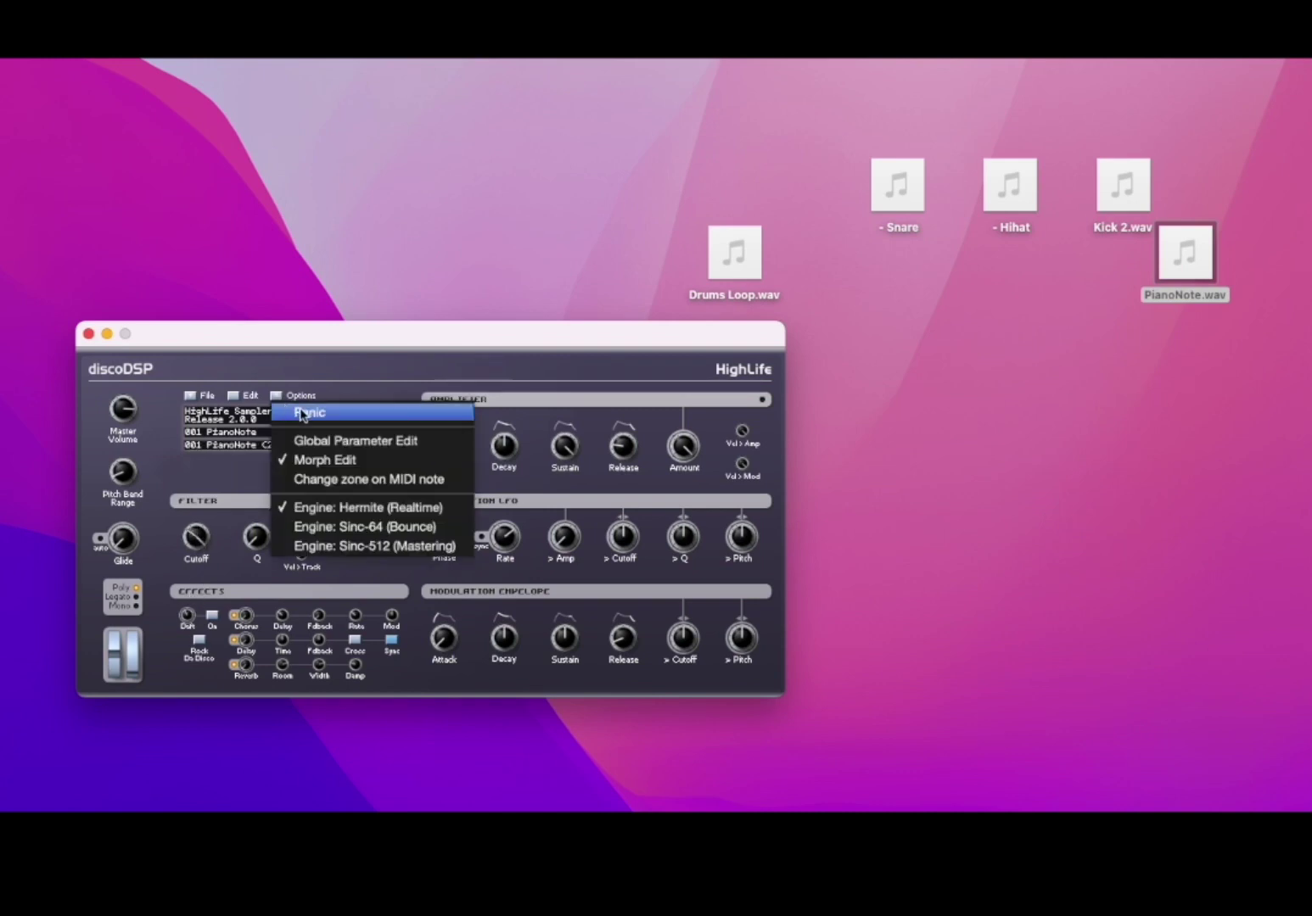
pyautogui.click(326, 458)
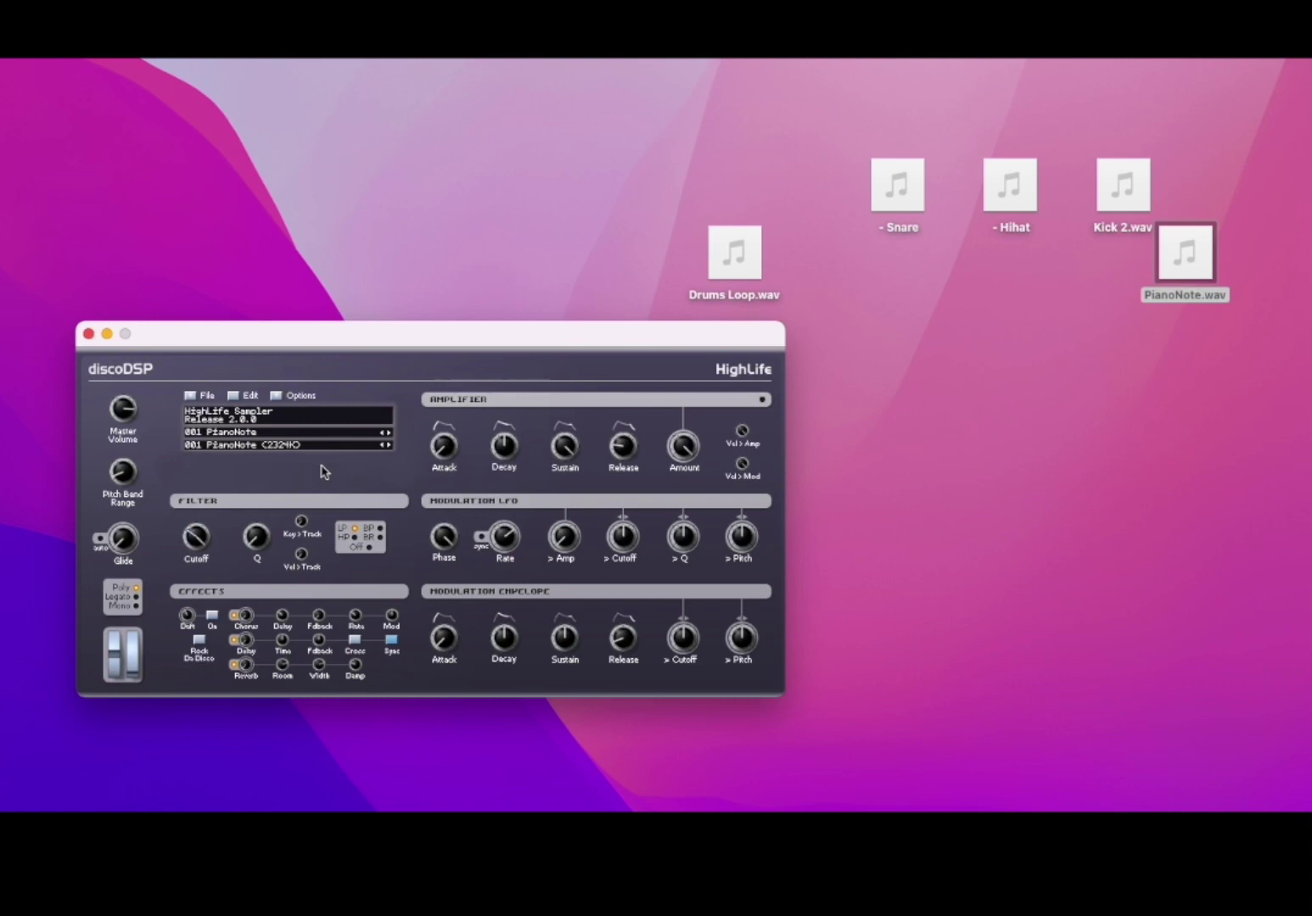